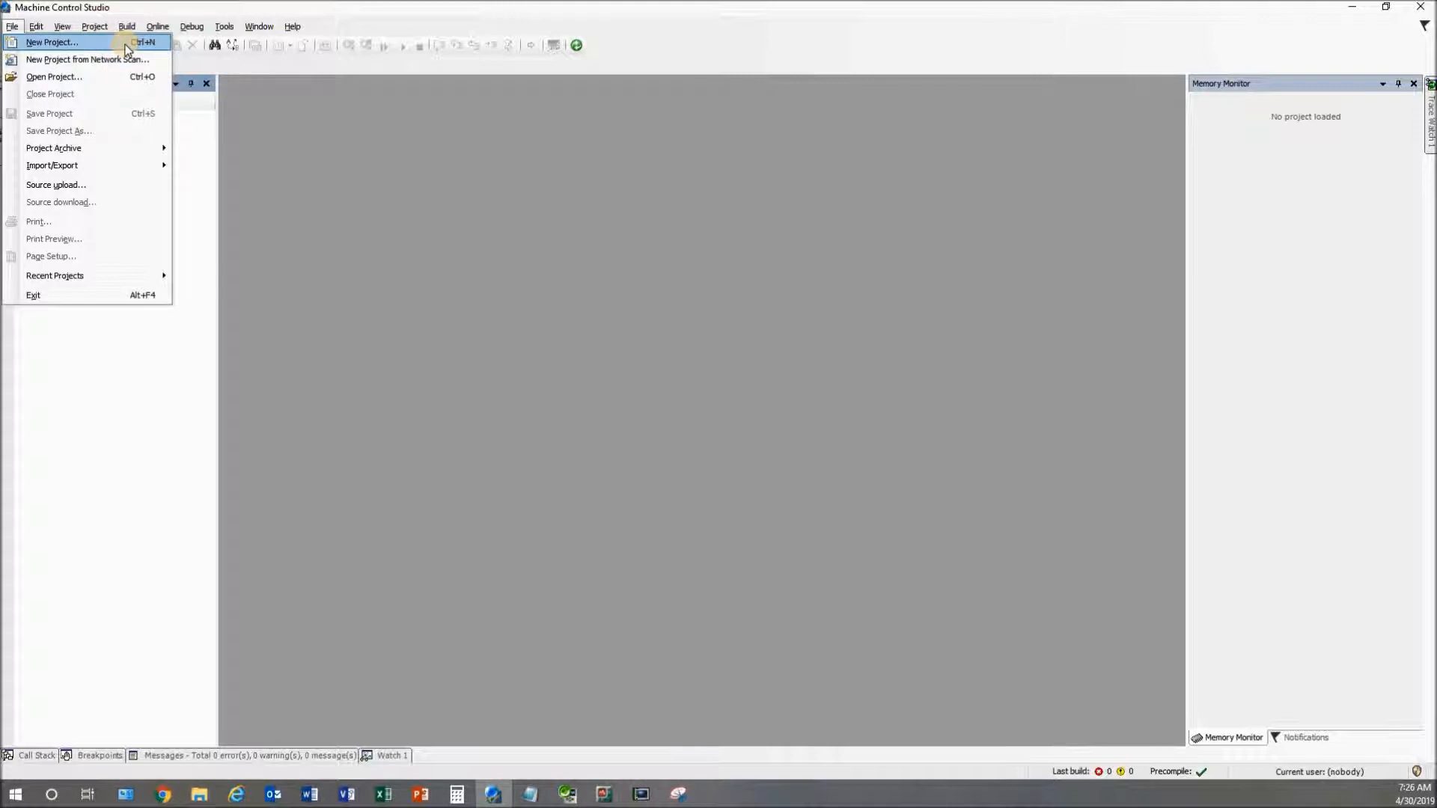
# Start a new project and browse the Drives category's Unidrive M templates (M700, M702, M400)
pyautogui.click(125, 44)
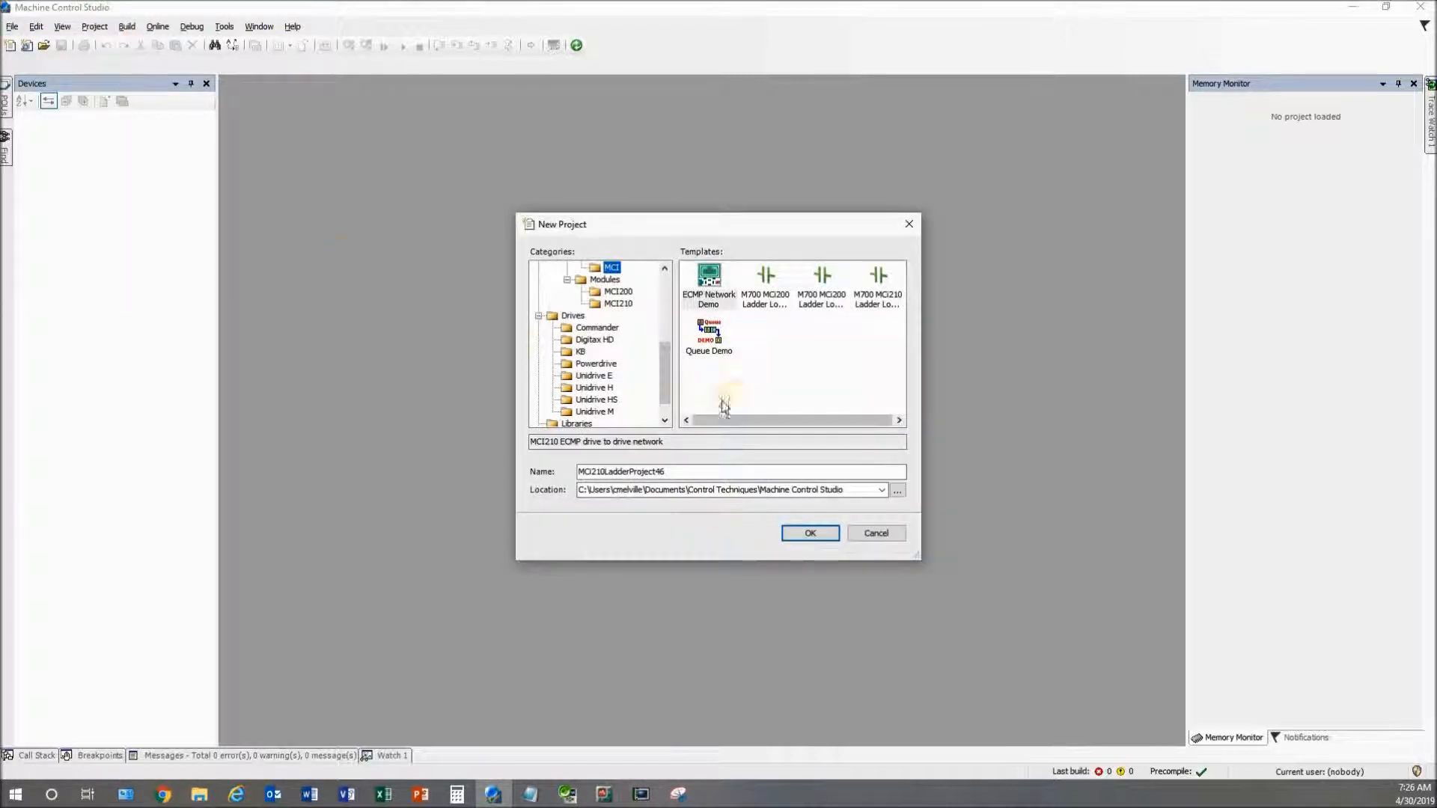
pyautogui.moveTo(669, 382); pyautogui.dragTo(665, 311)
pyautogui.click(538, 268)
pyautogui.click(539, 280)
pyautogui.click(538, 292)
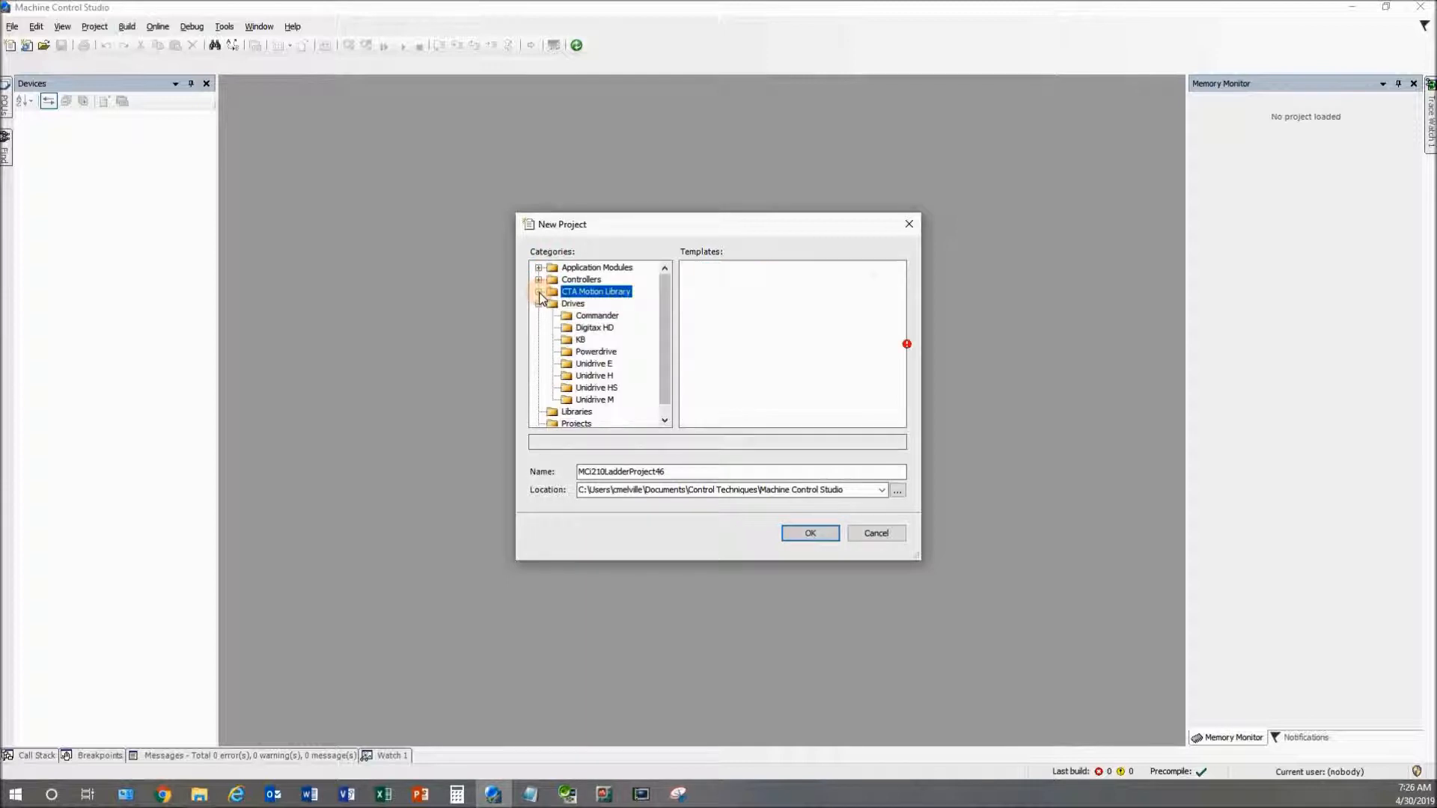
pyautogui.click(539, 304)
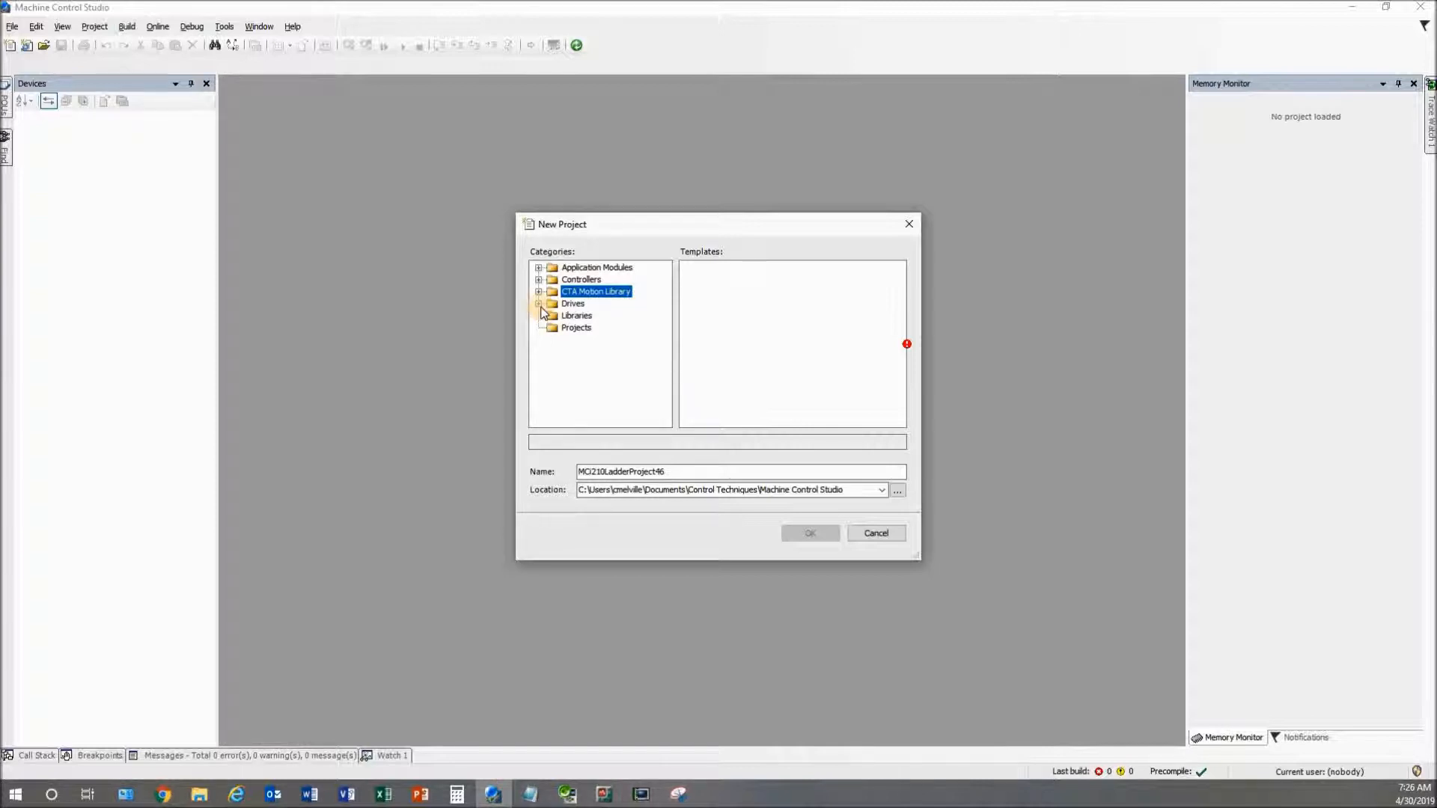
pyautogui.click(538, 304)
pyautogui.click(589, 400)
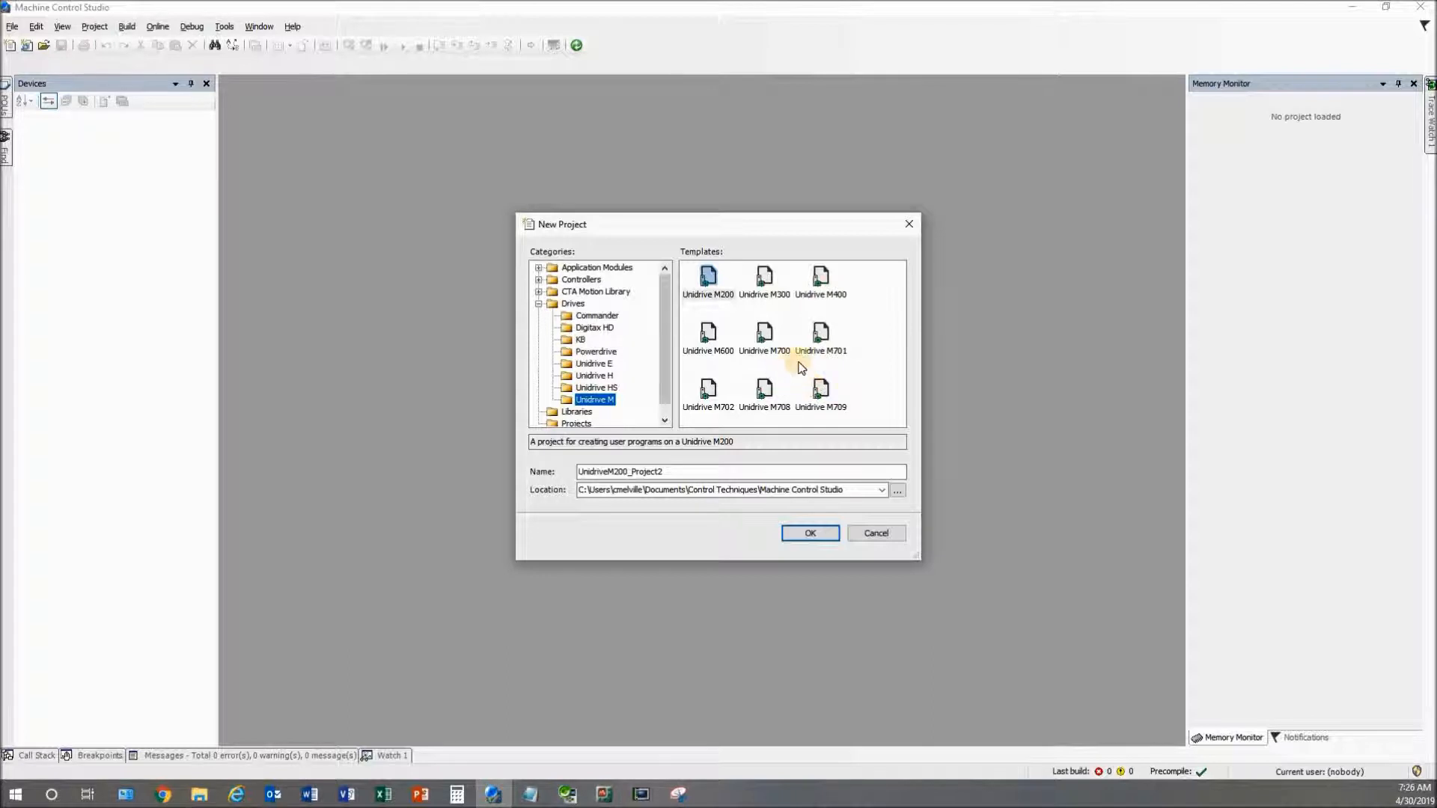
pyautogui.click(765, 335)
pyautogui.click(713, 397)
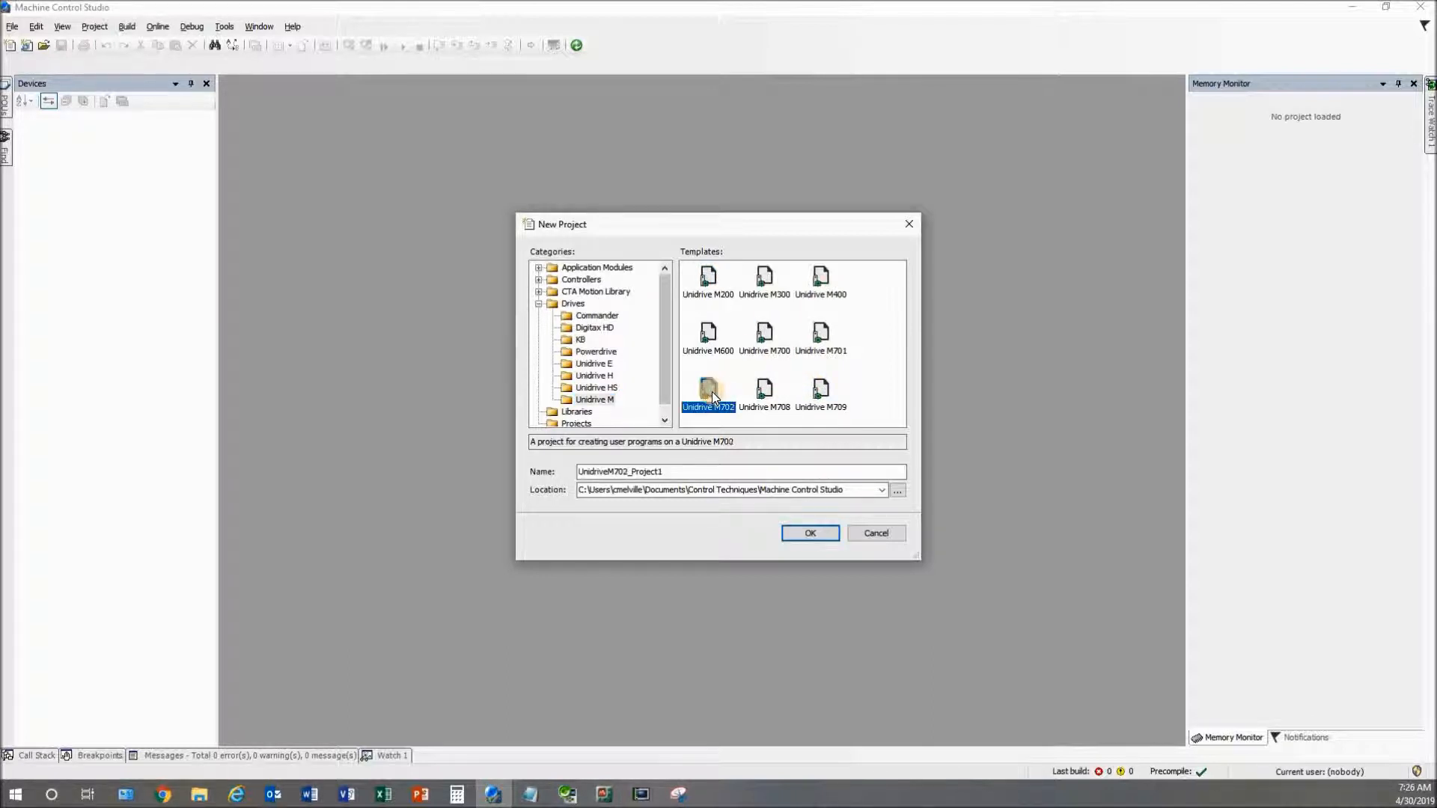
pyautogui.click(886, 328)
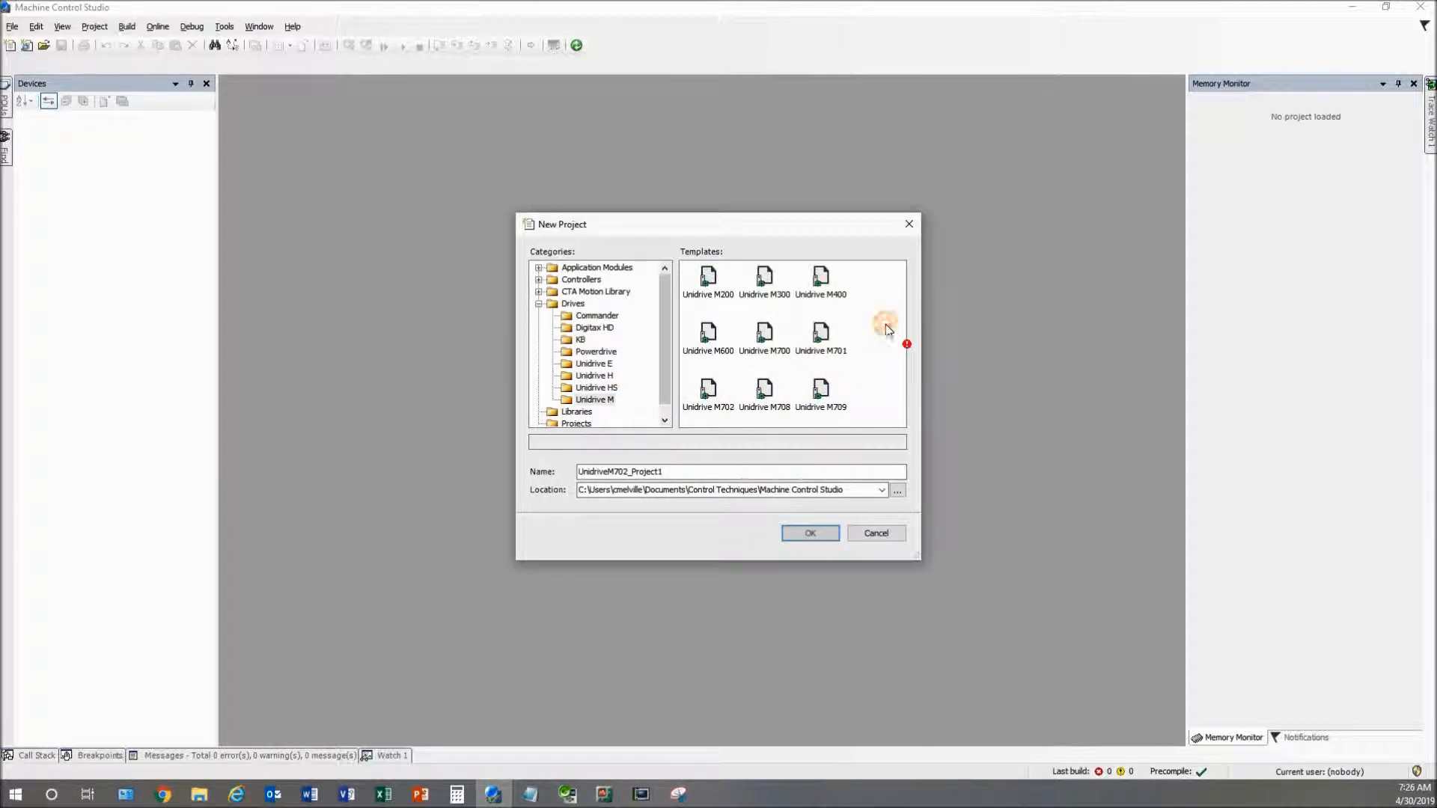
pyautogui.click(821, 279)
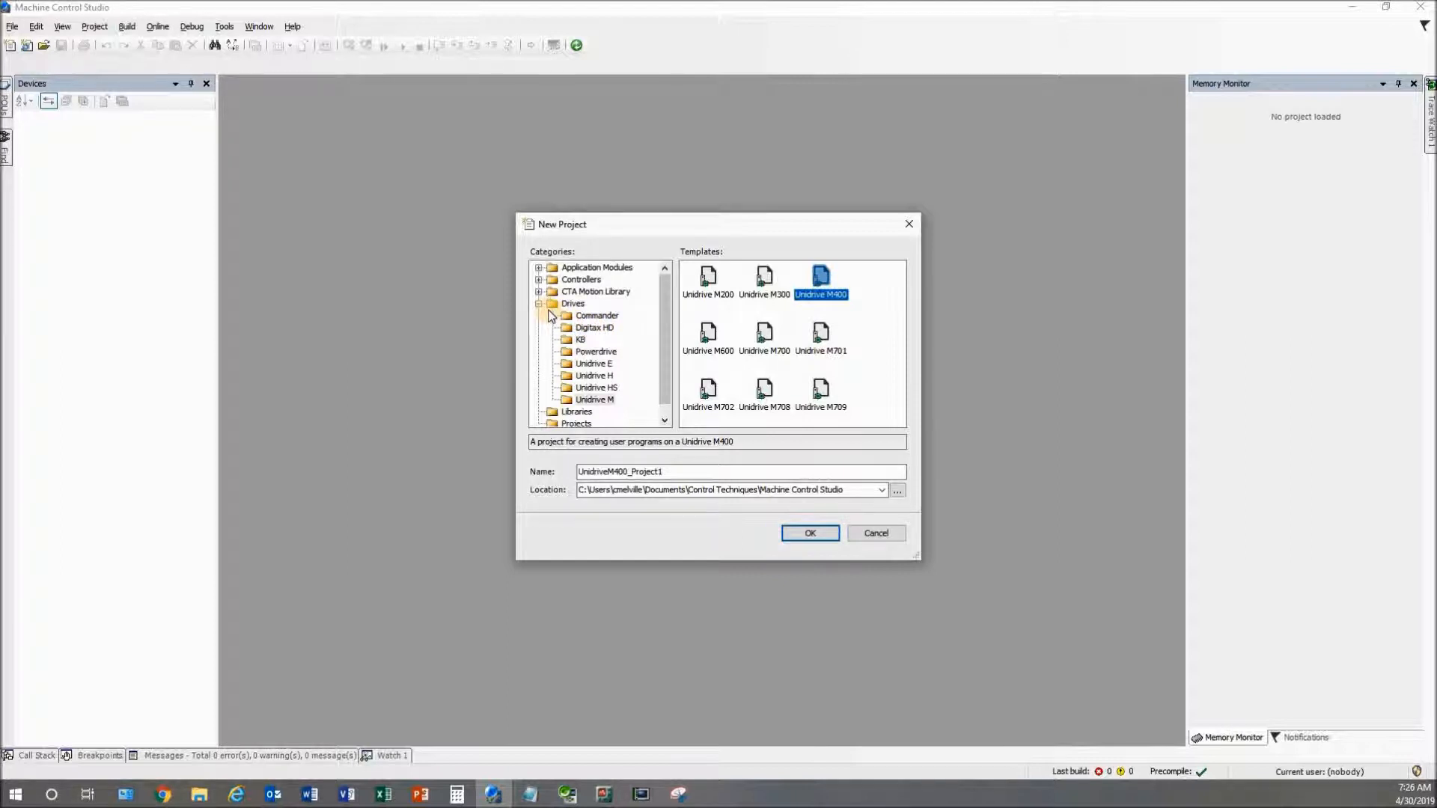
# Skim the Unidrive H and E templates, then pick MCi210 under Application Modules > MCi
pyautogui.click(573, 378)
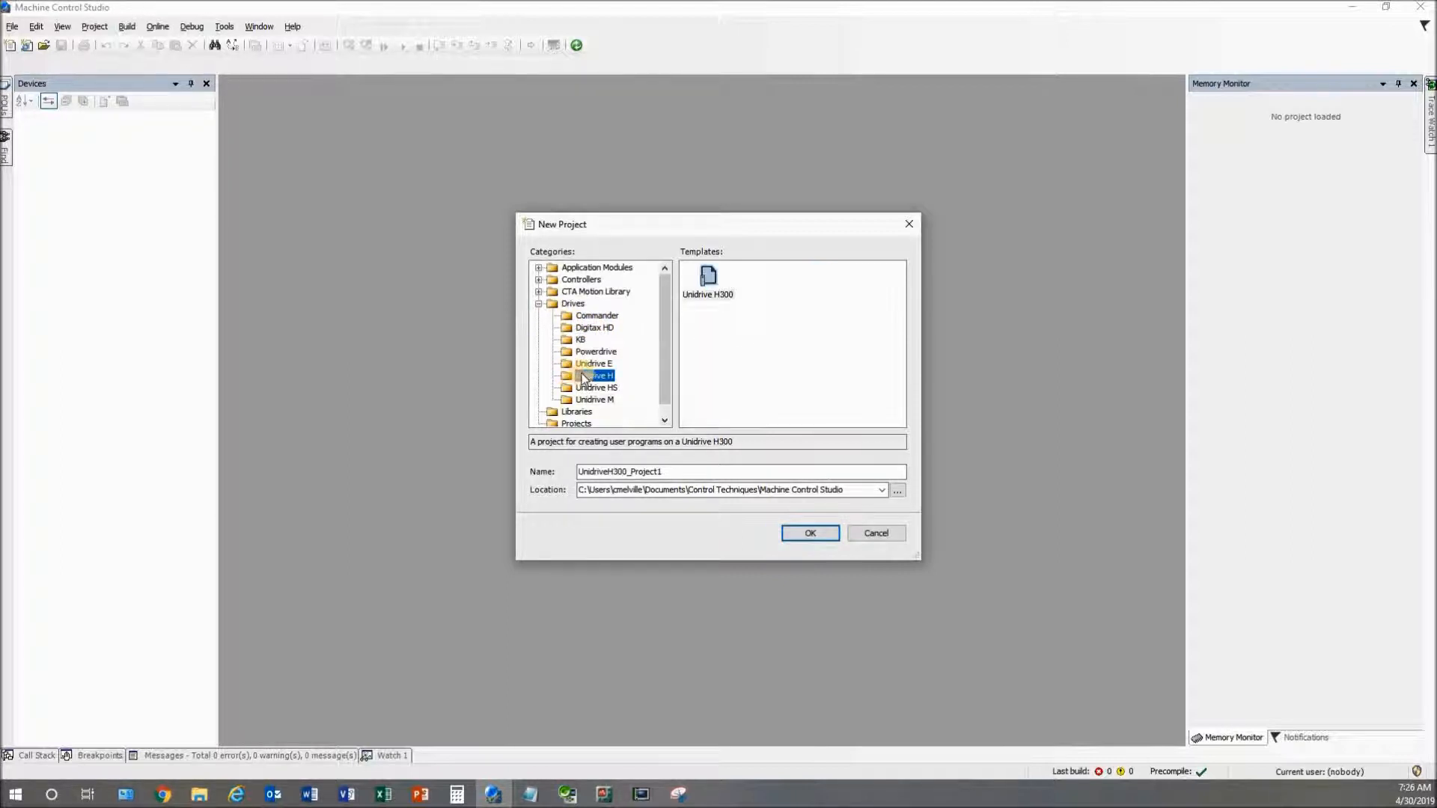
pyautogui.click(591, 364)
pyautogui.click(539, 304)
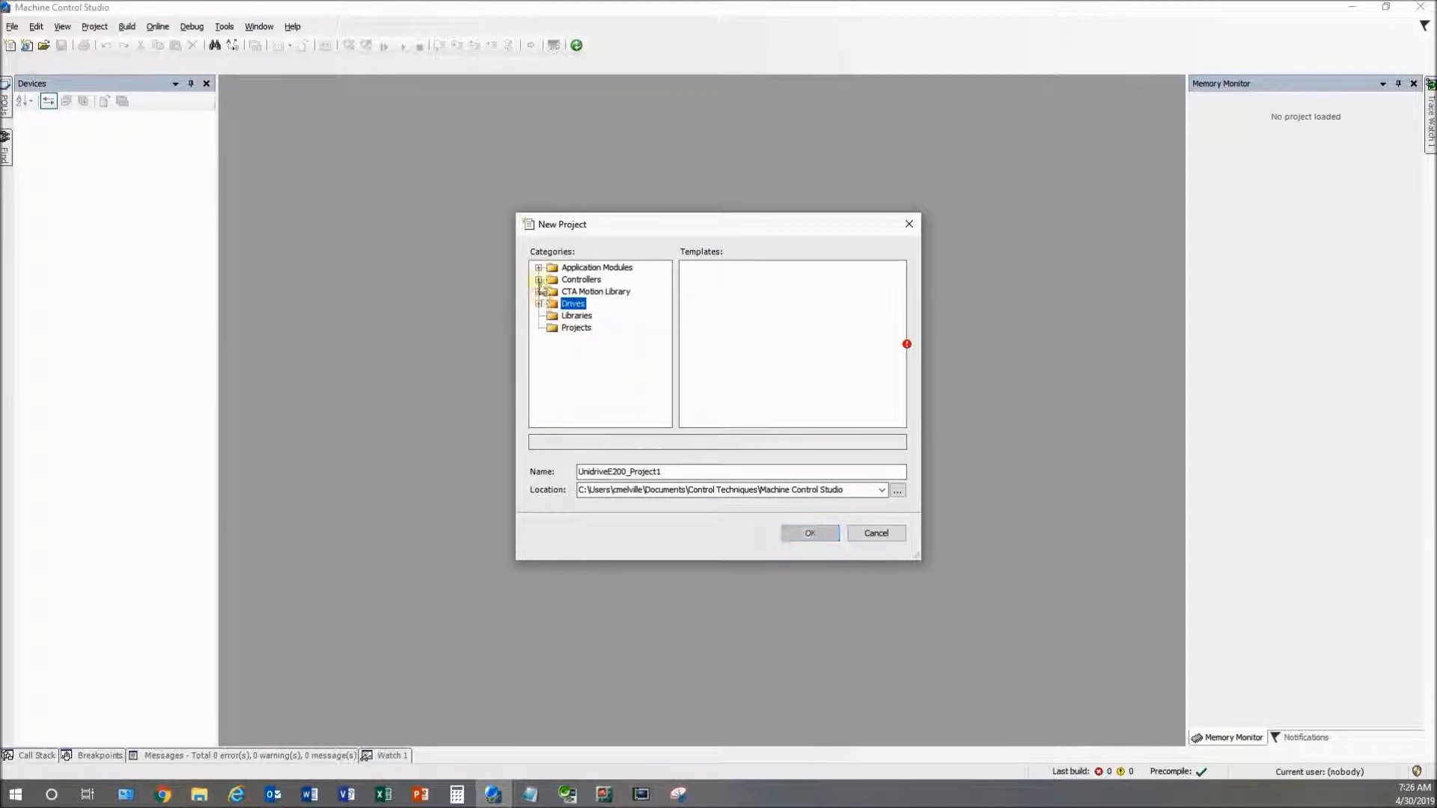
pyautogui.click(539, 268)
pyautogui.click(567, 280)
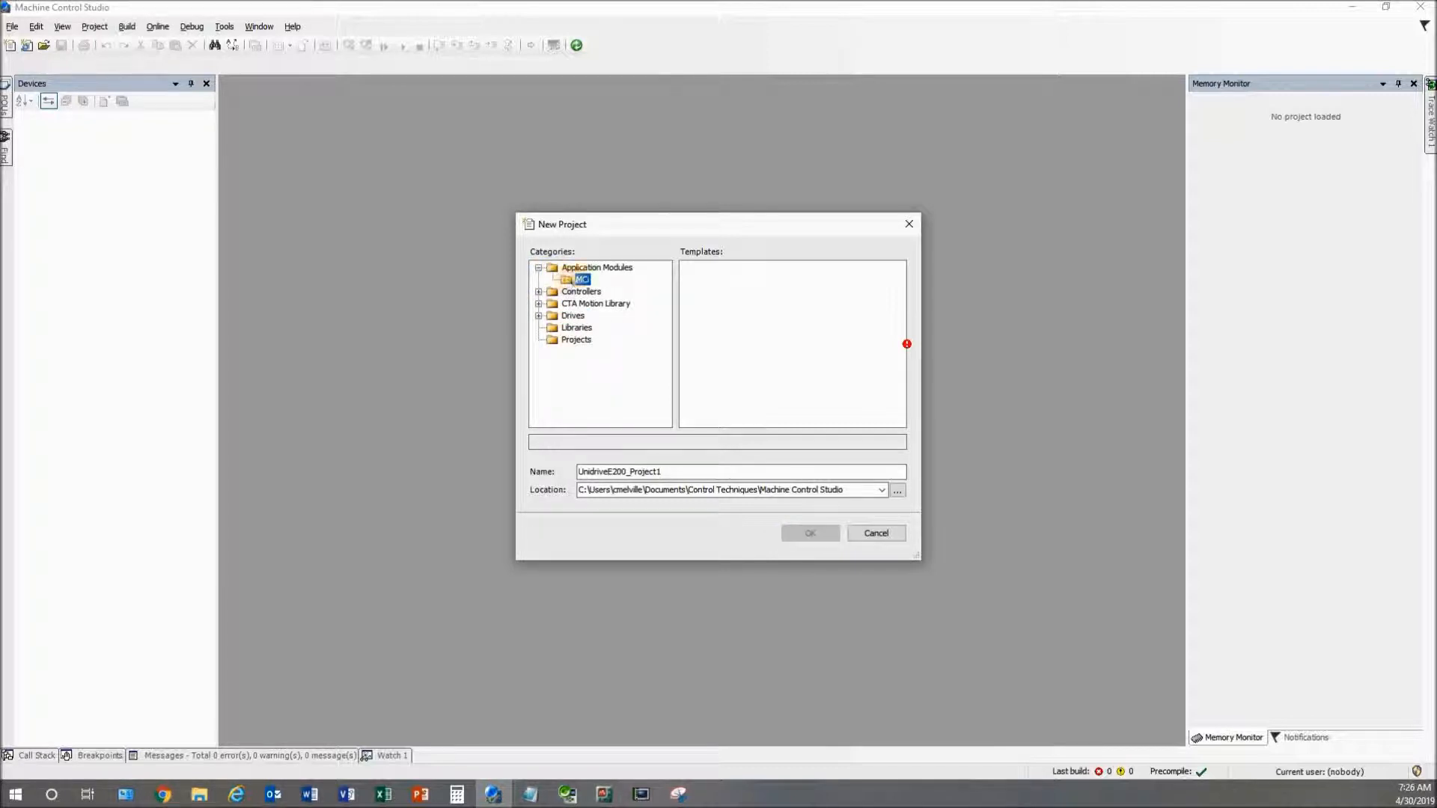
pyautogui.click(819, 289)
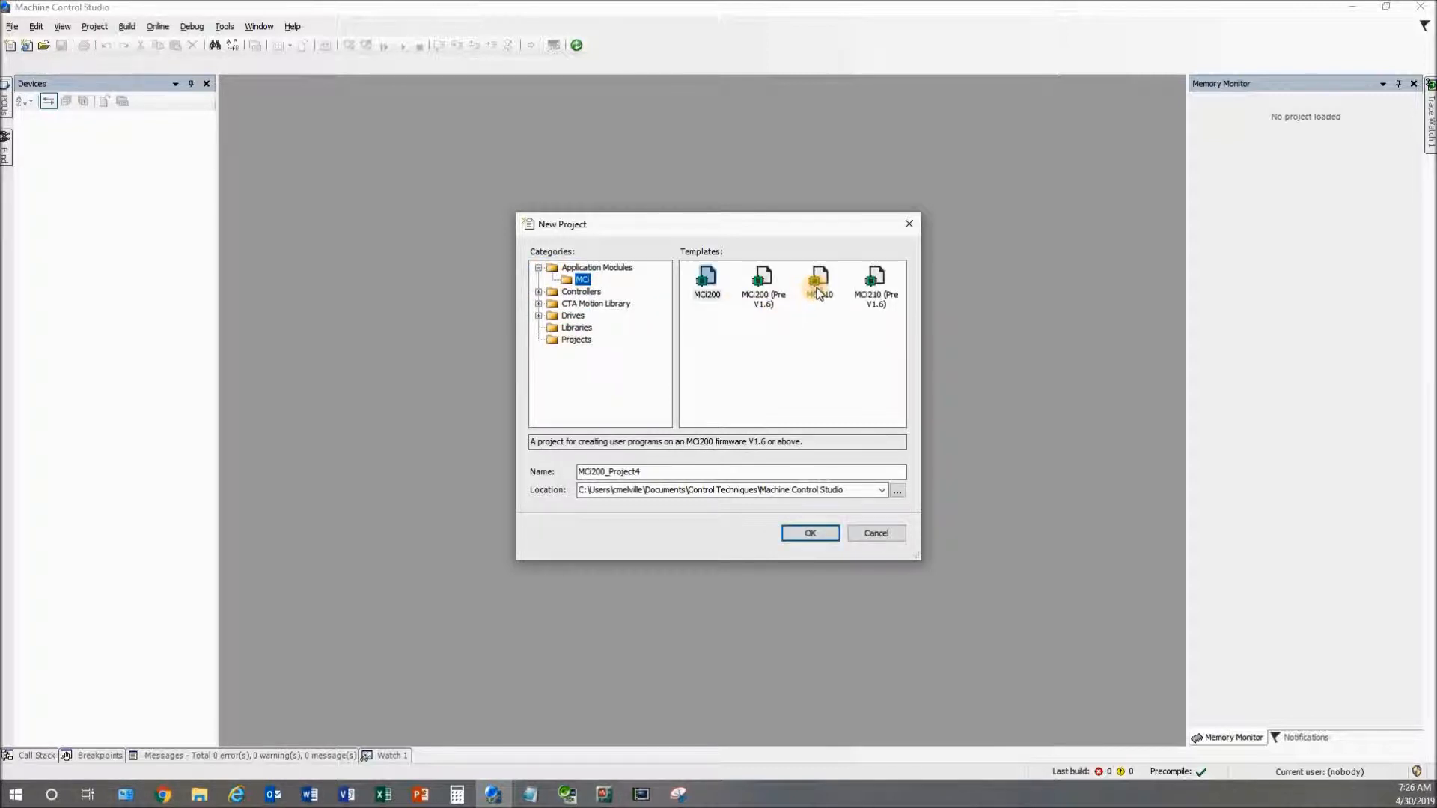
pyautogui.click(706, 284)
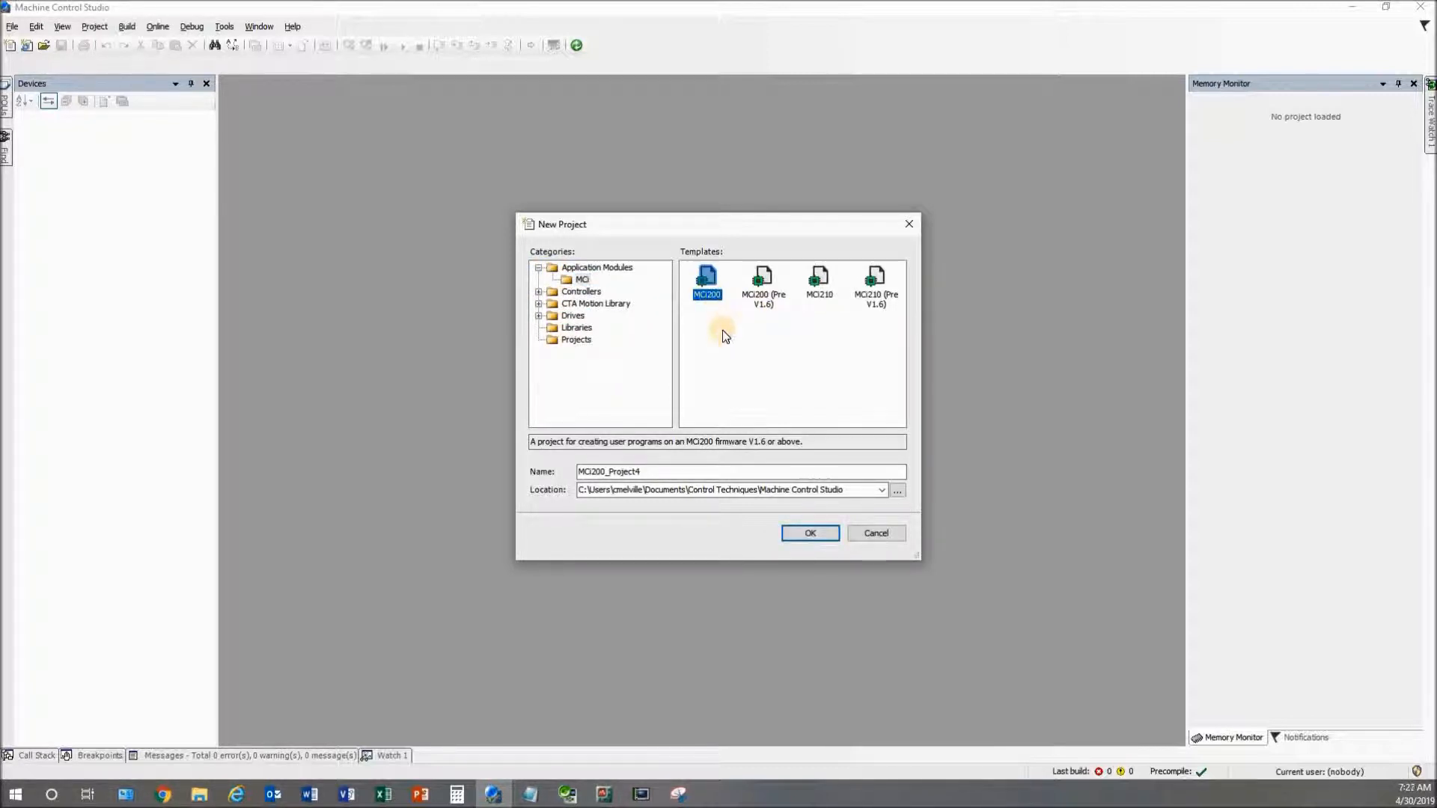
pyautogui.click(762, 286)
pyautogui.click(711, 284)
pyautogui.click(762, 286)
pyautogui.click(707, 284)
pyautogui.click(821, 283)
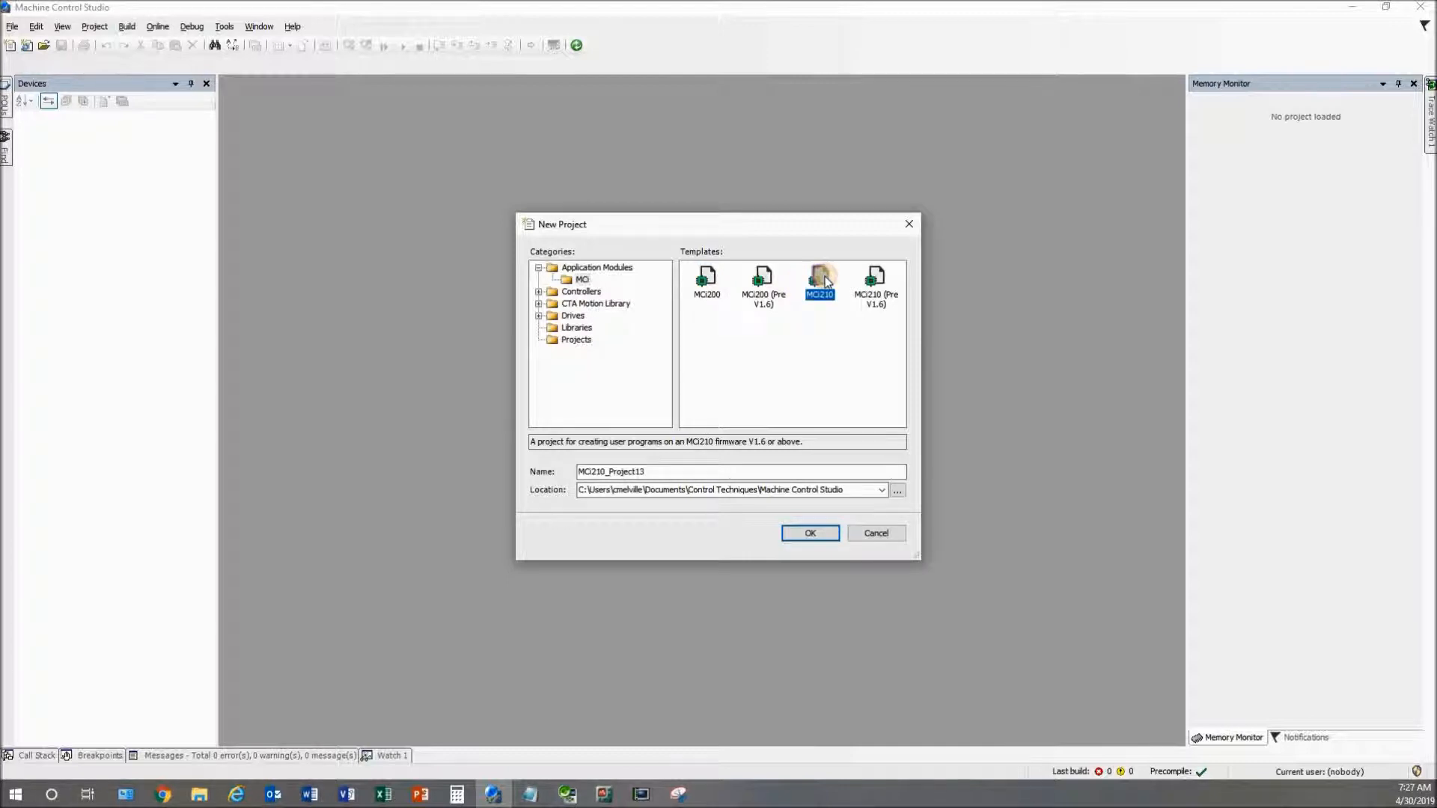
pyautogui.click(875, 283)
pyautogui.click(820, 281)
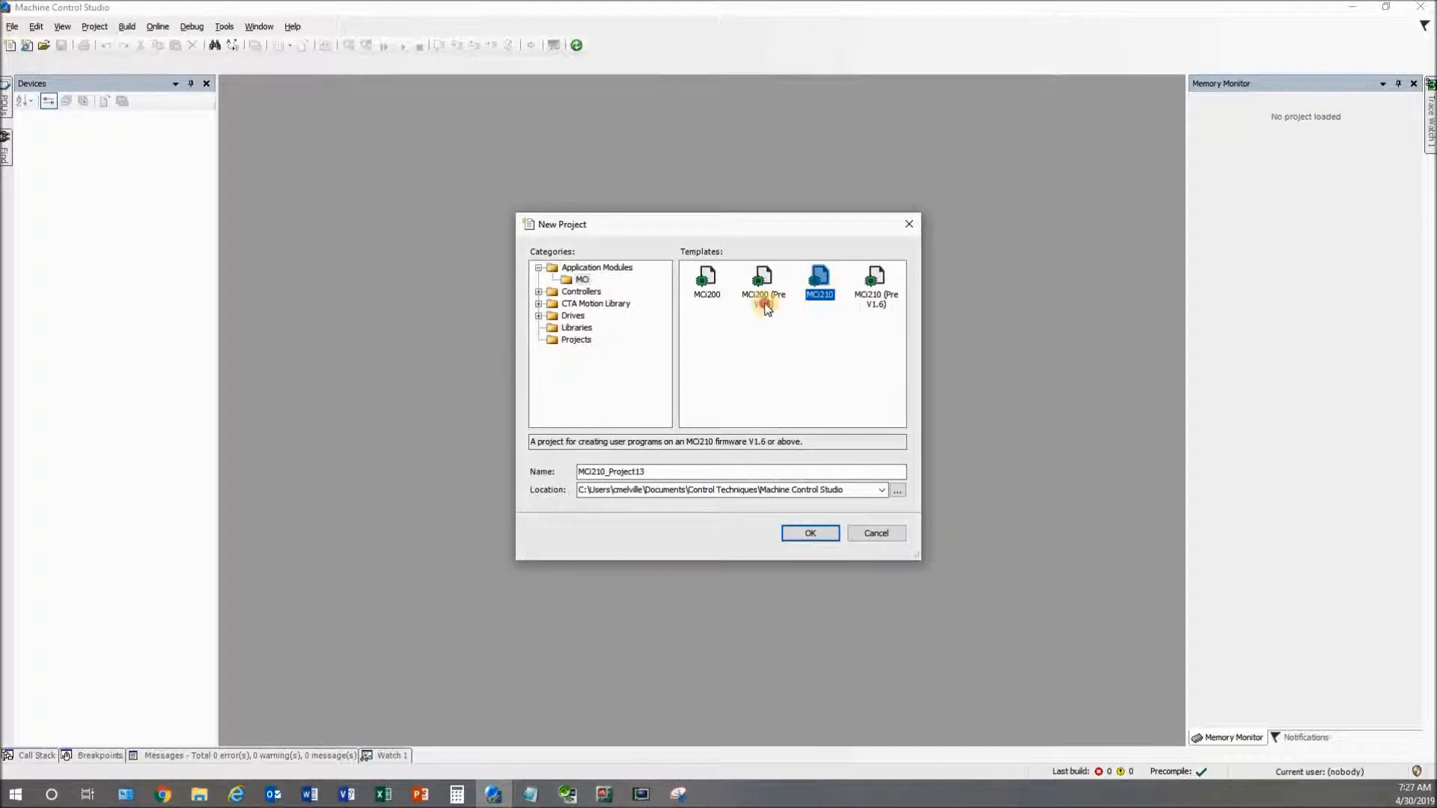
pyautogui.click(765, 299)
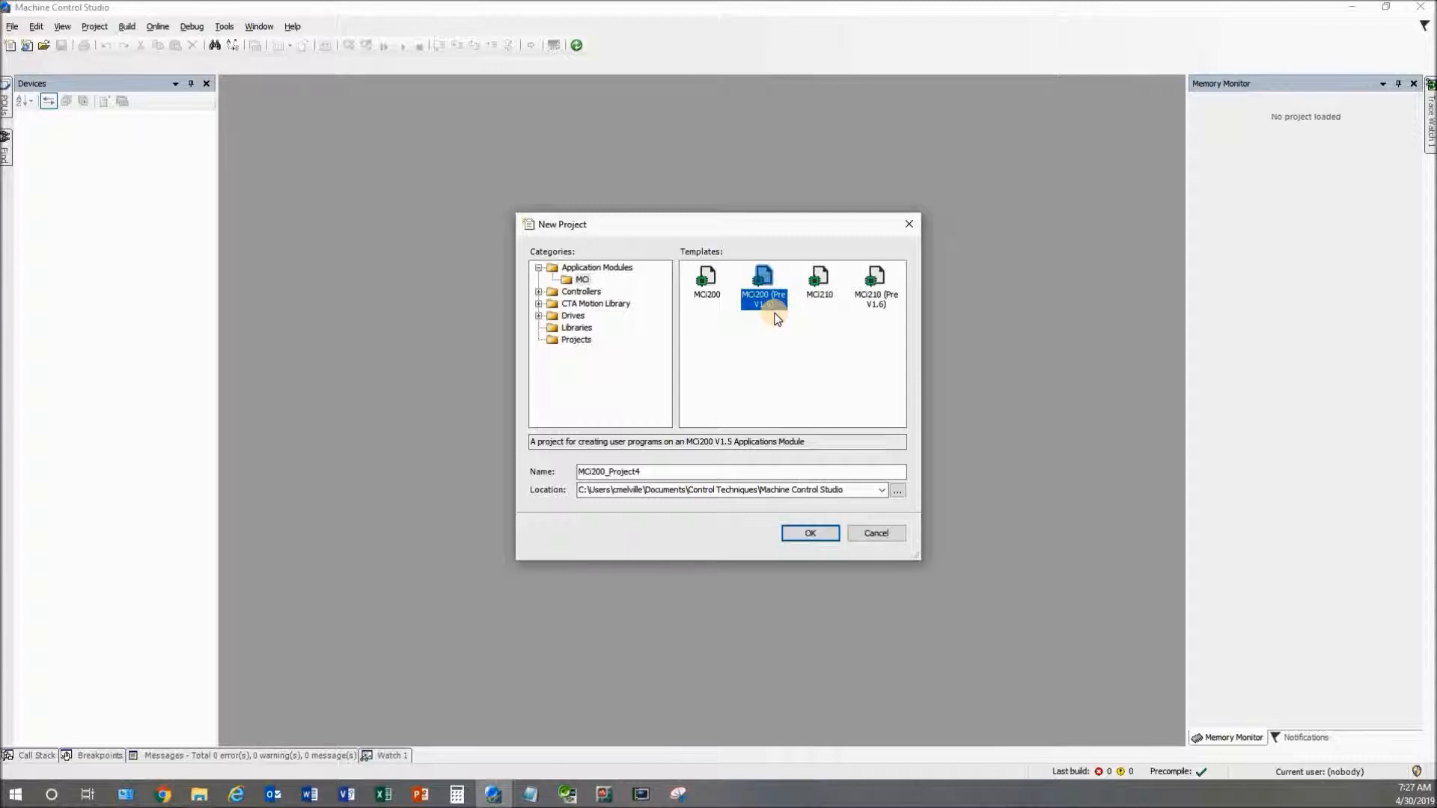
pyautogui.click(876, 284)
pyautogui.click(762, 279)
pyautogui.click(873, 281)
pyautogui.click(759, 280)
pyautogui.click(707, 298)
pyautogui.click(819, 282)
pyautogui.click(715, 292)
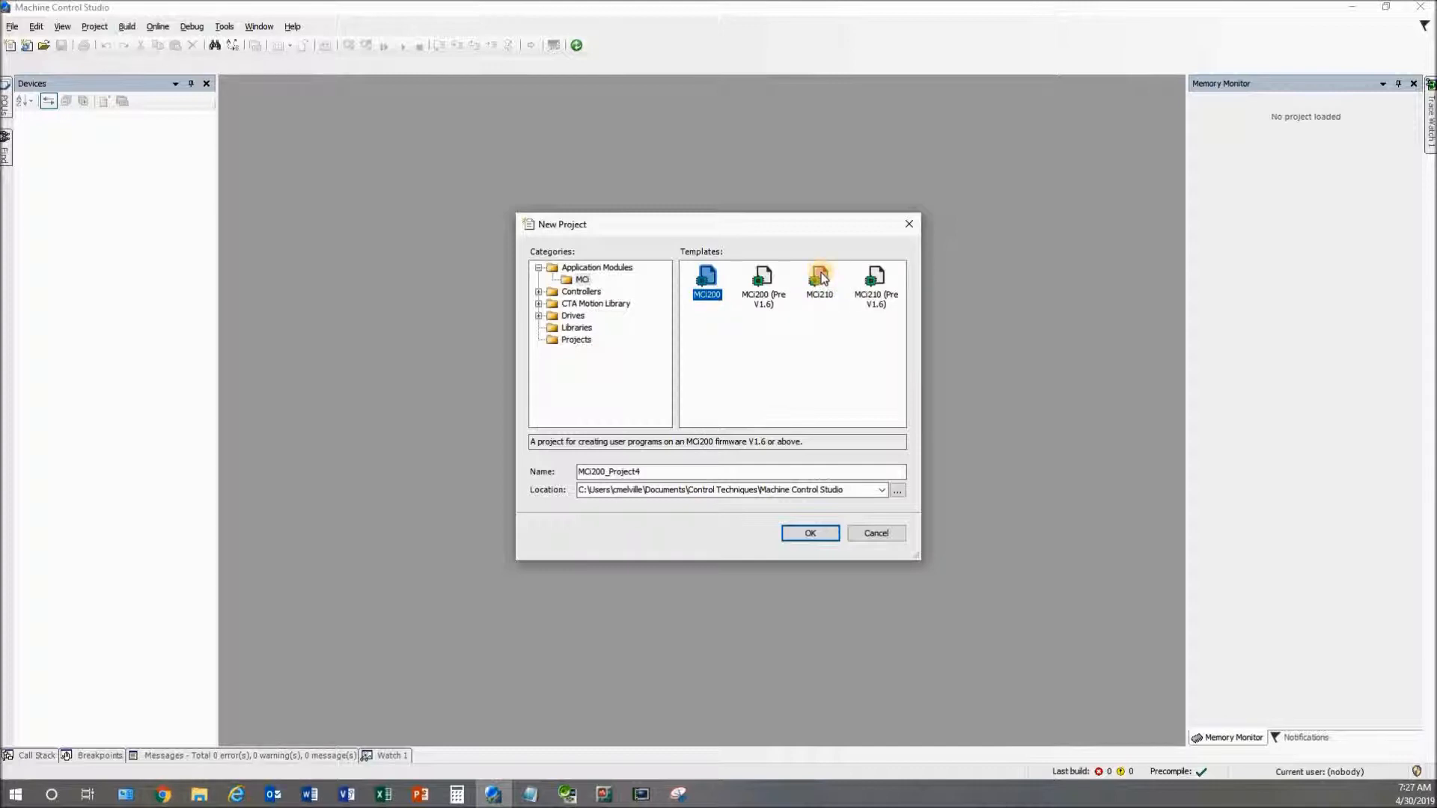
pyautogui.click(824, 279)
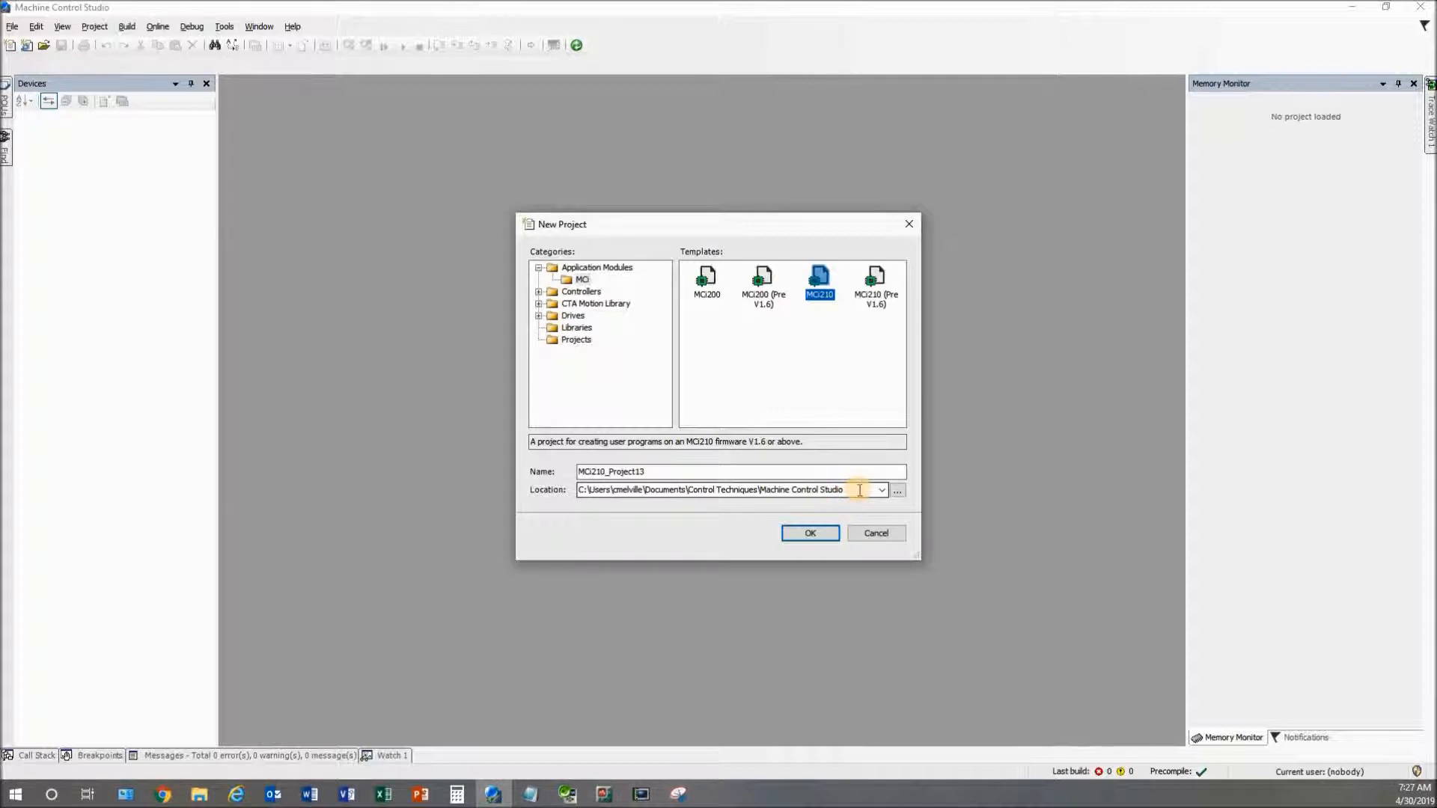
# Keep the default save location and rename the project to testCode
pyautogui.click(899, 492)
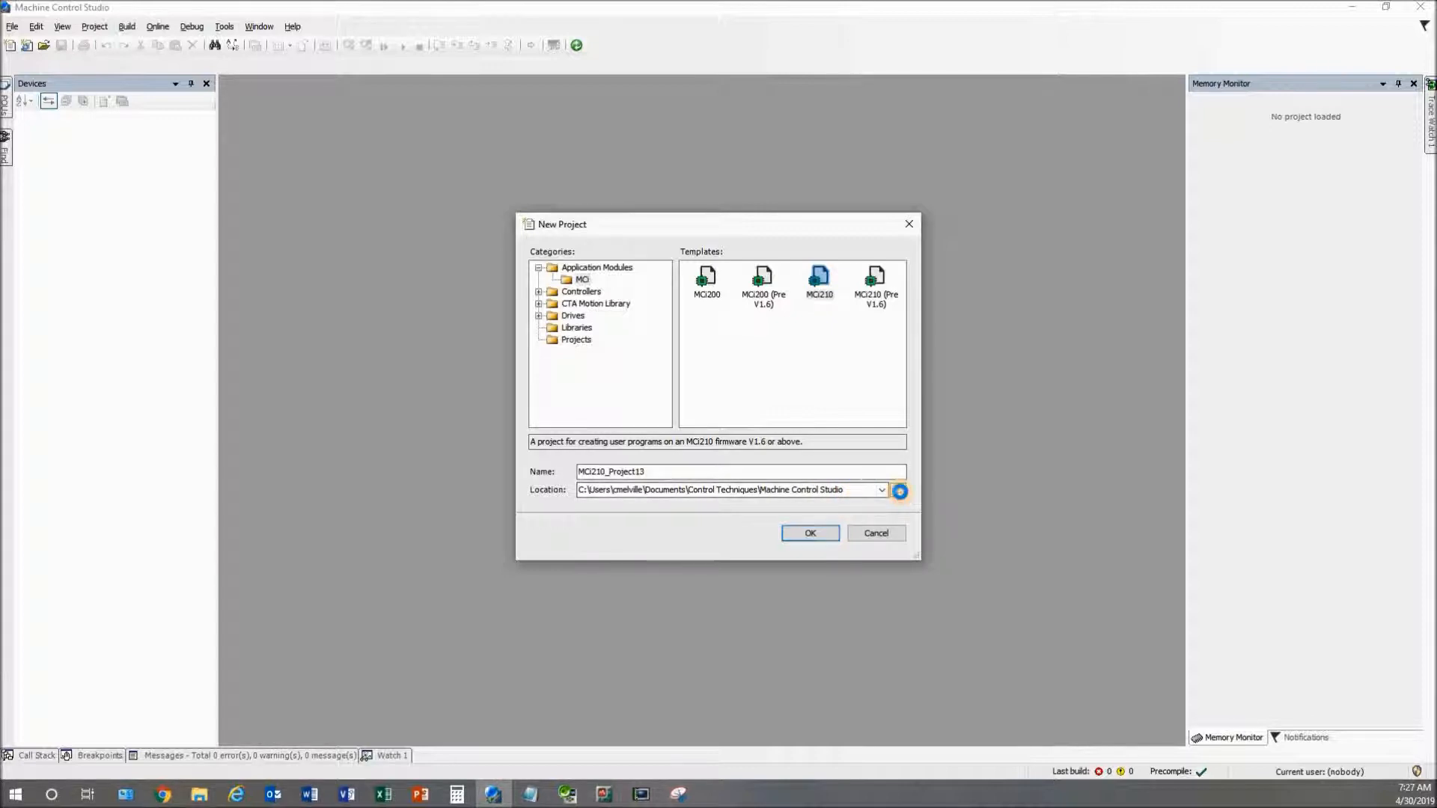
pyautogui.click(877, 530)
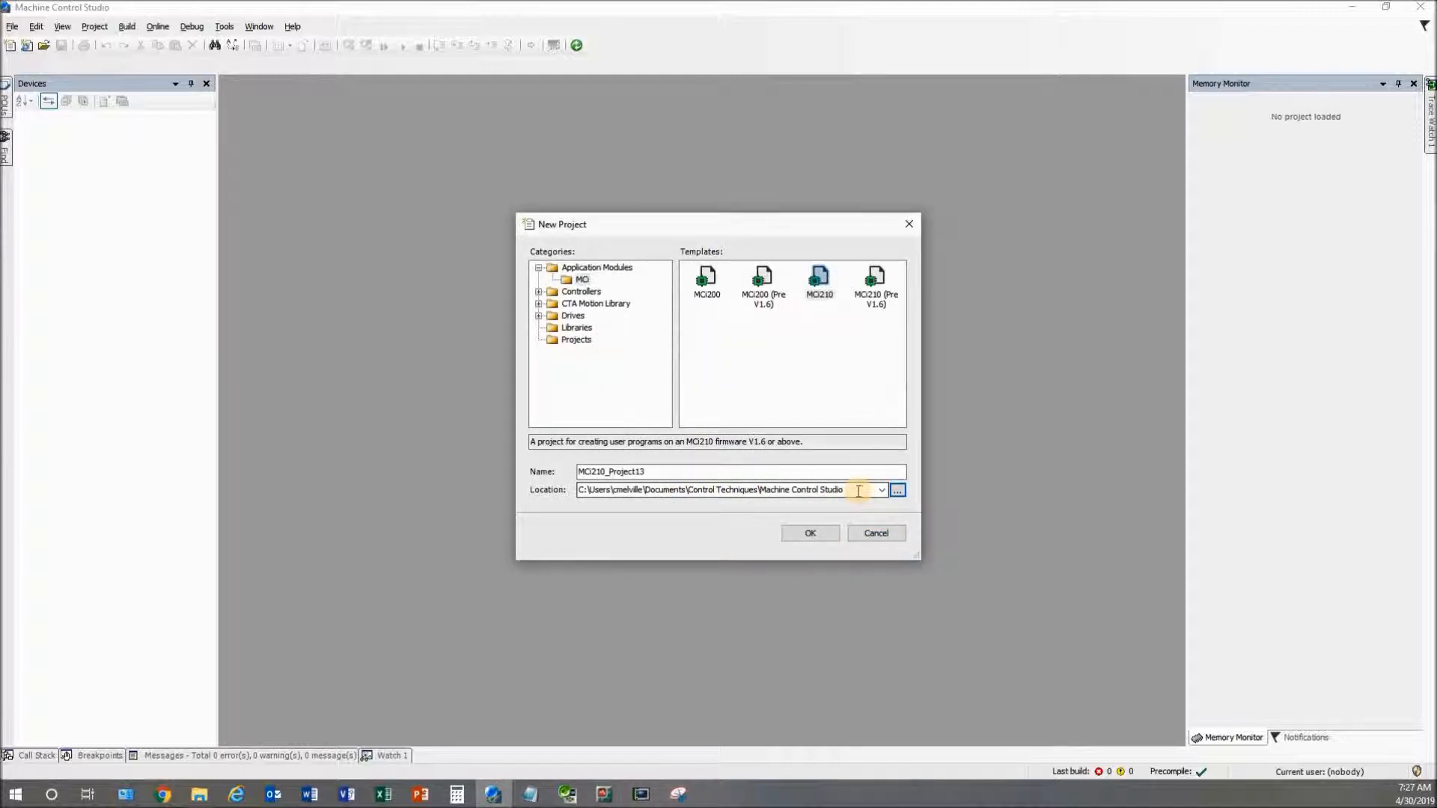
pyautogui.moveTo(777, 471); pyautogui.dragTo(522, 484)
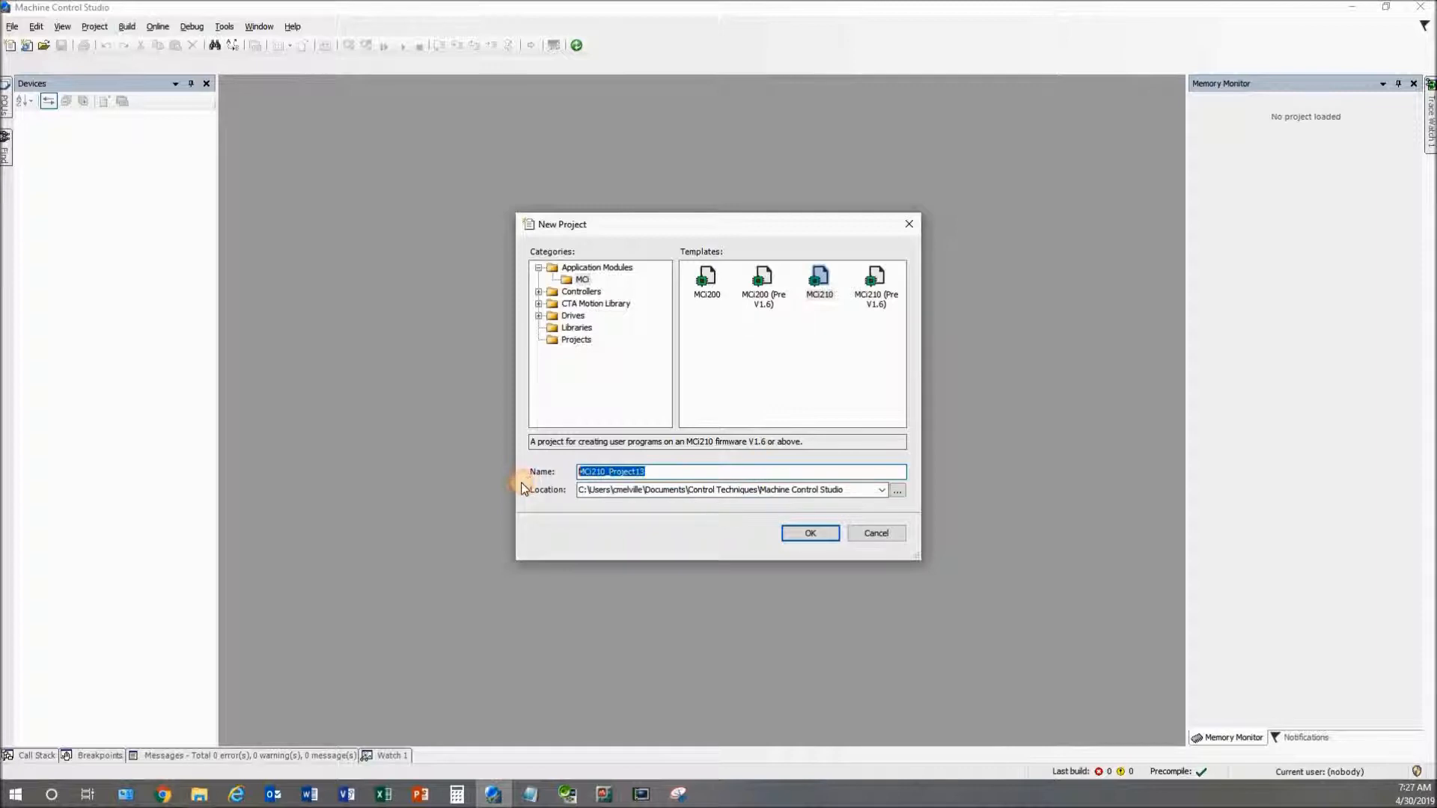
pyautogui.write('te')
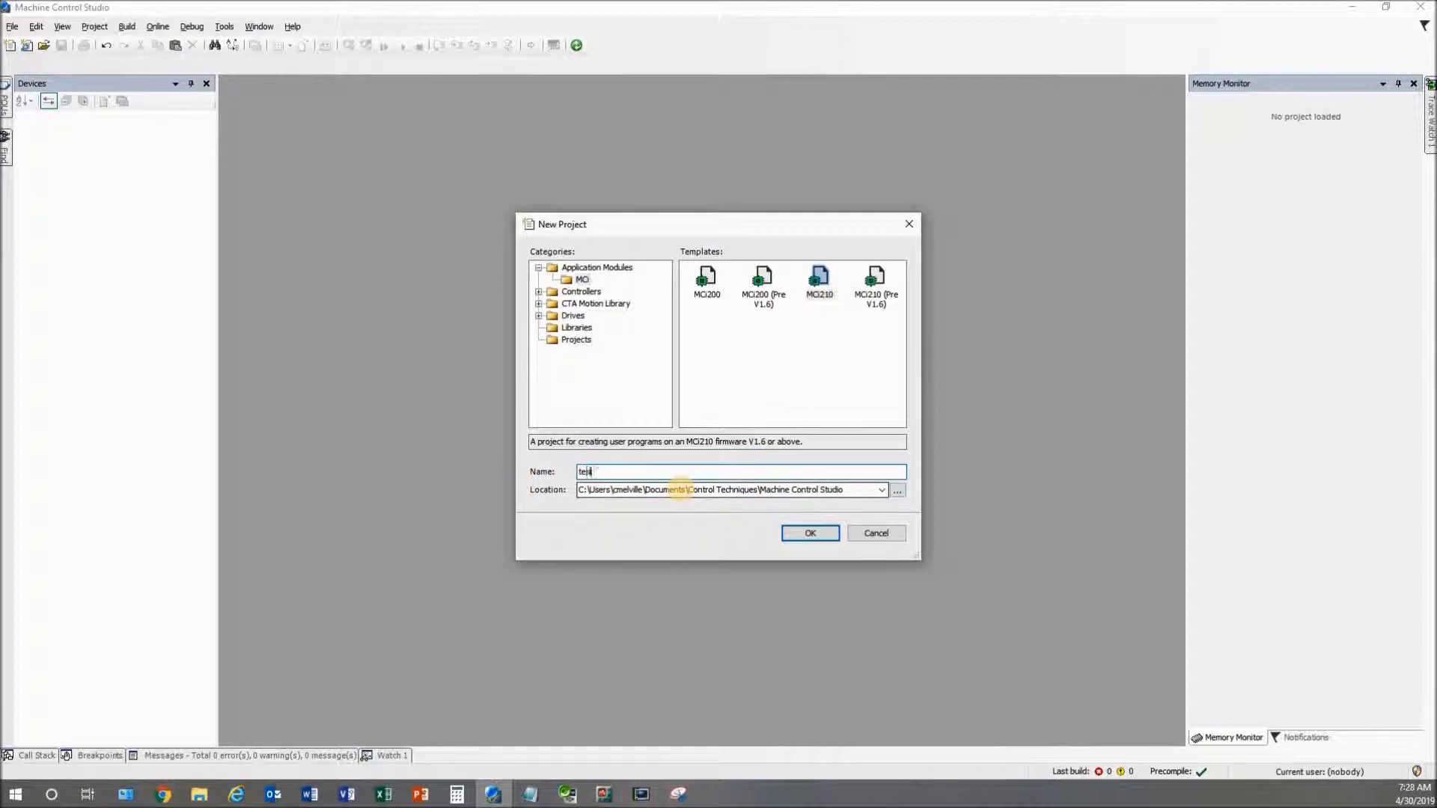
pyautogui.write('stCode')
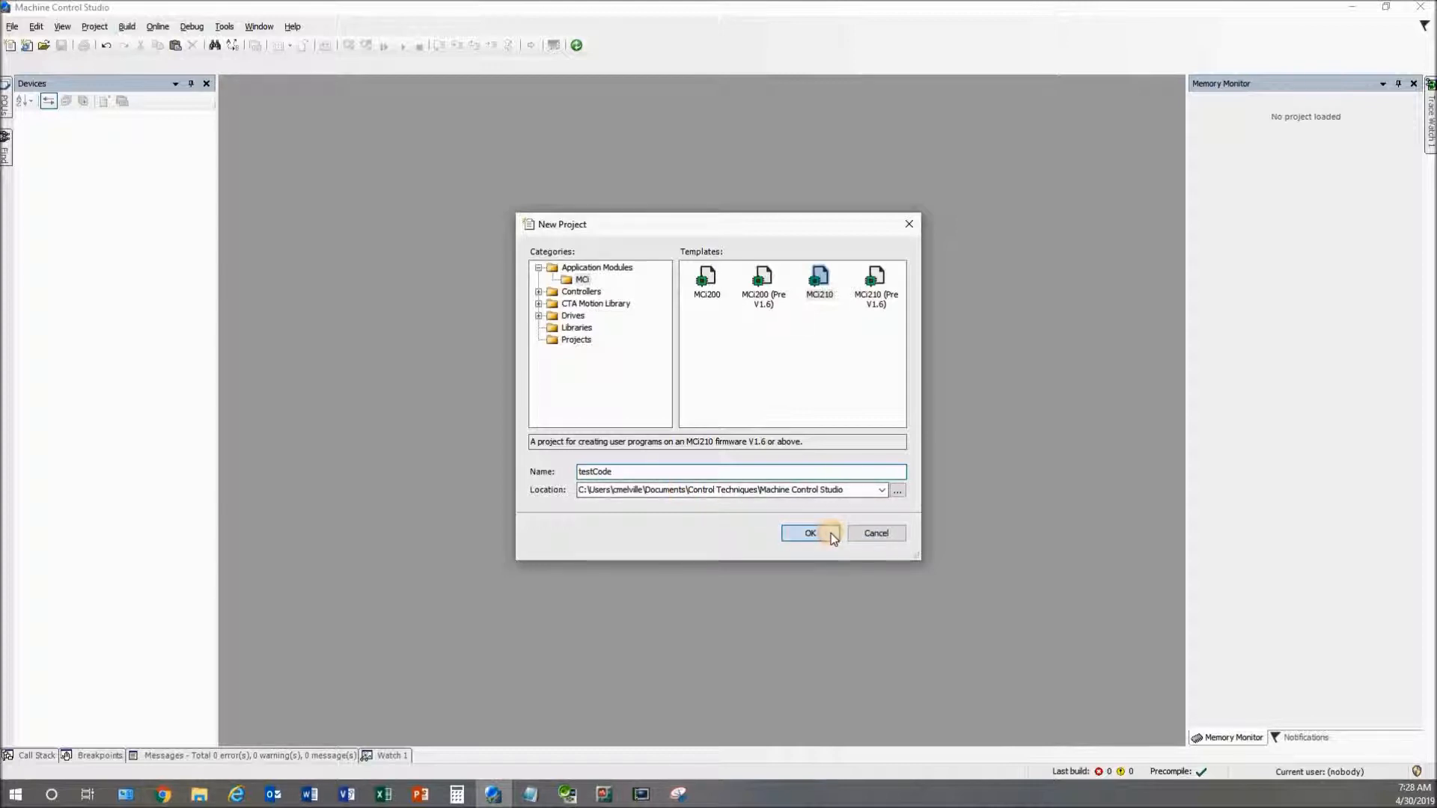
# Create the project with Ladder Logic Diagram, Slot 3 and Unidrive M700 as the parent drive
pyautogui.click(811, 533)
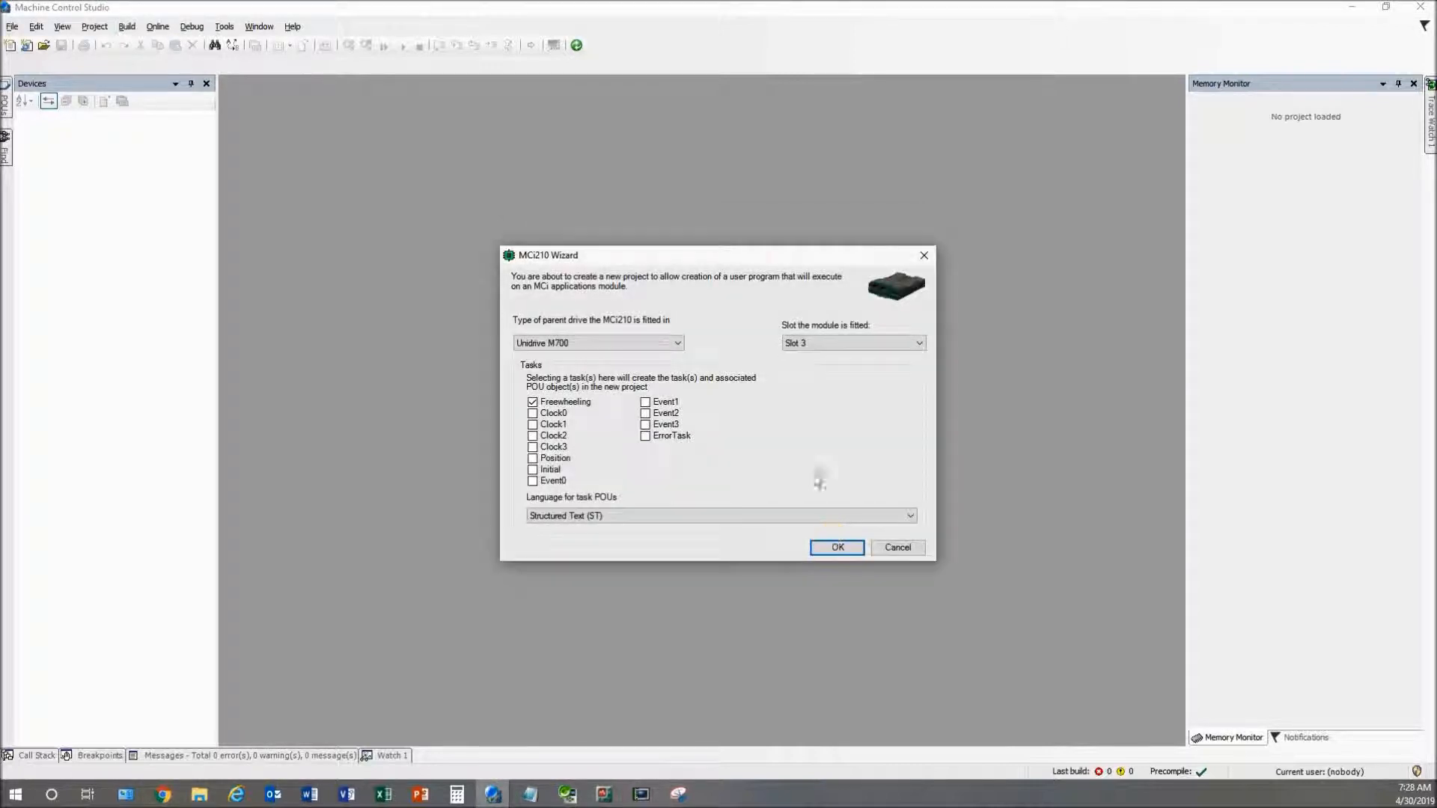
pyautogui.moveTo(753, 254); pyautogui.dragTo(597, 206)
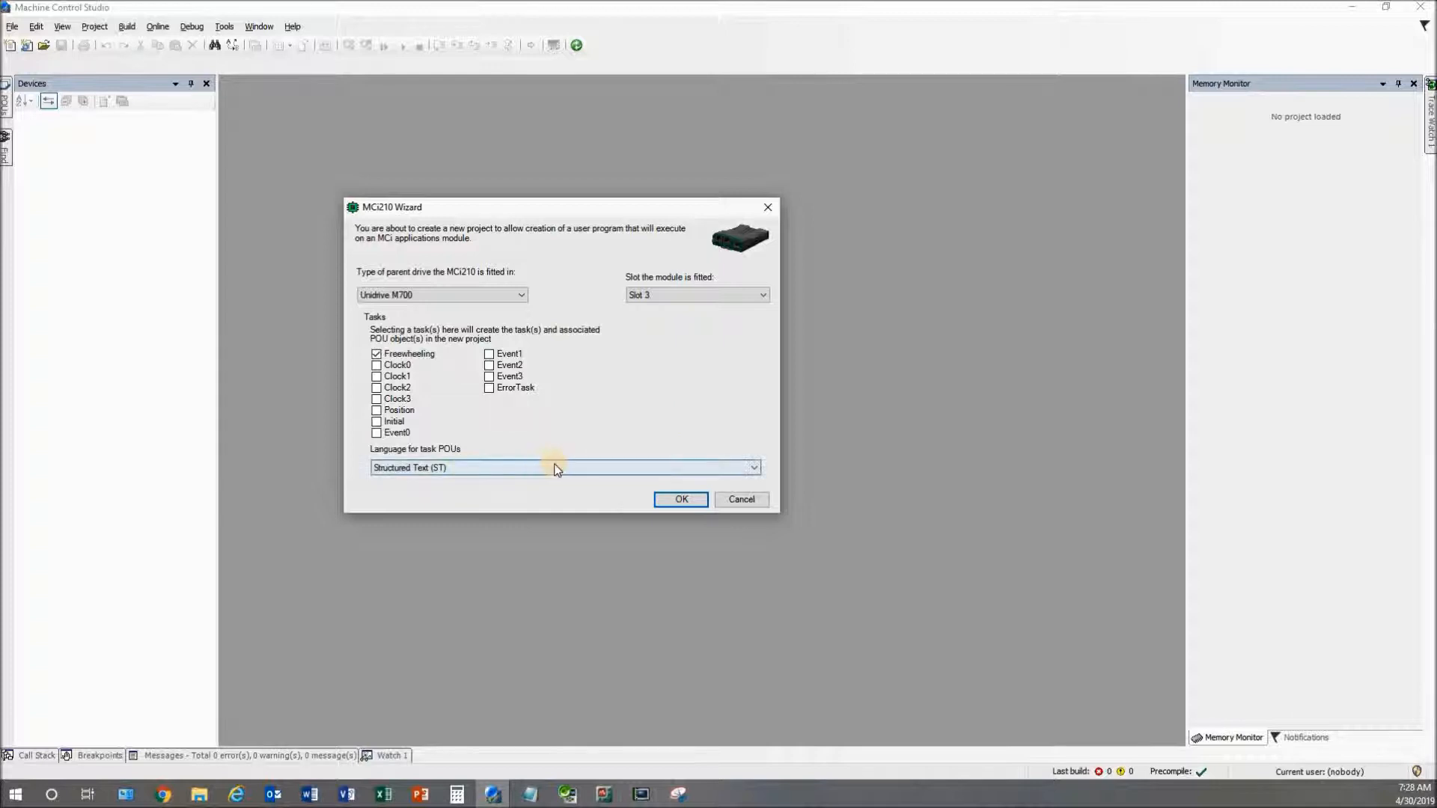
pyautogui.click(589, 469)
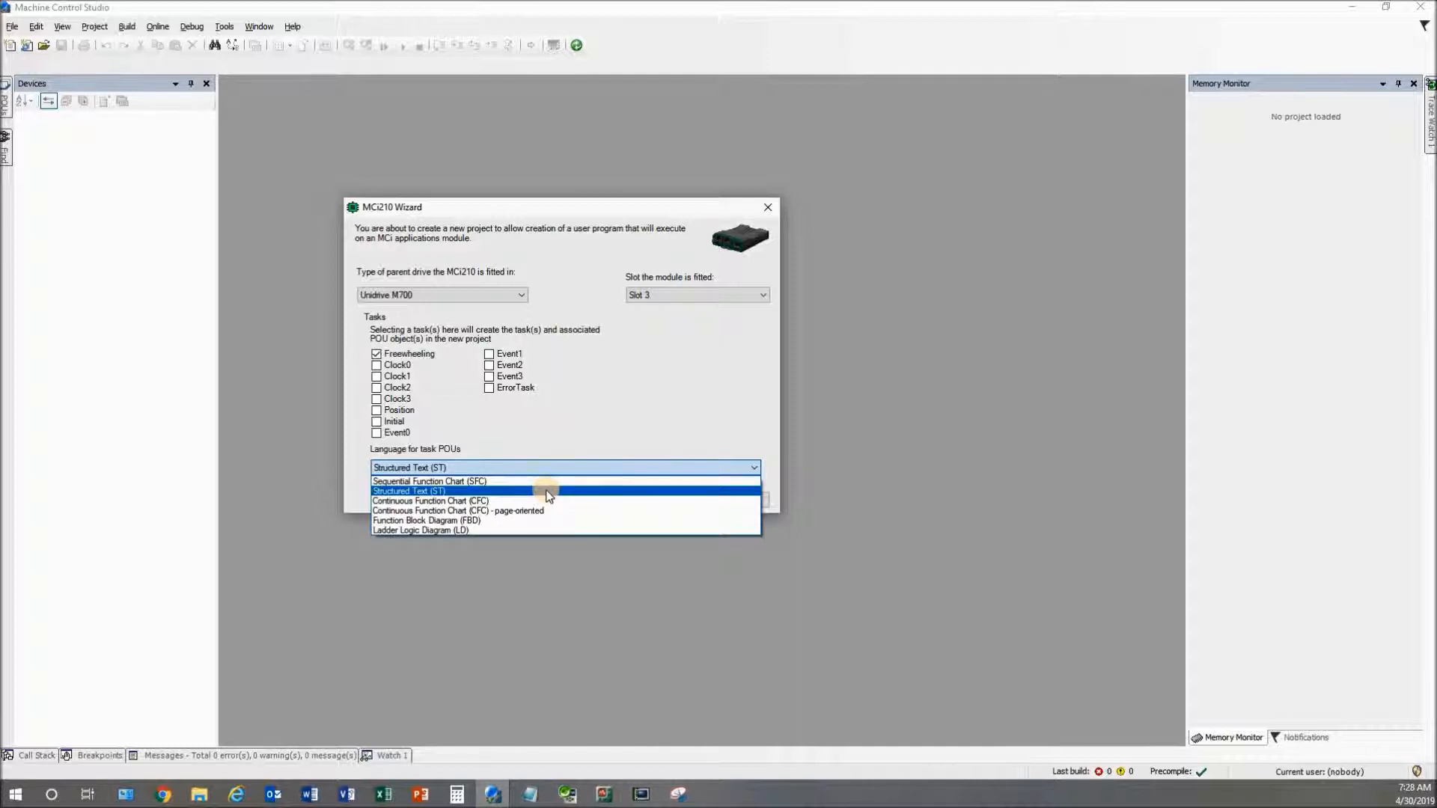
pyautogui.click(537, 529)
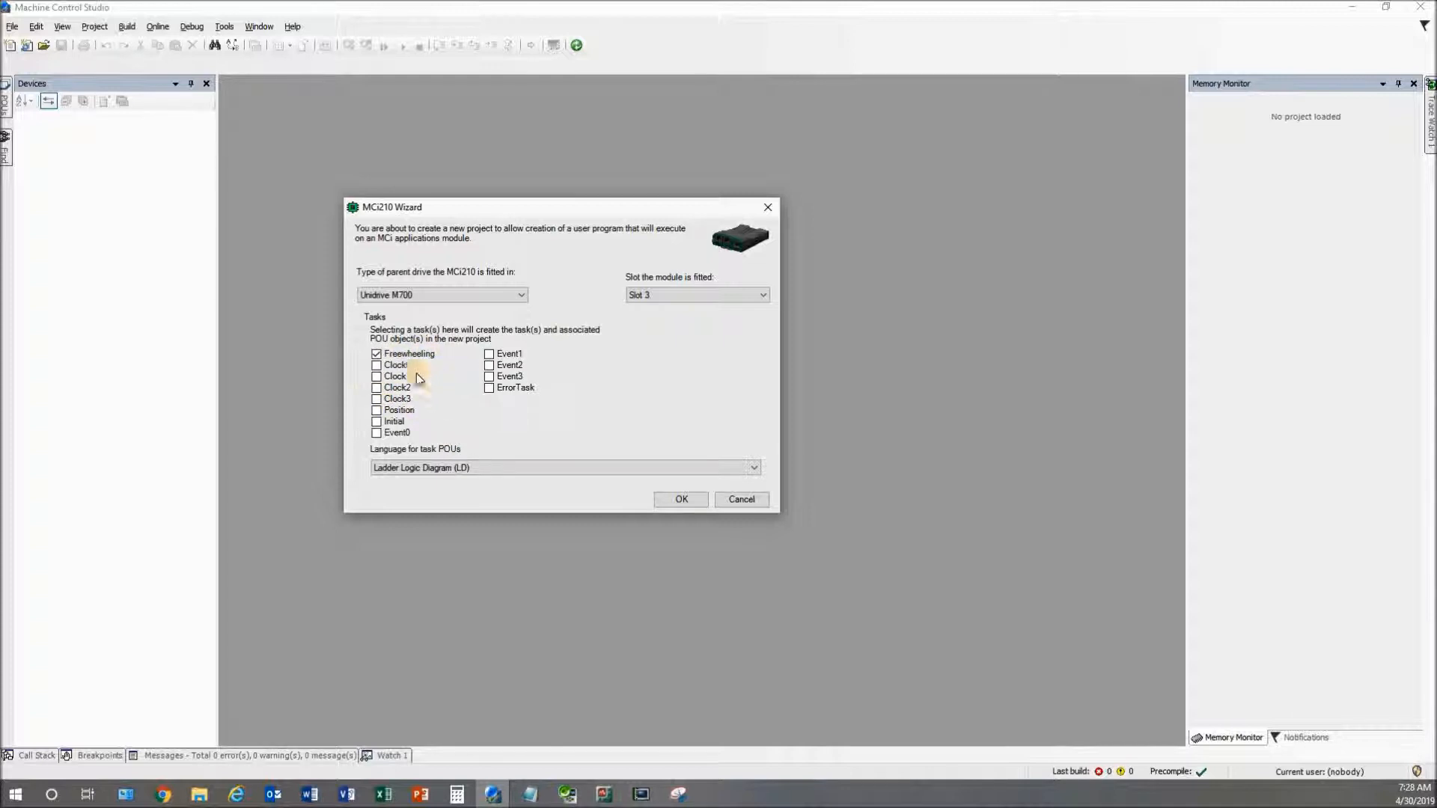
pyautogui.click(756, 294)
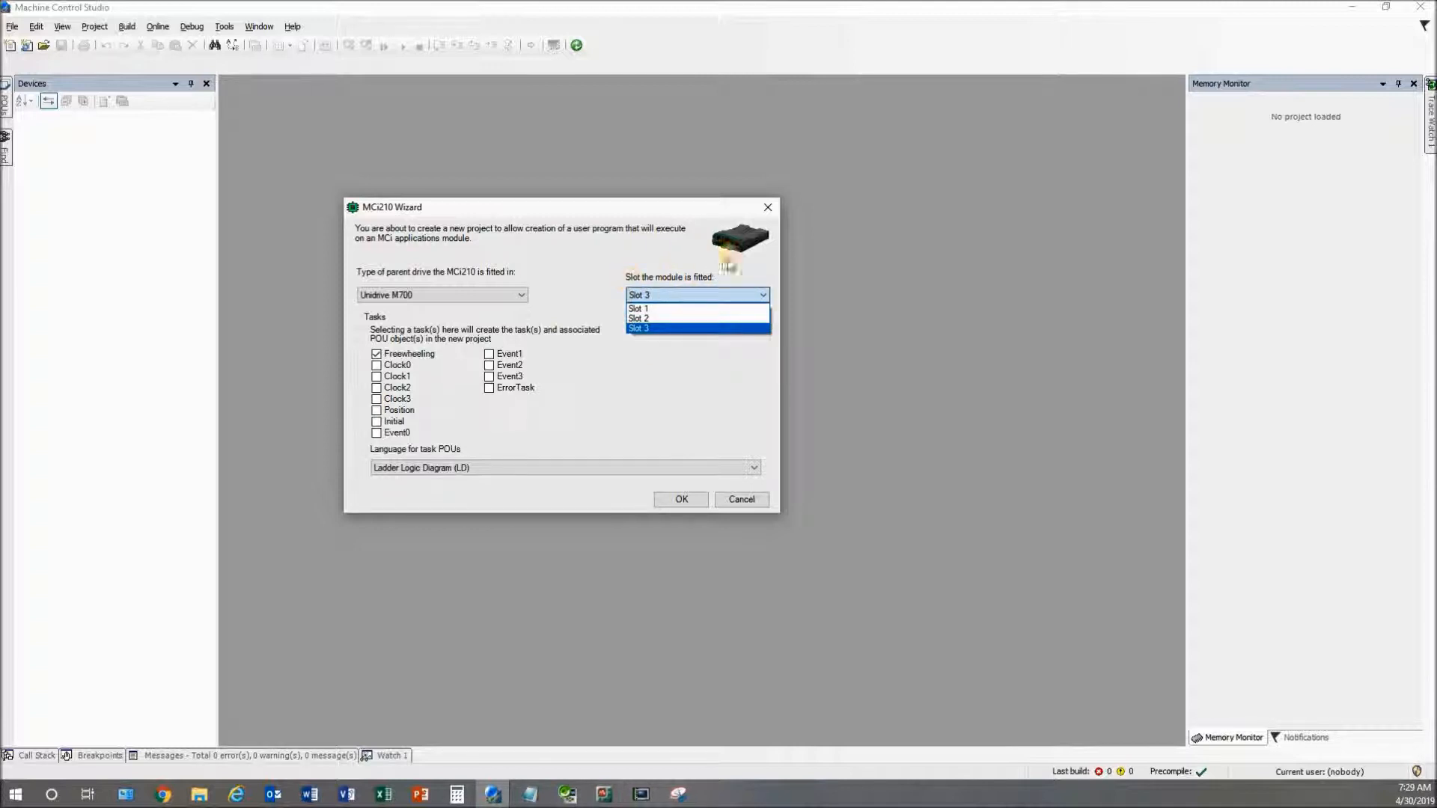
pyautogui.click(689, 328)
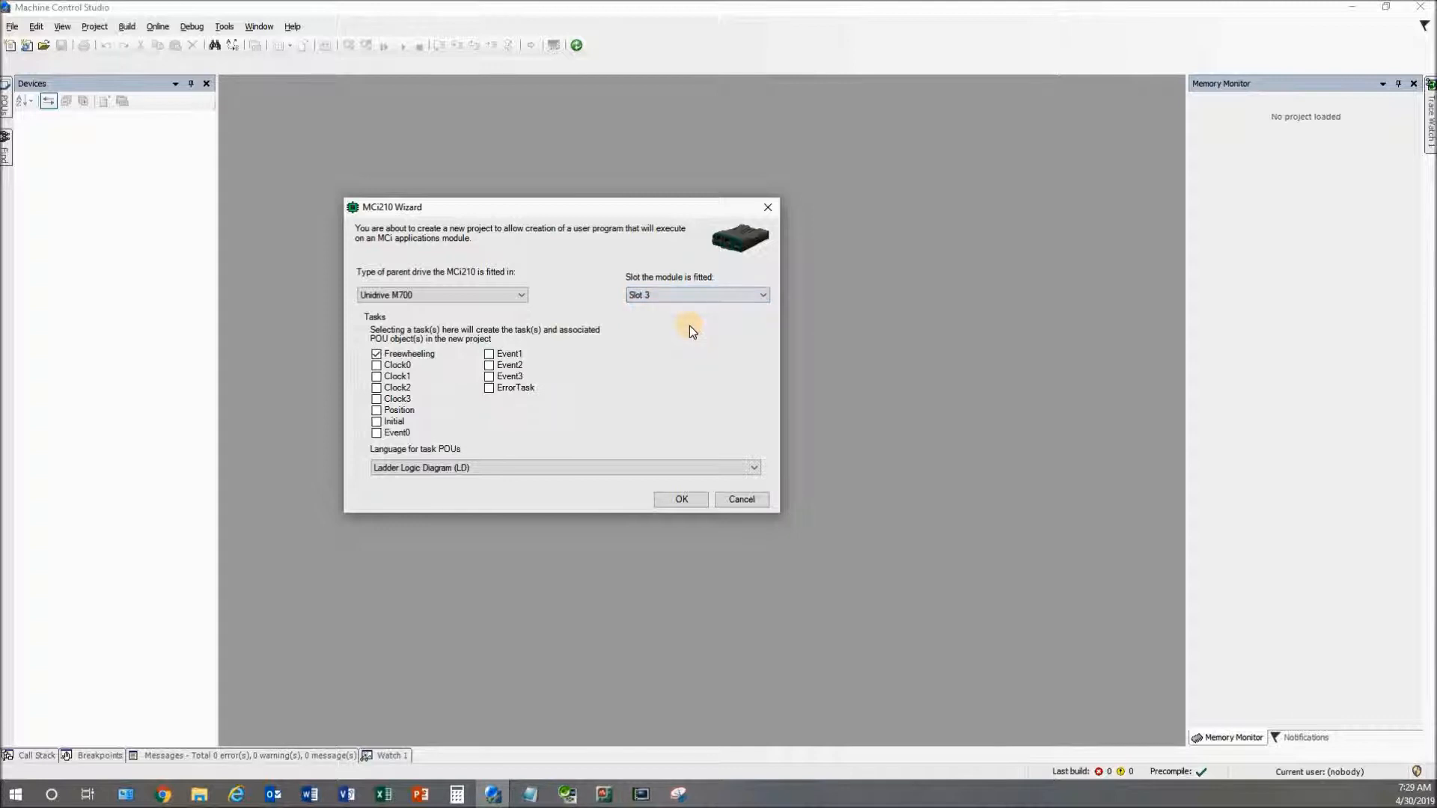
pyautogui.click(522, 295)
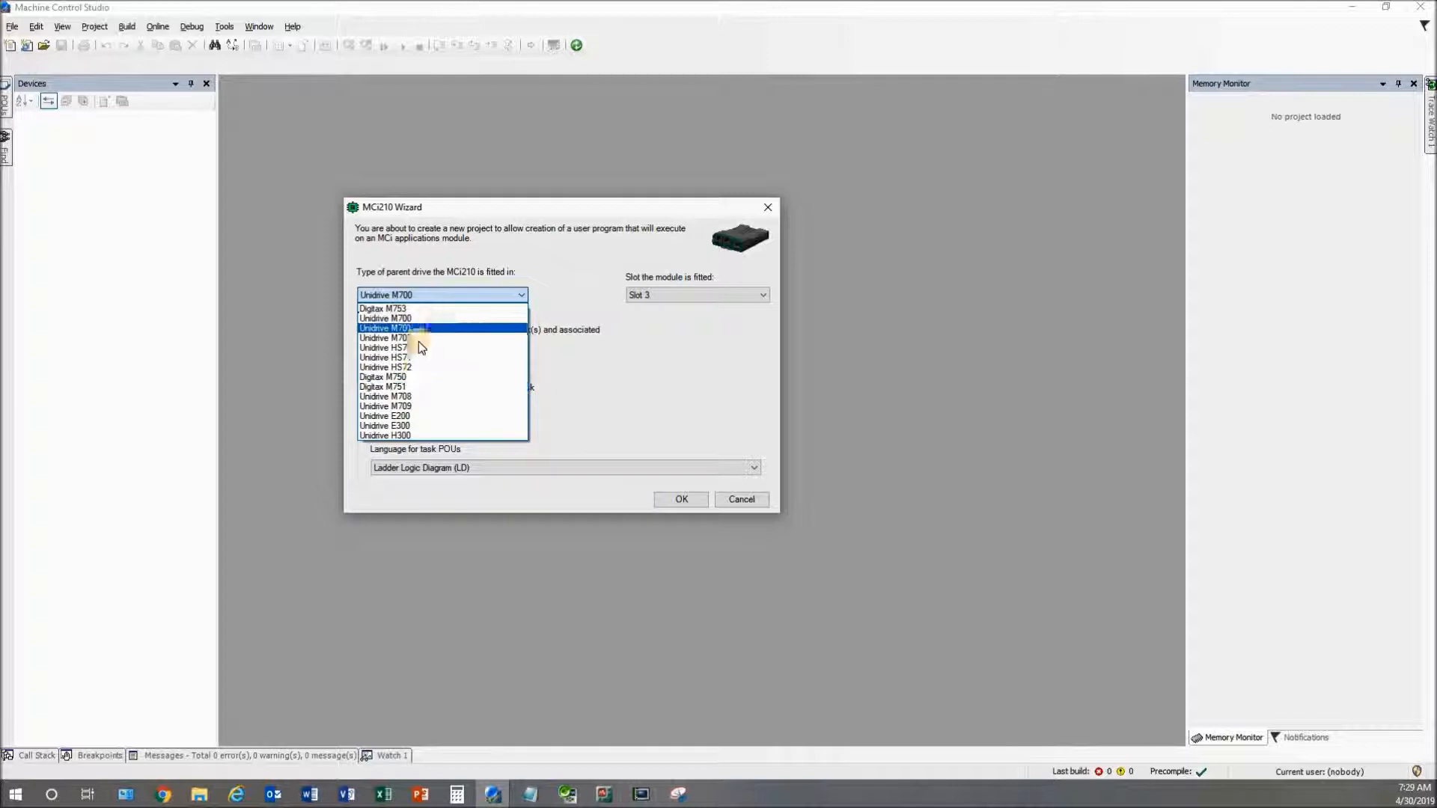
pyautogui.click(545, 257)
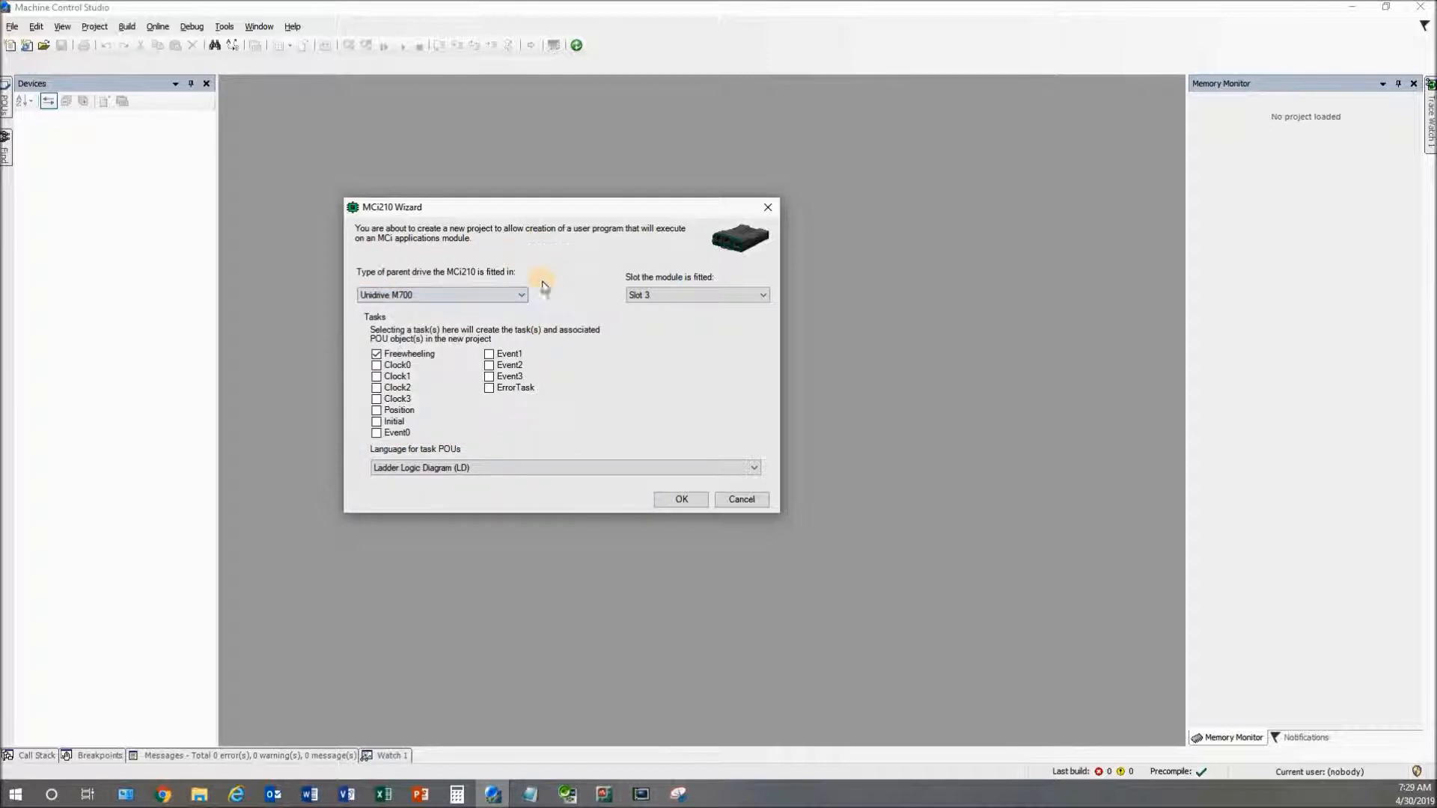
pyautogui.click(693, 499)
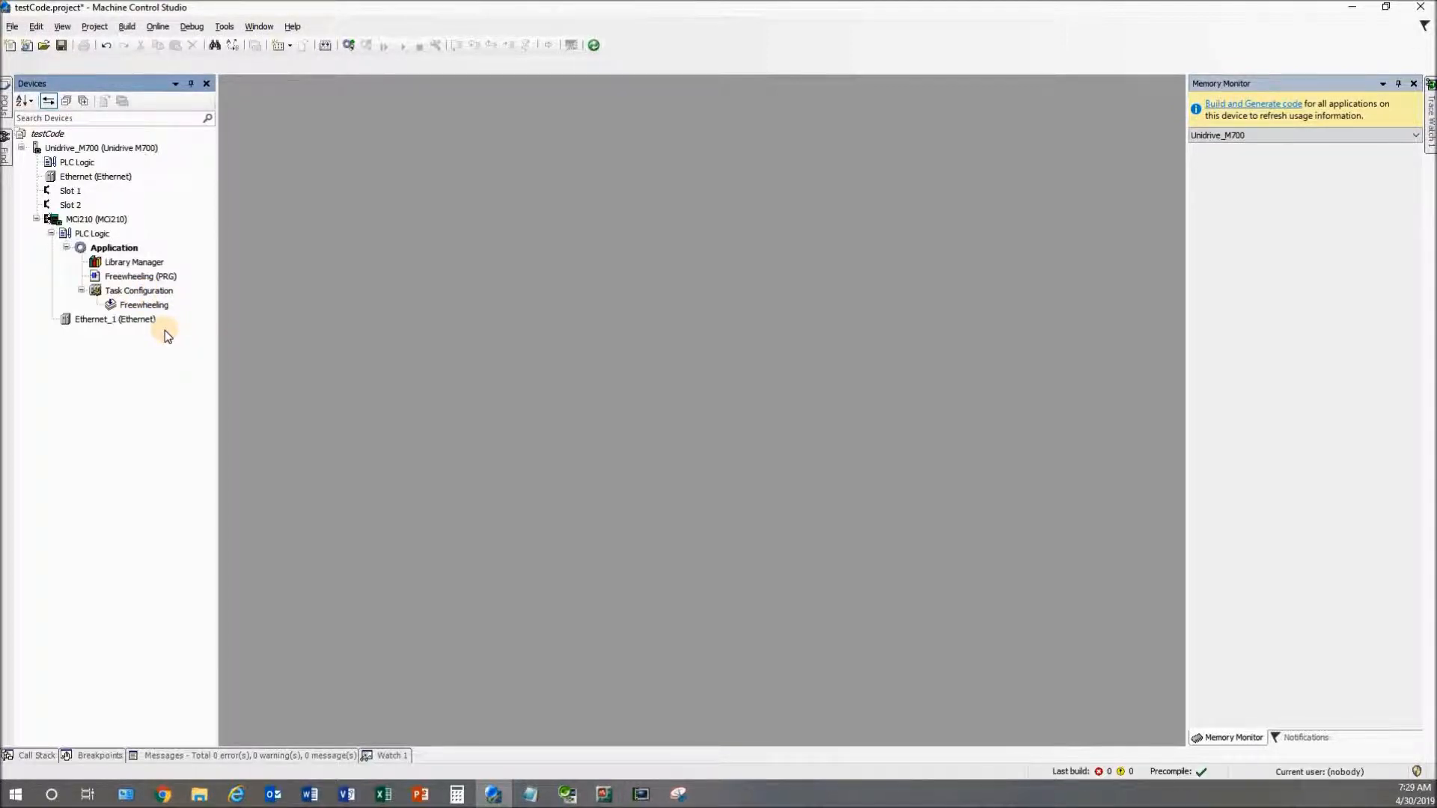
# Open the Freewheeling program and place a contact and a coil on the rung
pyautogui.click(109, 277)
pyautogui.doubleClick(109, 277)
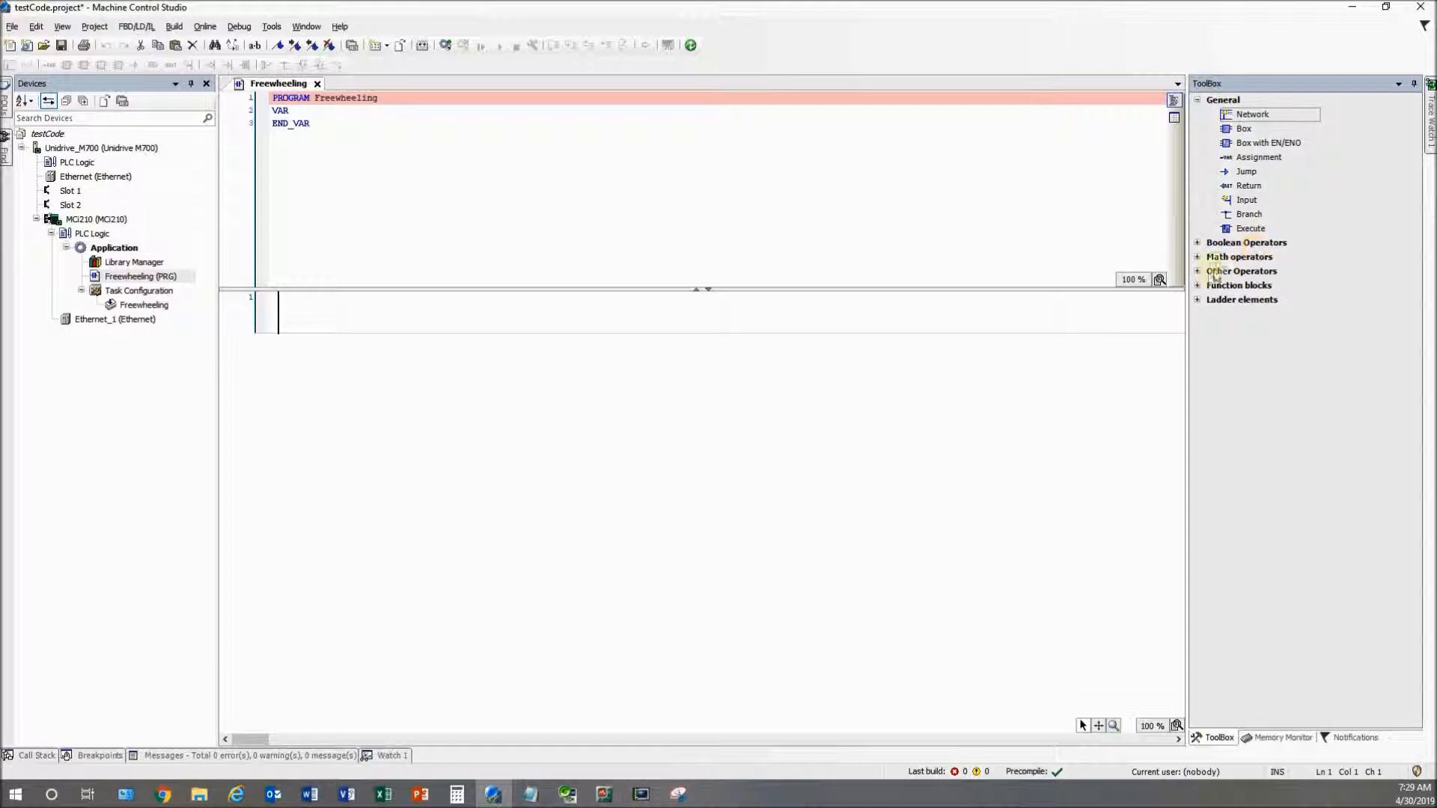
pyautogui.click(1197, 300)
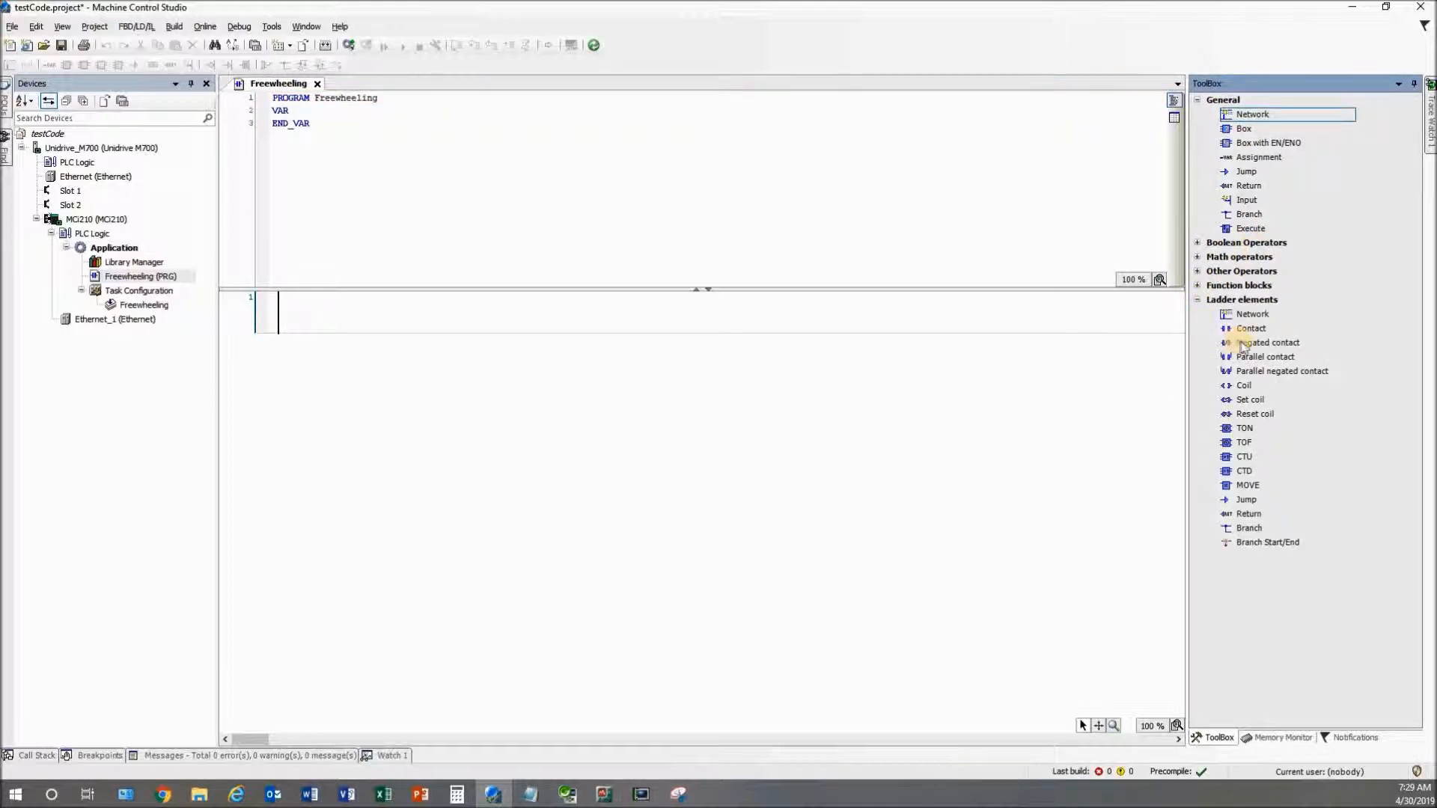
pyautogui.moveTo(1249, 330)
pyautogui.mouseDown()
pyautogui.moveTo(472, 356)
pyautogui.moveTo(341, 324)
pyautogui.mouseUp()
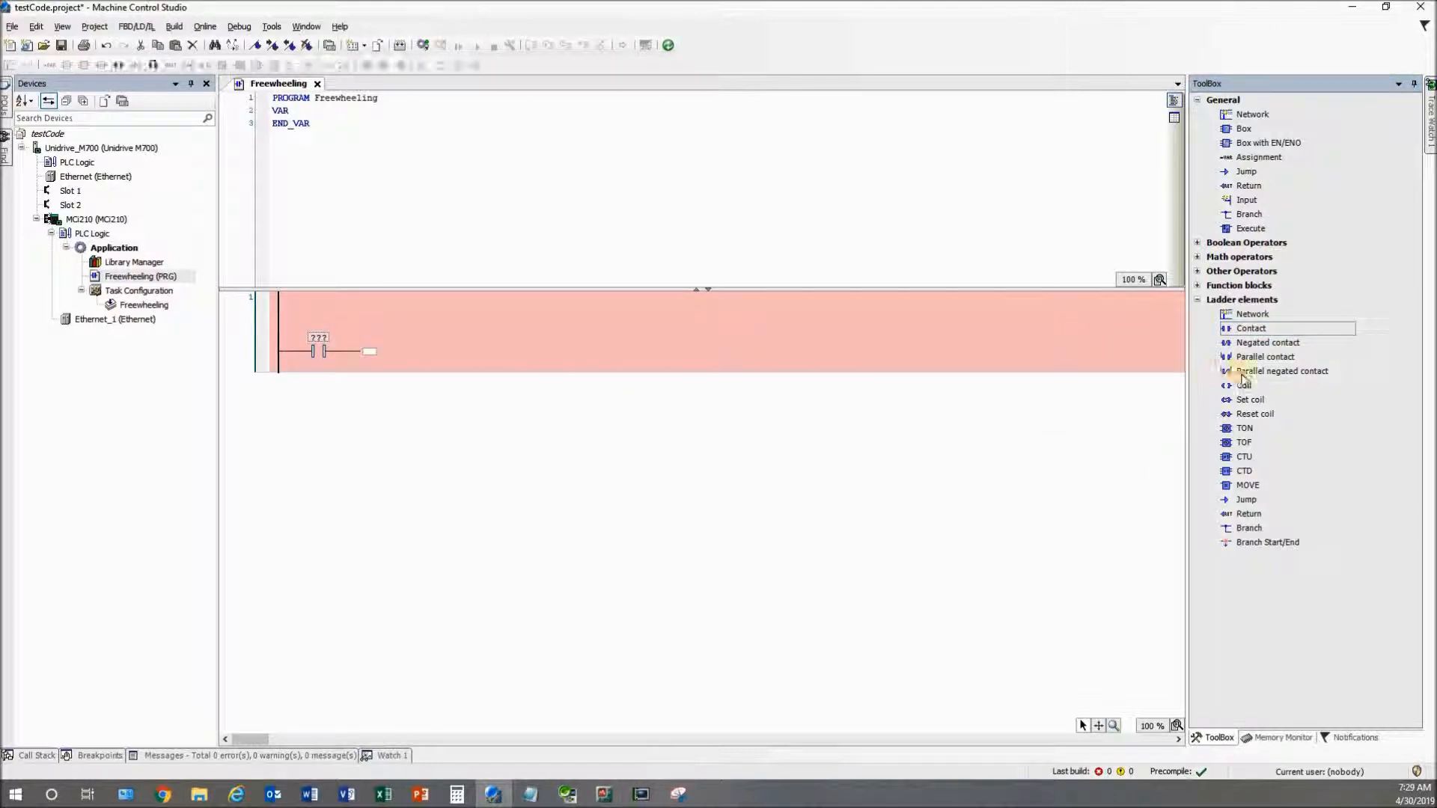
pyautogui.moveTo(1243, 389); pyautogui.dragTo(369, 359)
# Name the contact test and the coil test2, auto-declaring both as BOOL
pyautogui.click(317, 339)
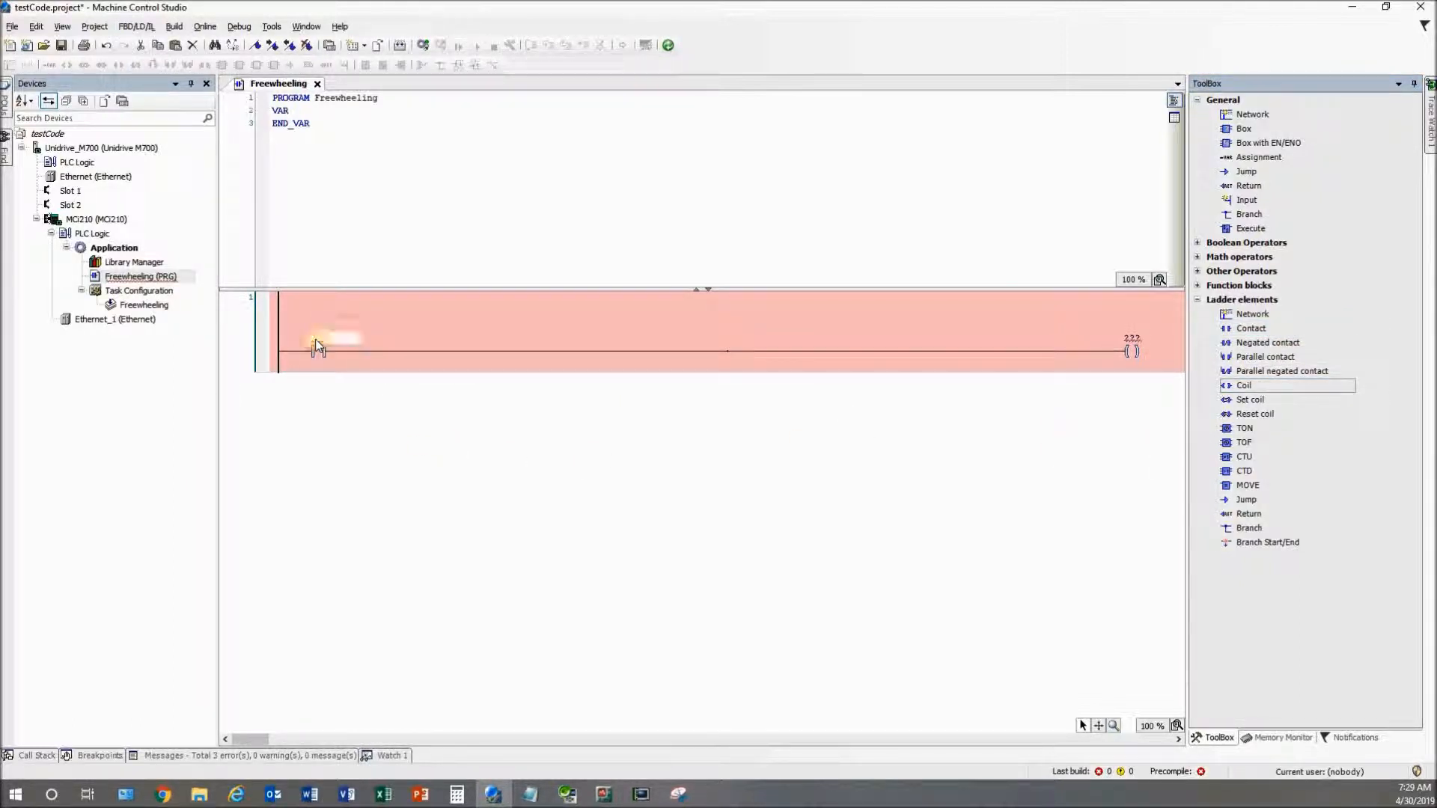
pyautogui.write('test')
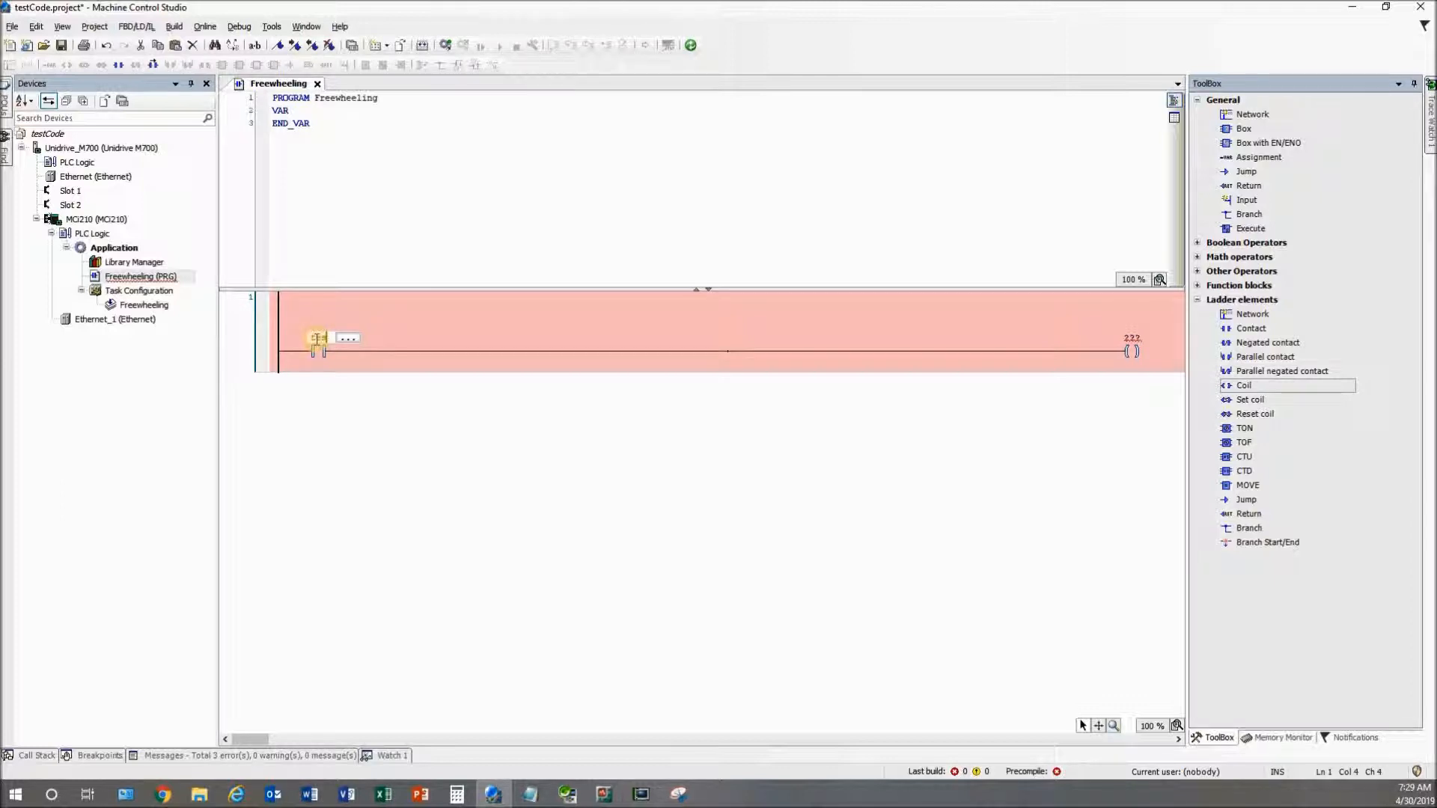
pyautogui.press('Return')
pyautogui.click(823, 473)
pyautogui.moveTo(1129, 343); pyautogui.dragTo(1130, 345)
pyautogui.write('test2')
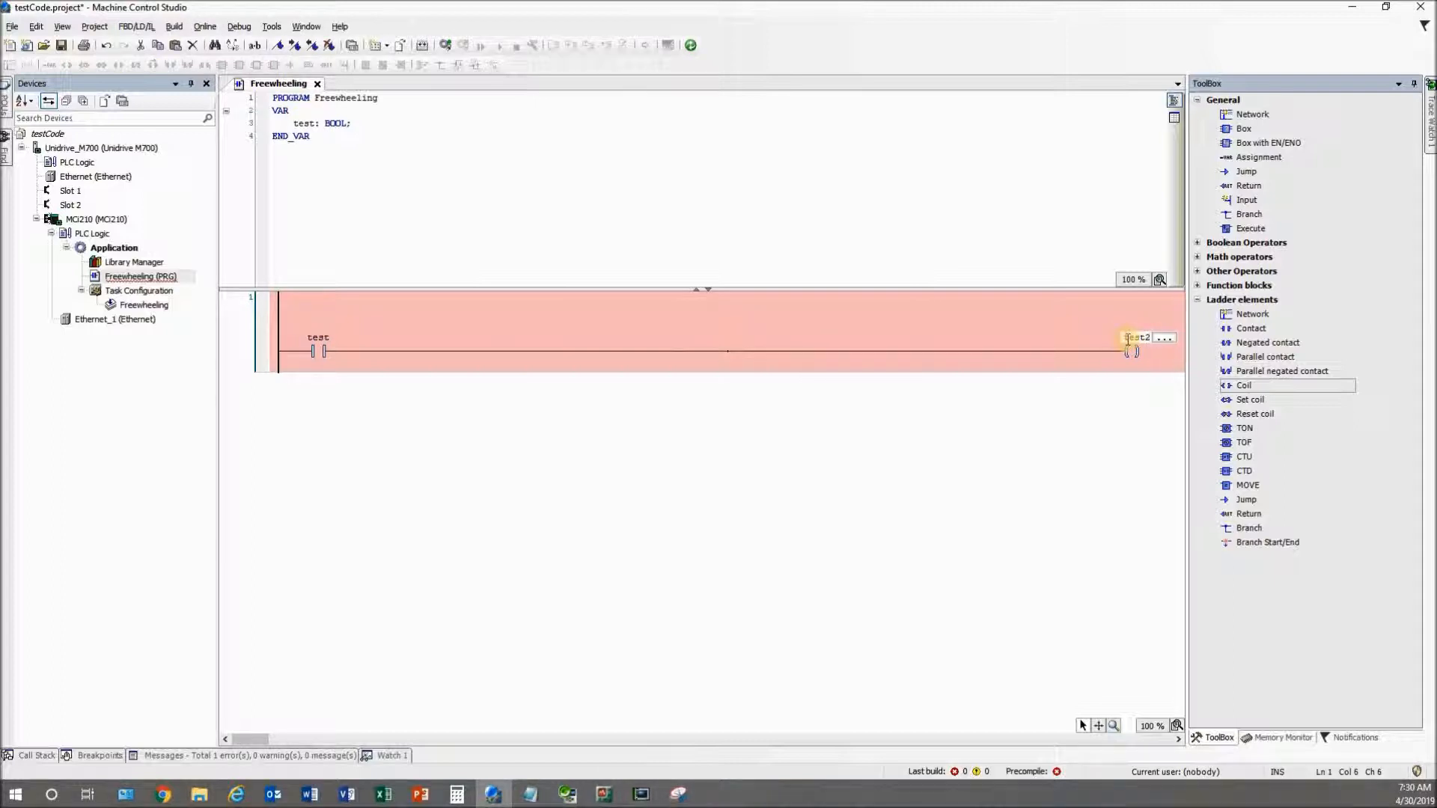
pyautogui.press('Return')
pyautogui.press('Return')
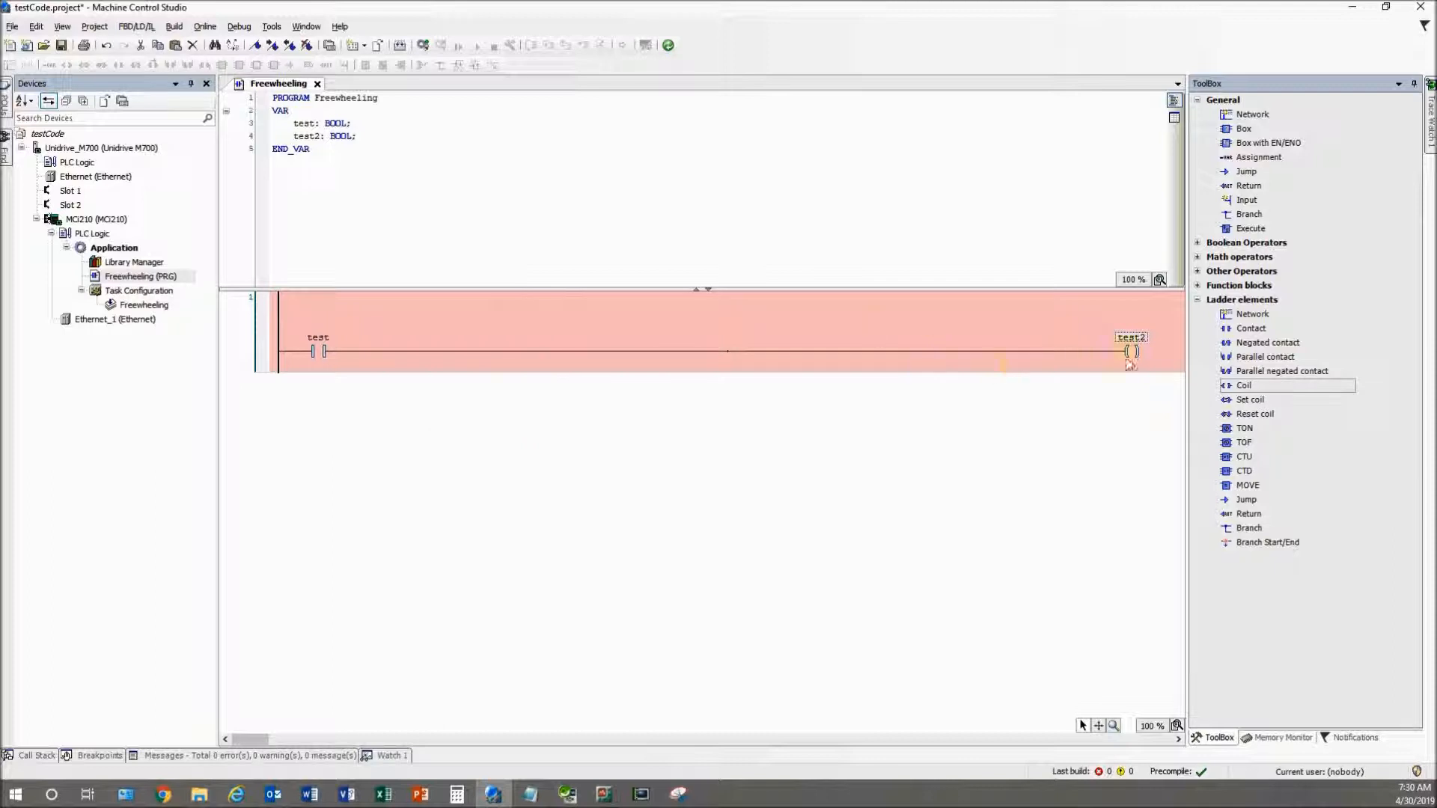
pyautogui.doubleClick(110, 262)
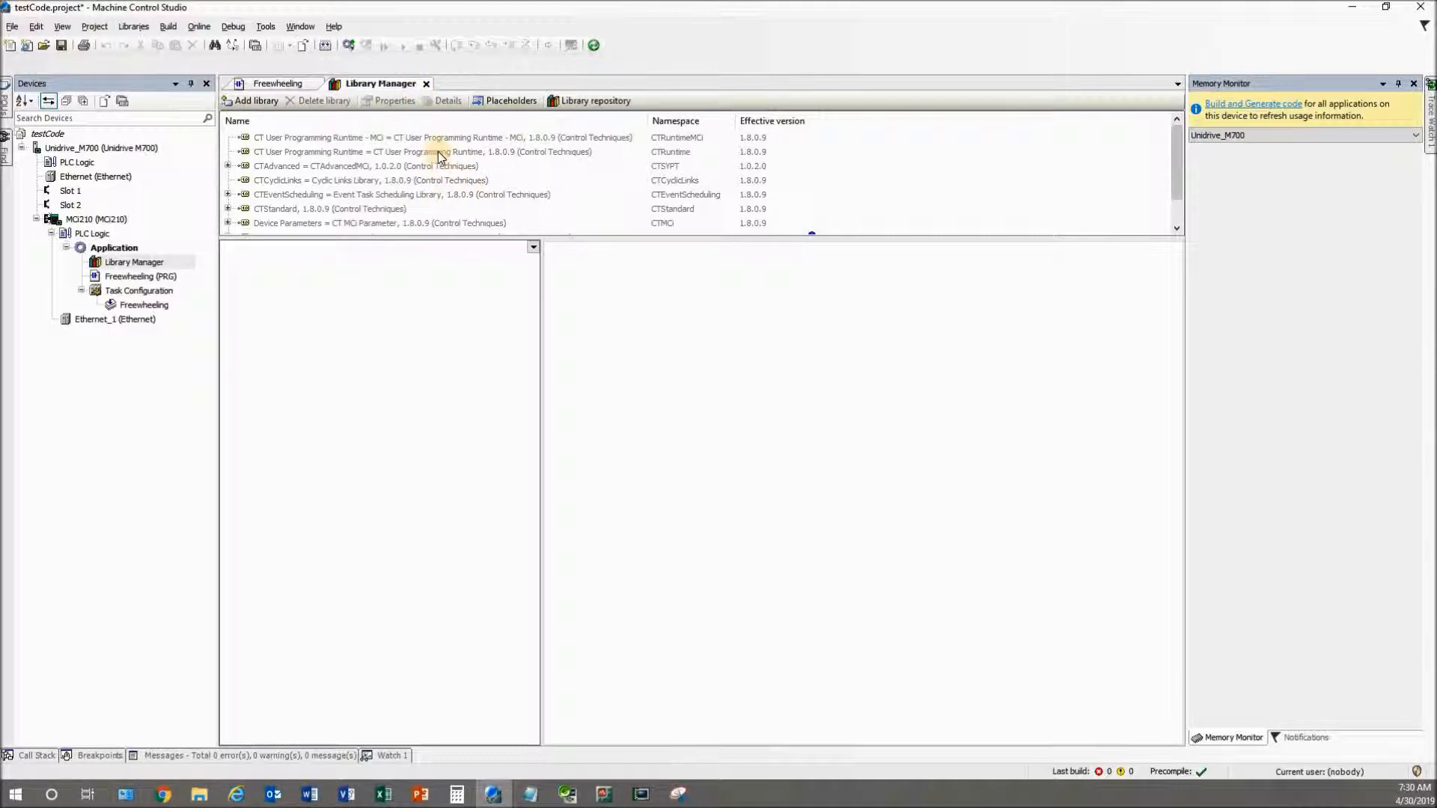
pyautogui.click(428, 83)
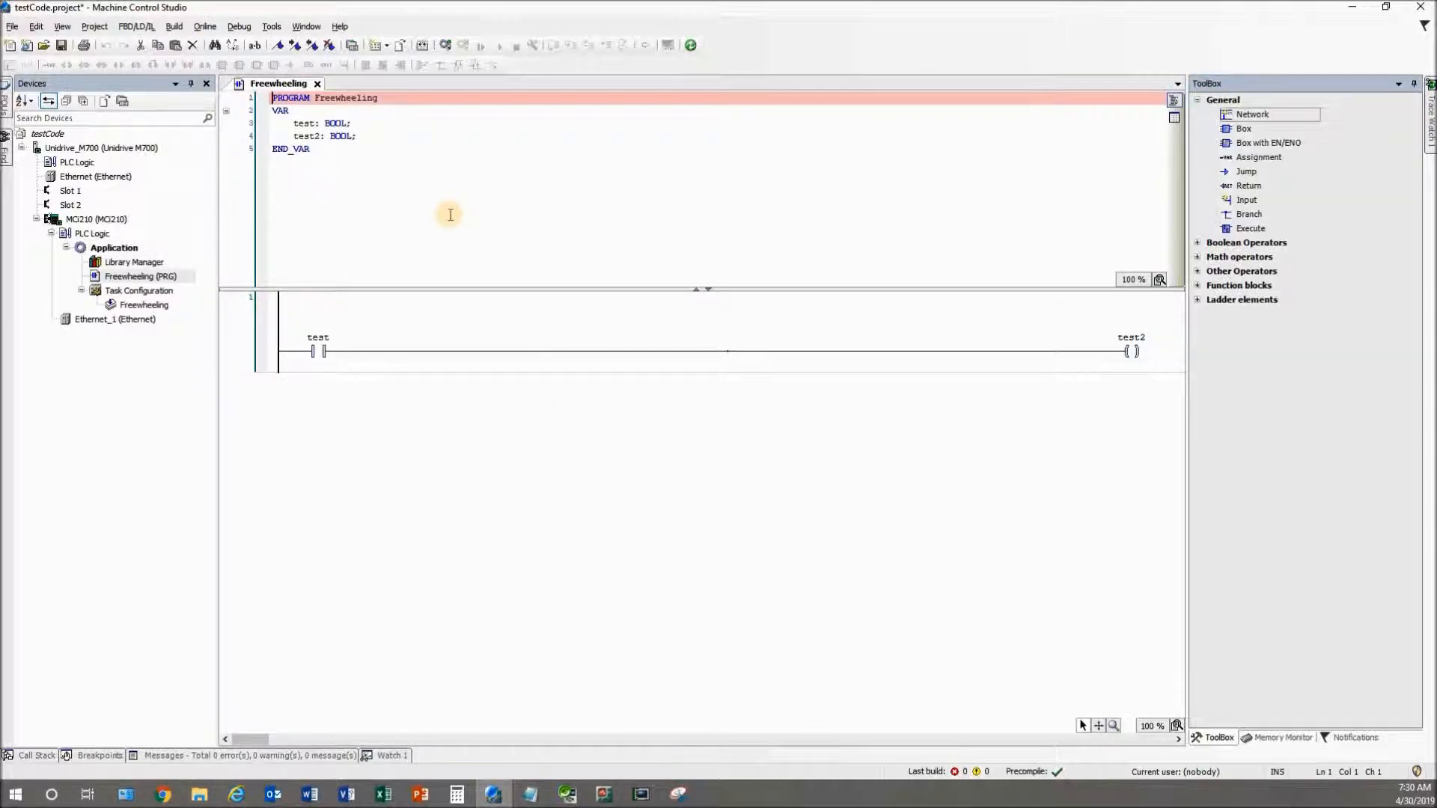
# Save the testCode project and start opening an existing project
pyautogui.click(12, 27)
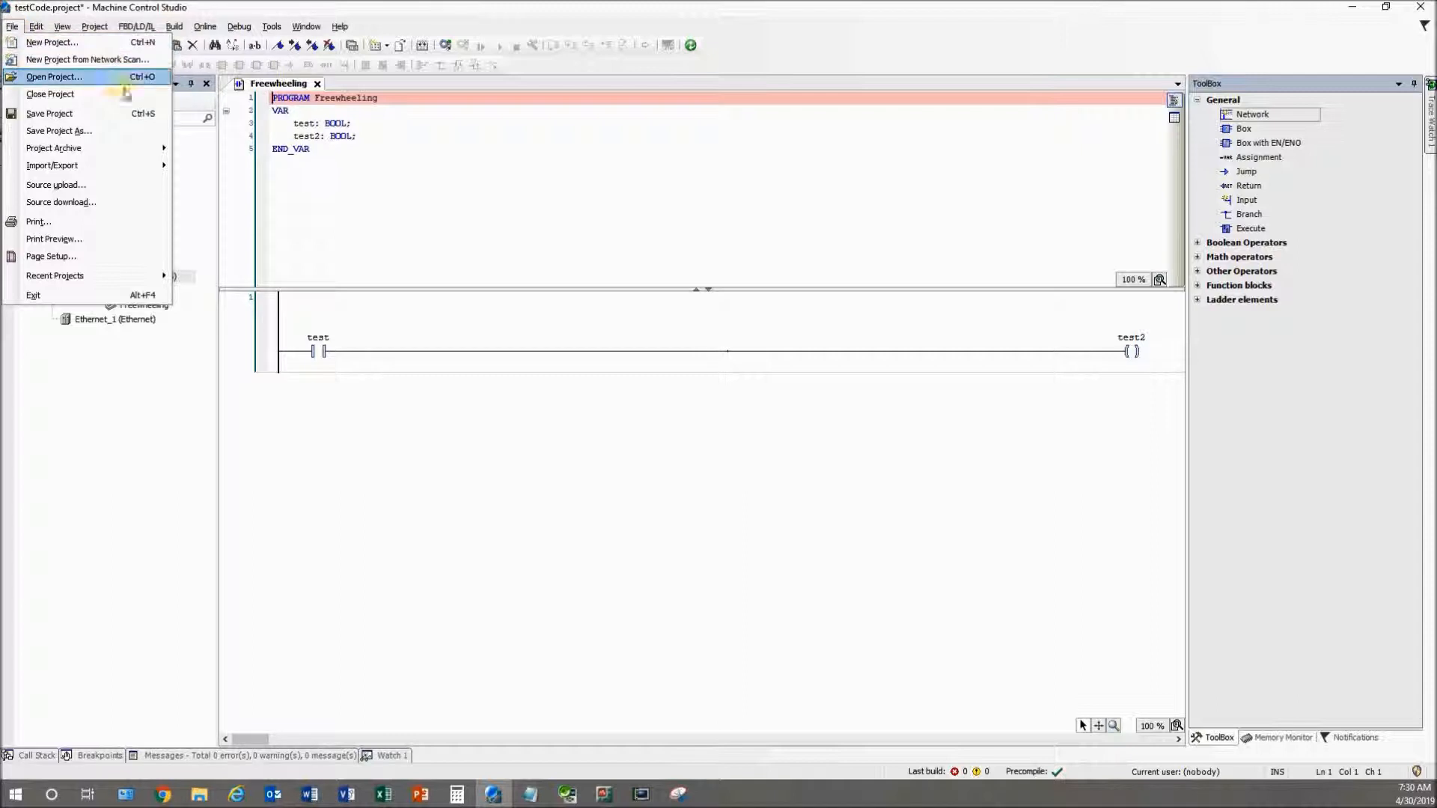
pyautogui.click(101, 113)
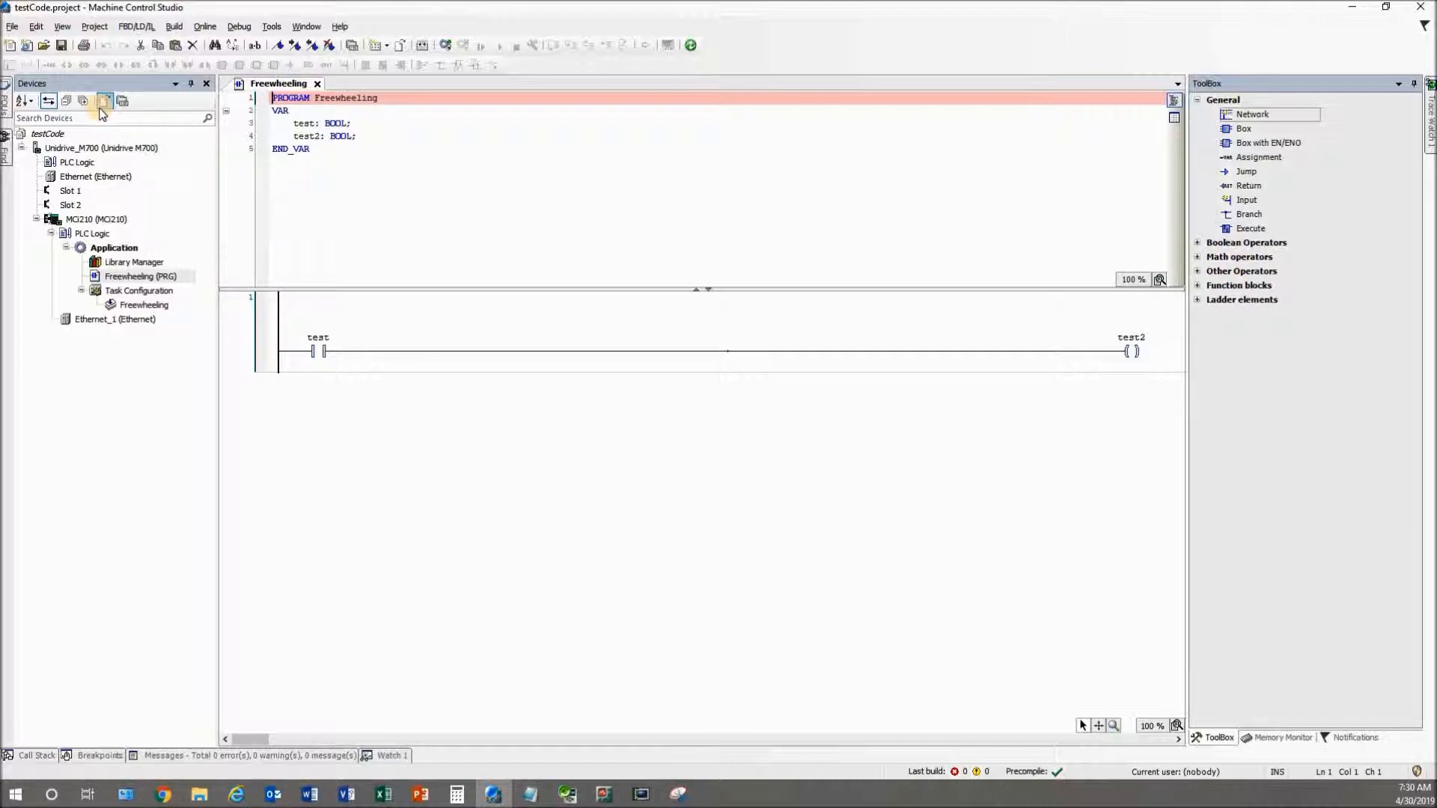
pyautogui.click(12, 27)
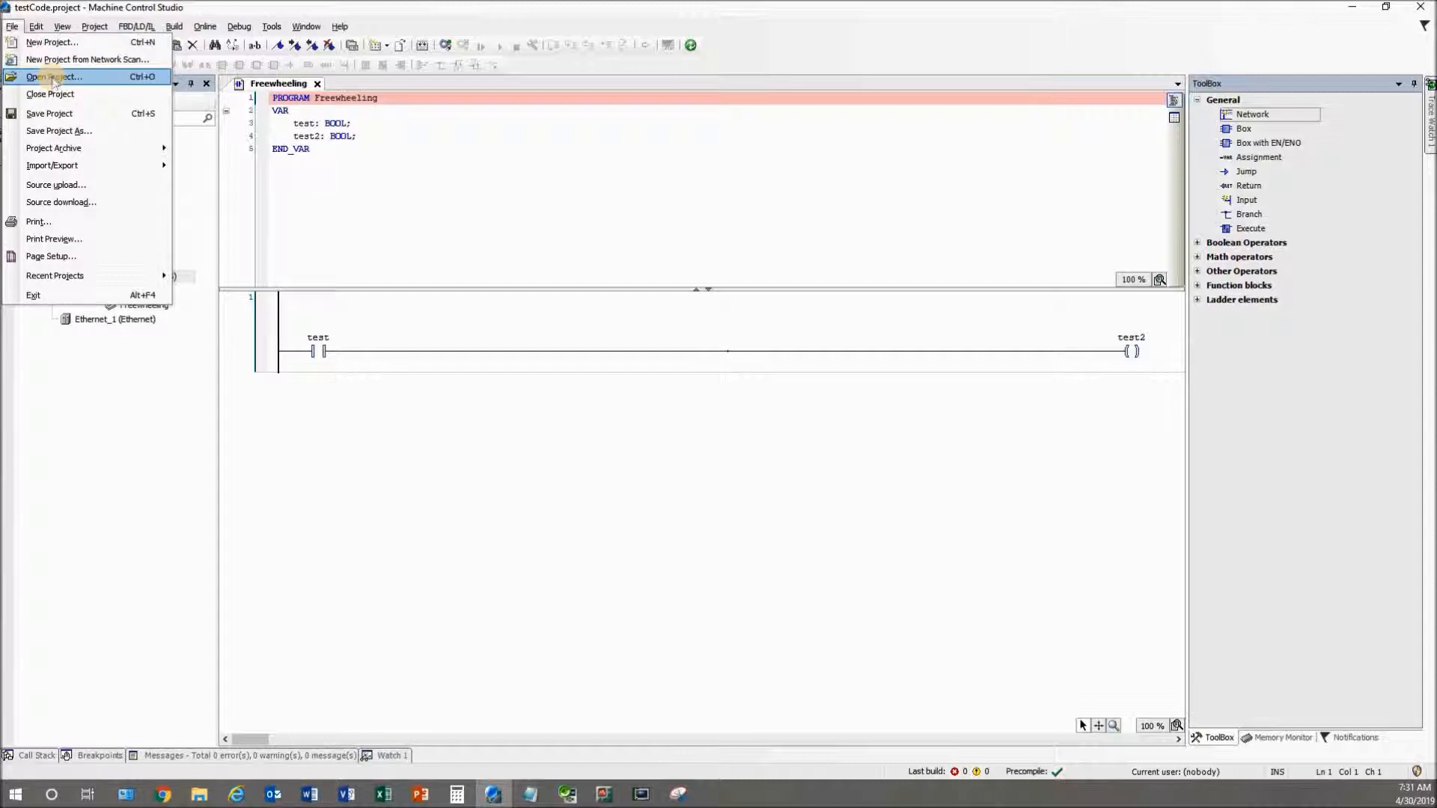
pyautogui.click(54, 78)
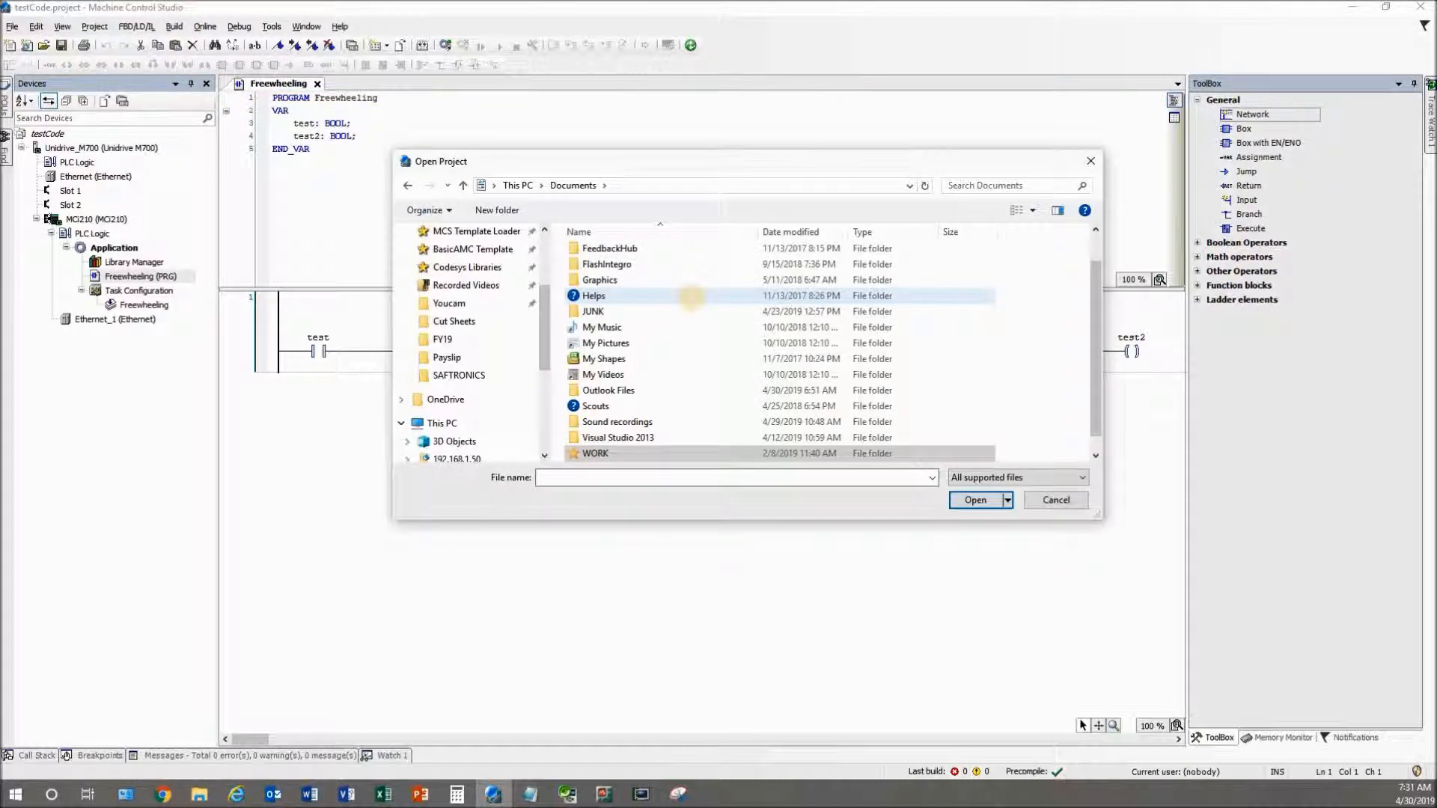
# Open testCode.project from Documents > Control Techniques > Machine Control Studio, sorted by date, and view Freewheeling
pyautogui.scroll(1, 684, 274)
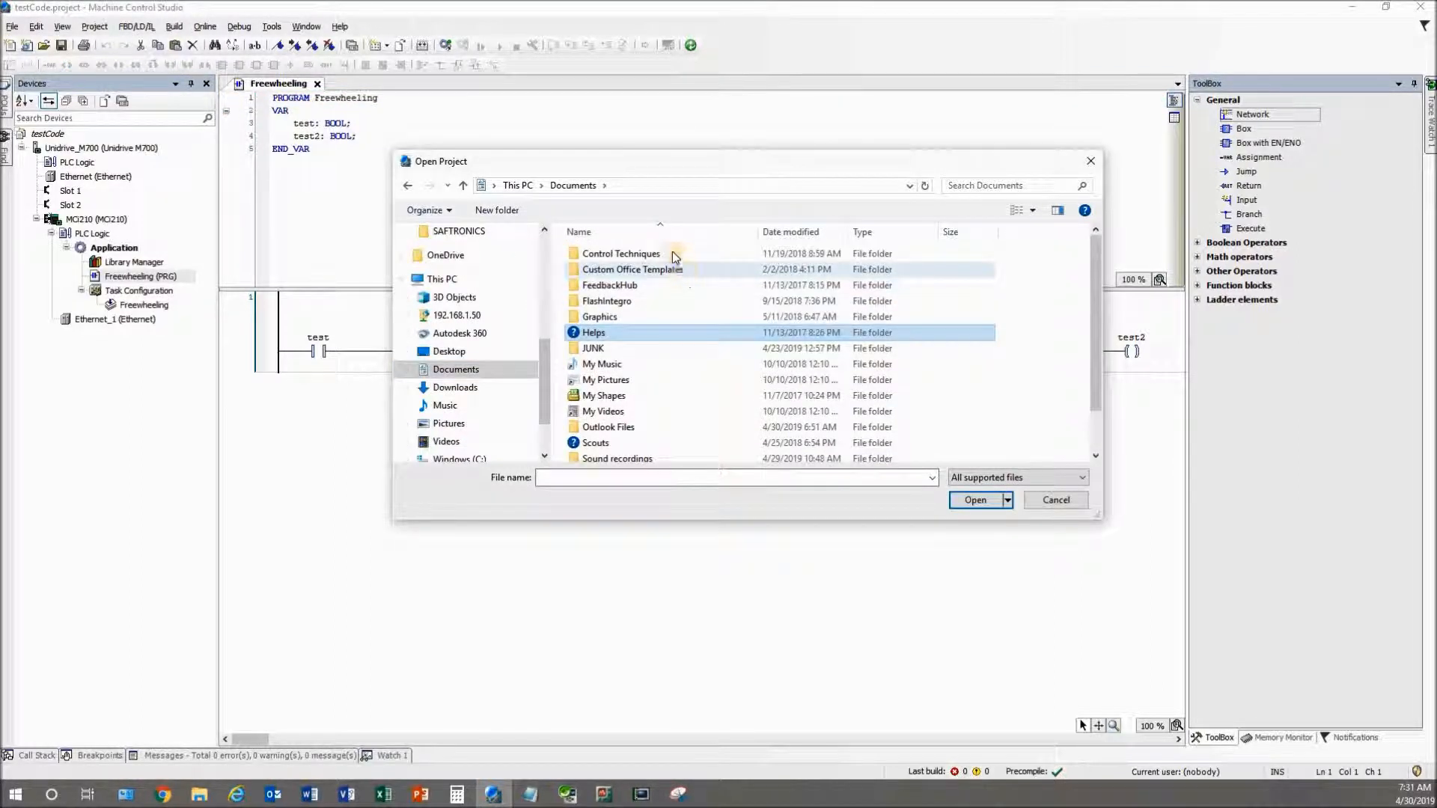
pyautogui.doubleClick(670, 252)
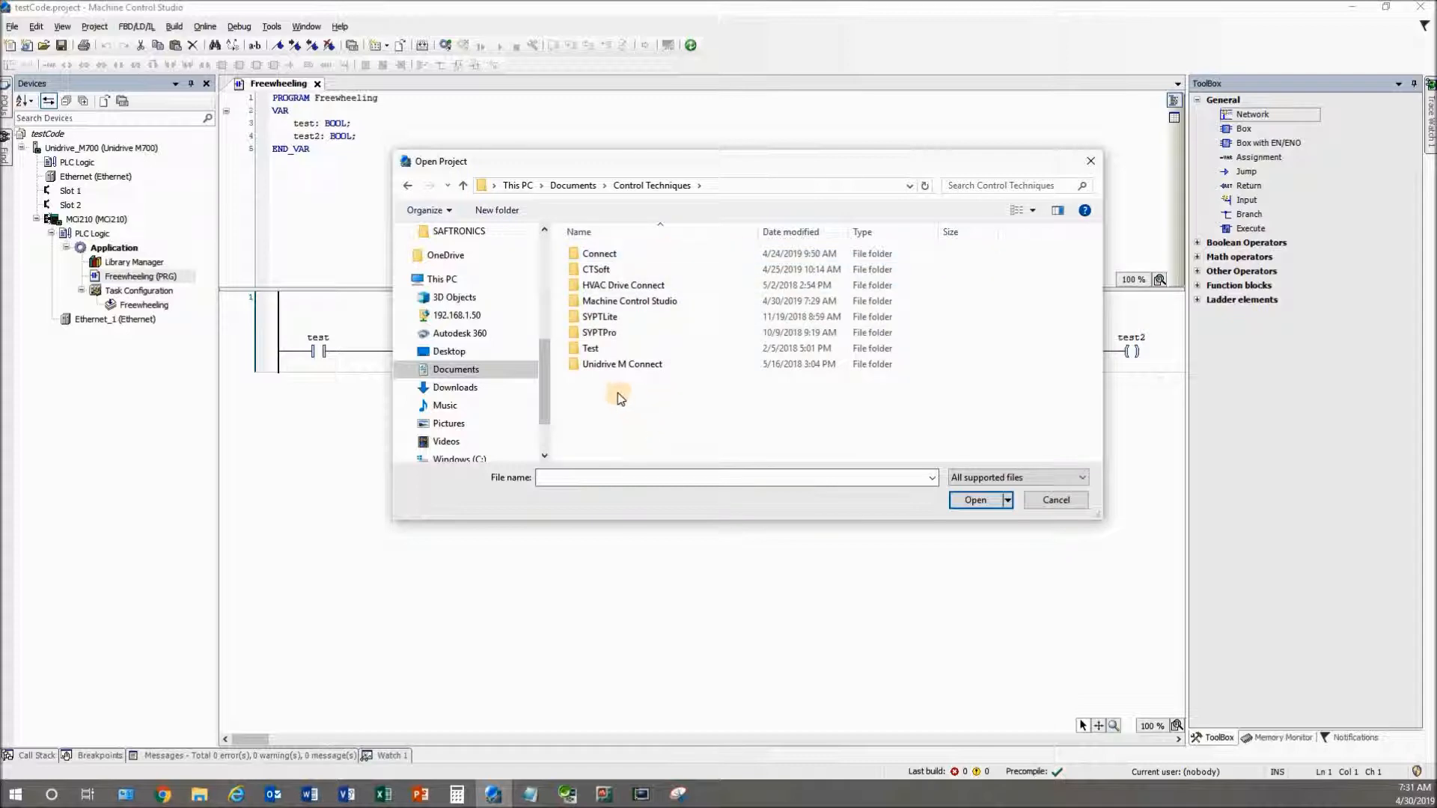
pyautogui.doubleClick(614, 303)
pyautogui.click(863, 232)
pyautogui.click(805, 233)
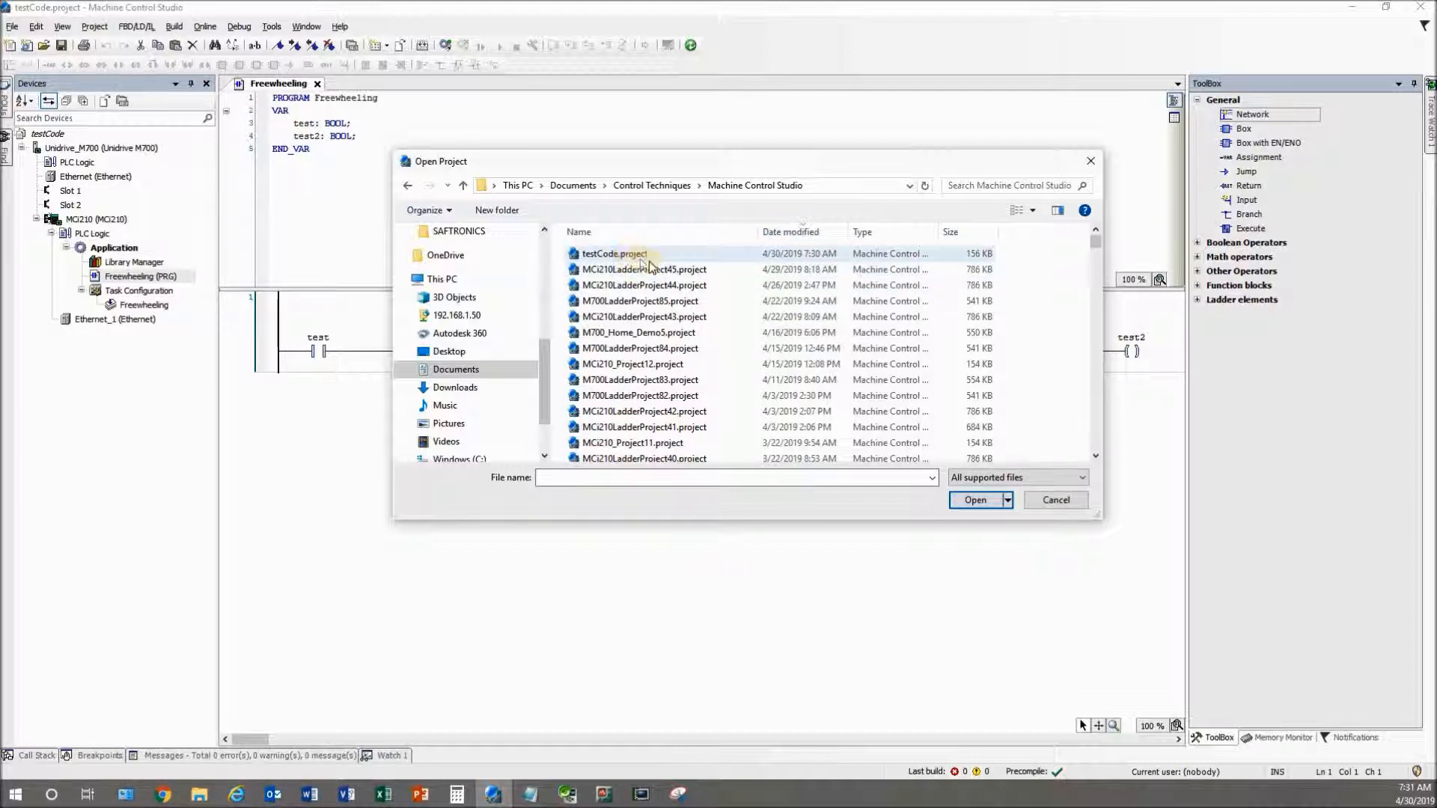
pyautogui.click(689, 260)
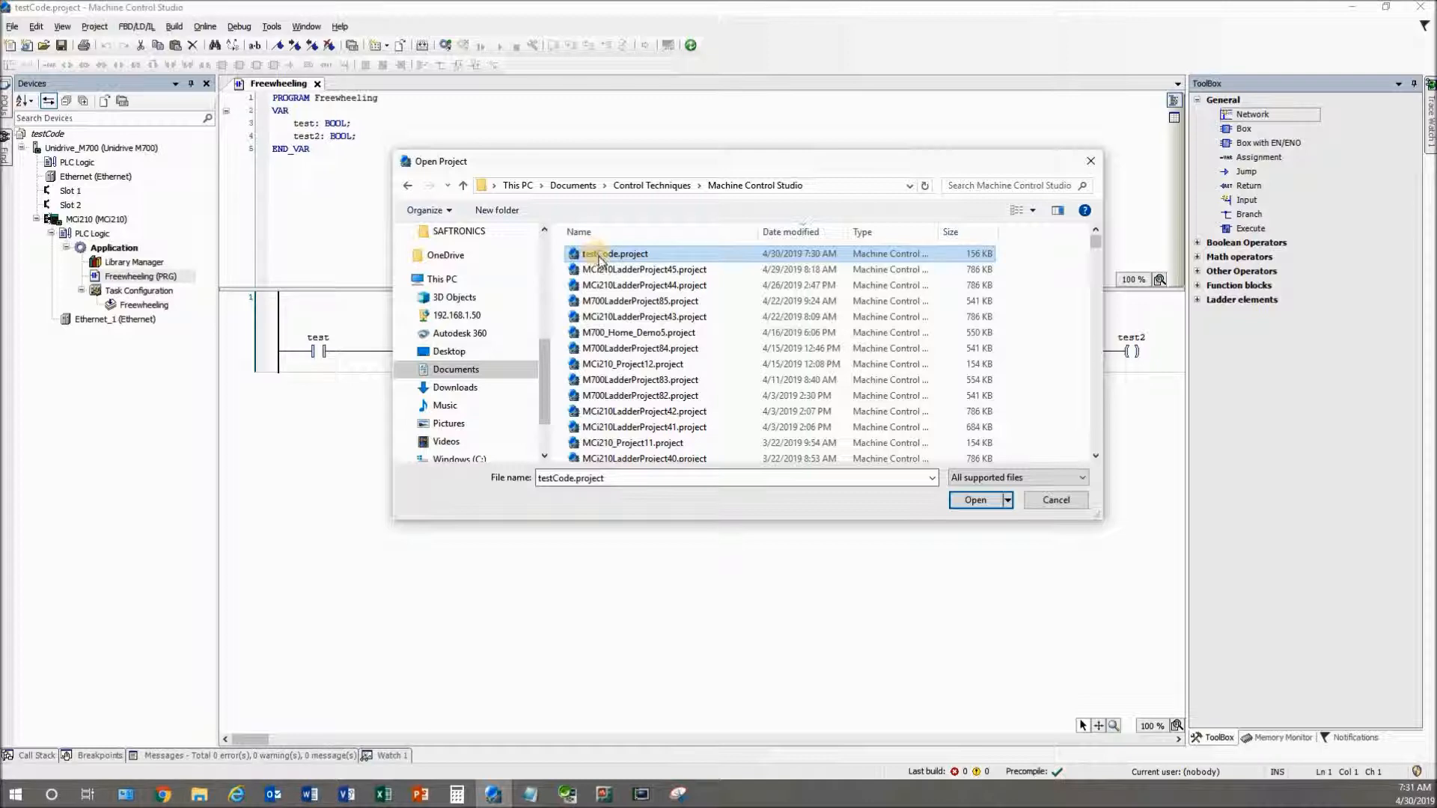
pyautogui.click(972, 497)
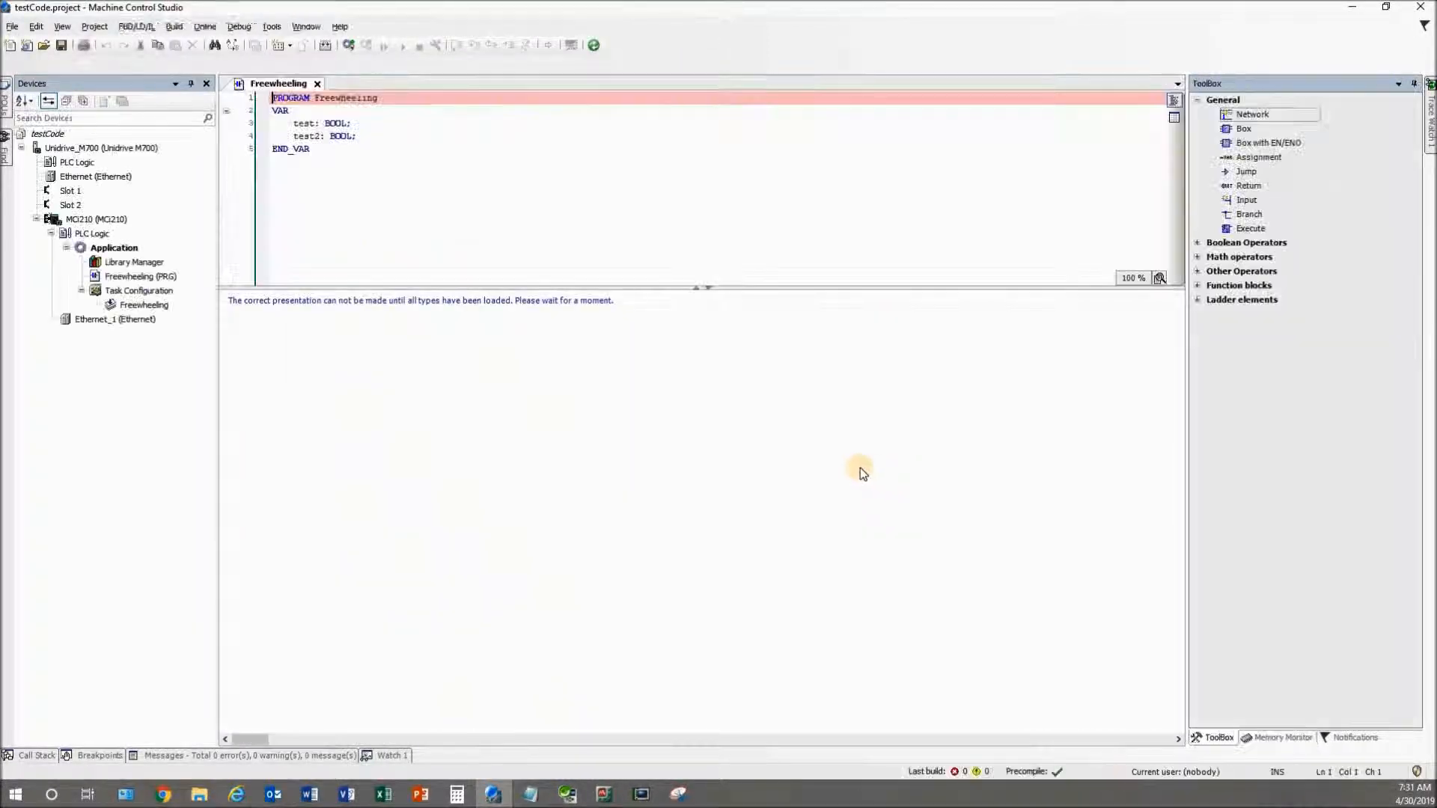
pyautogui.doubleClick(91, 277)
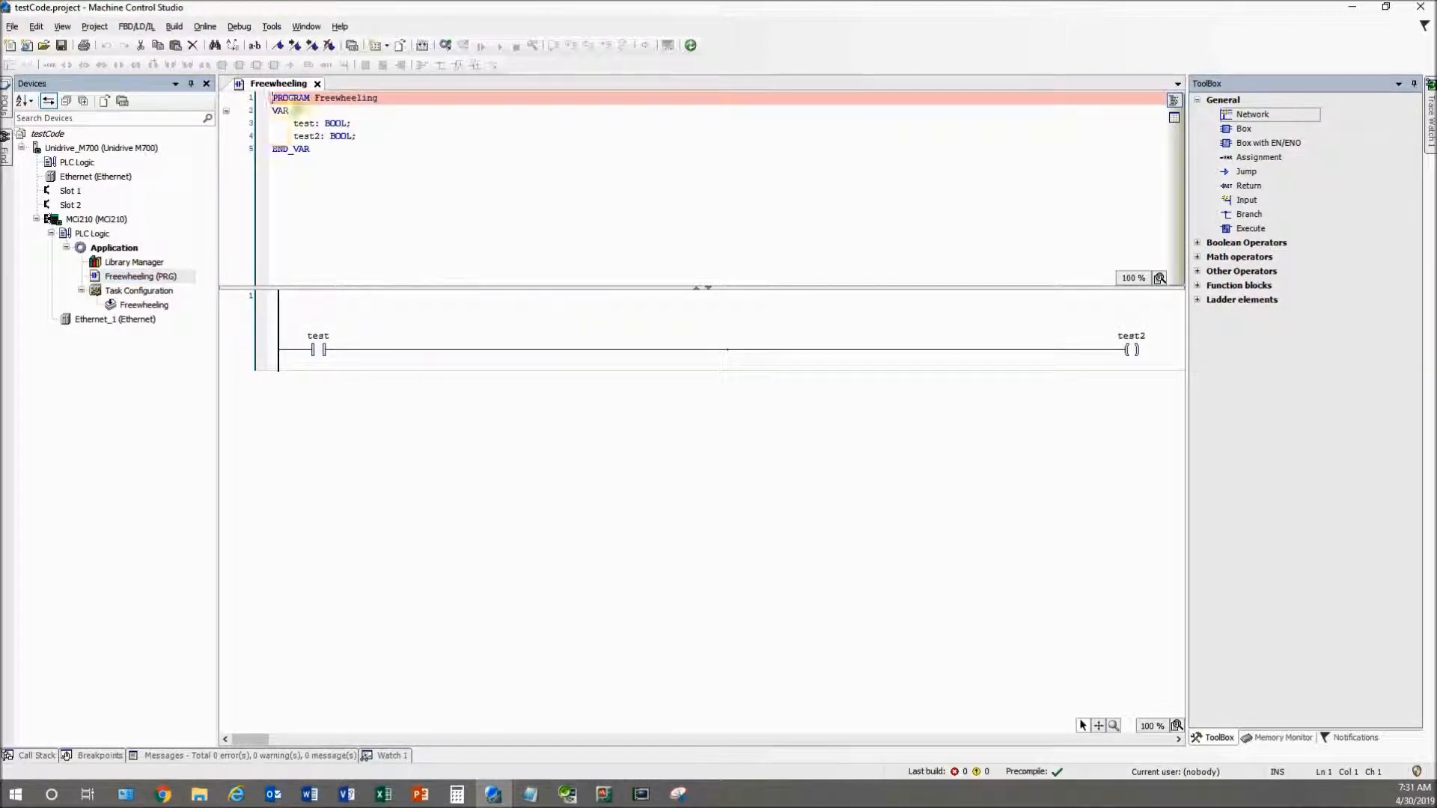
# Close the Freewheeling editor, start Save/Send Archive, and include all three SoftMotion Library Profiles
pyautogui.click(319, 85)
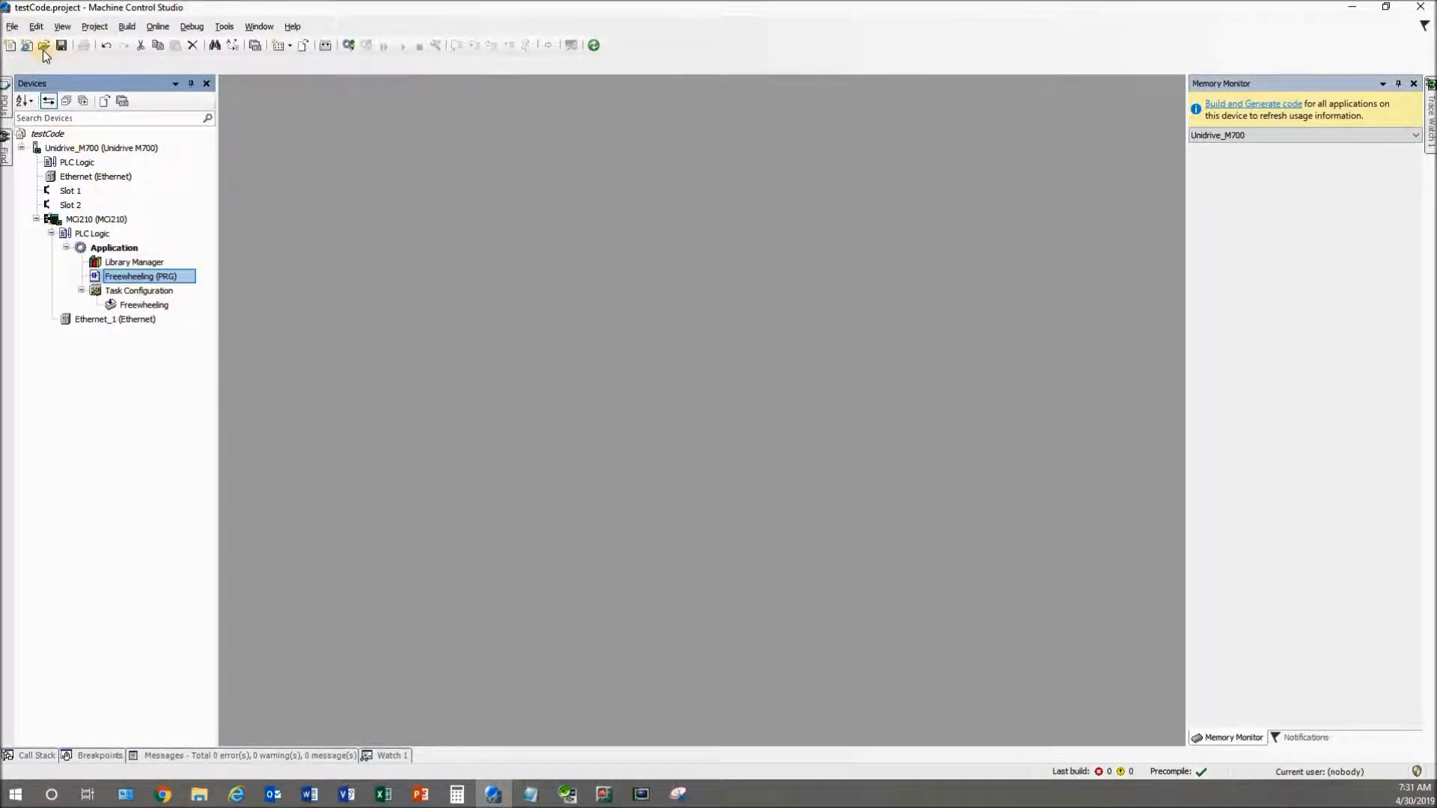
pyautogui.click(12, 26)
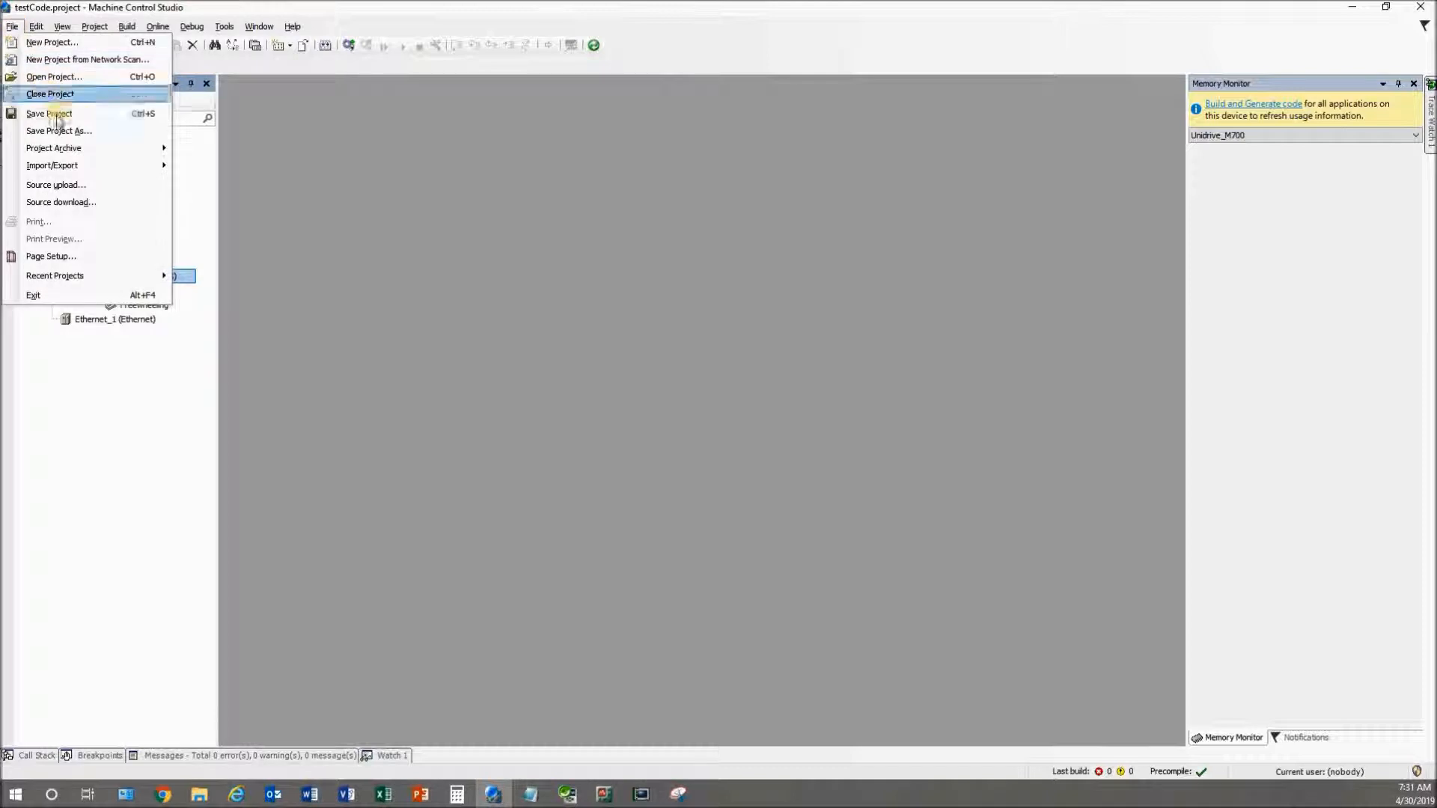
pyautogui.moveTo(90, 150)
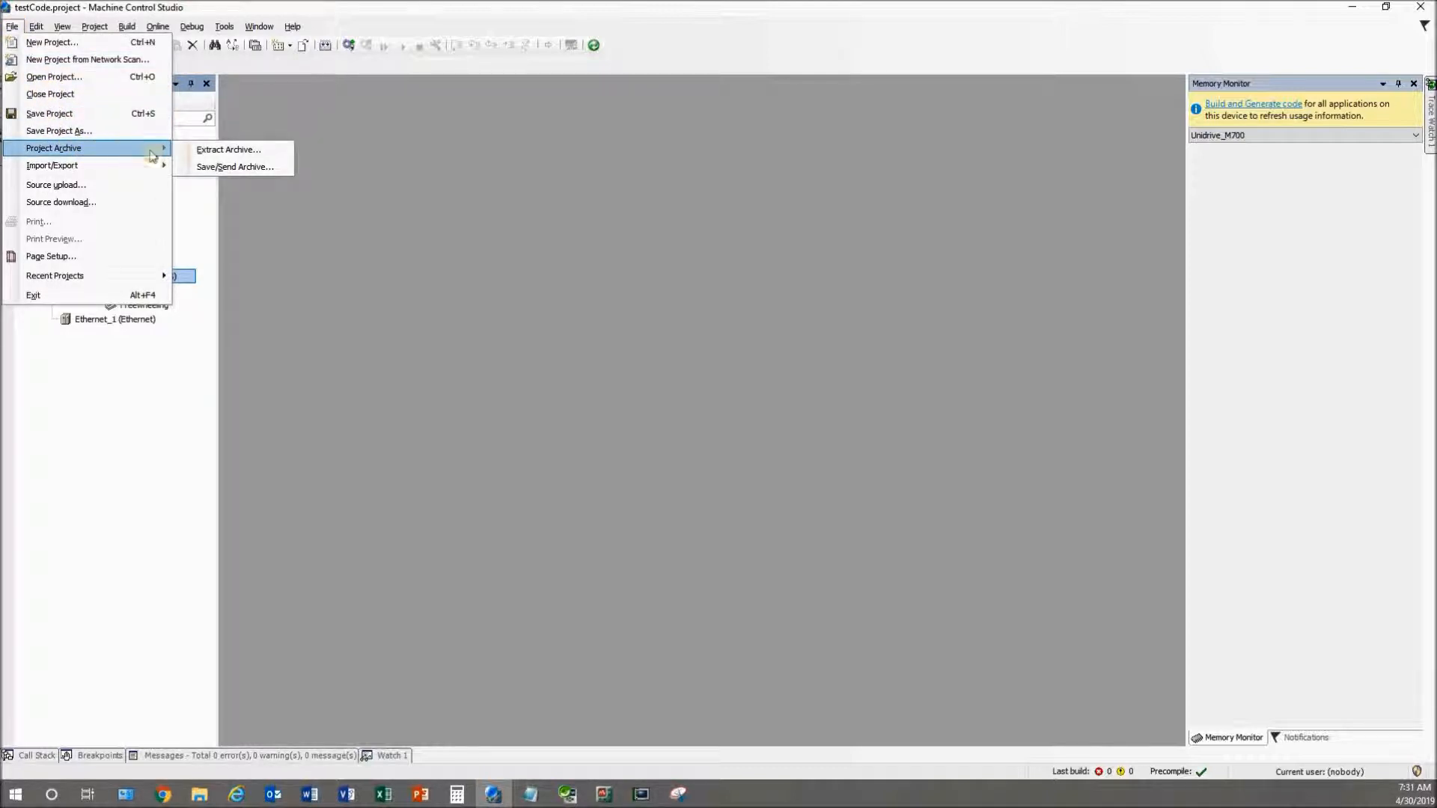
pyautogui.click(204, 167)
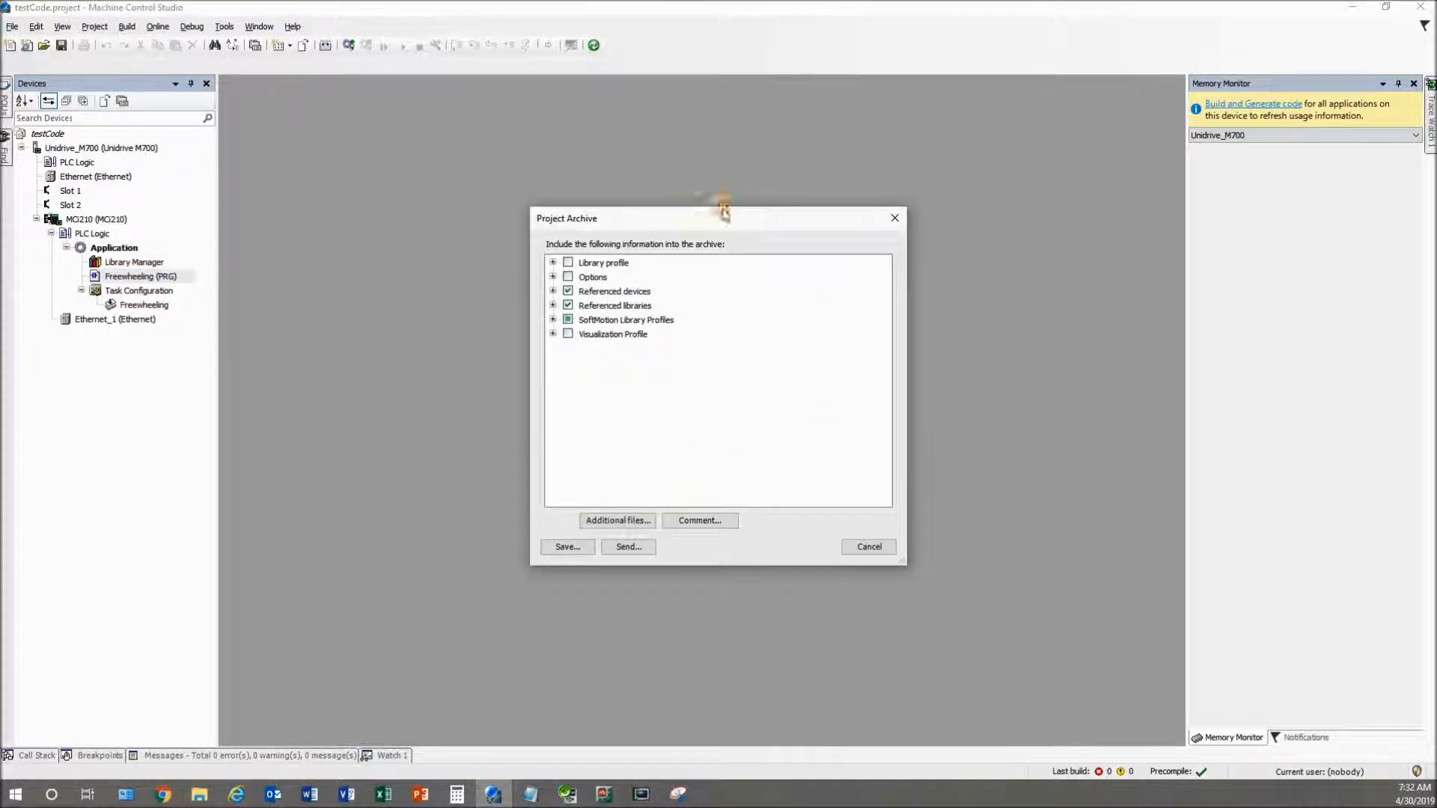
pyautogui.moveTo(752, 217); pyautogui.dragTo(602, 155)
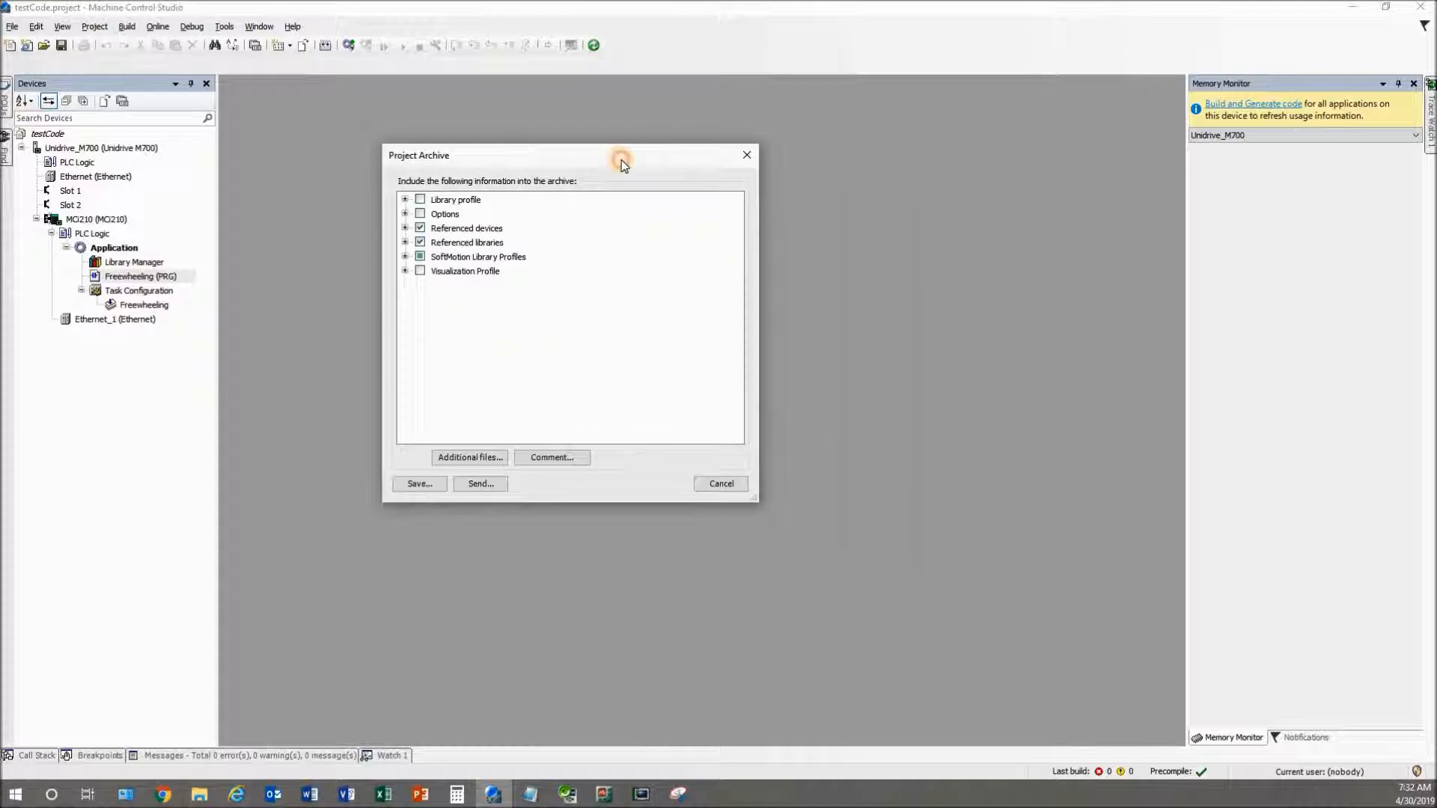
pyautogui.click(404, 243)
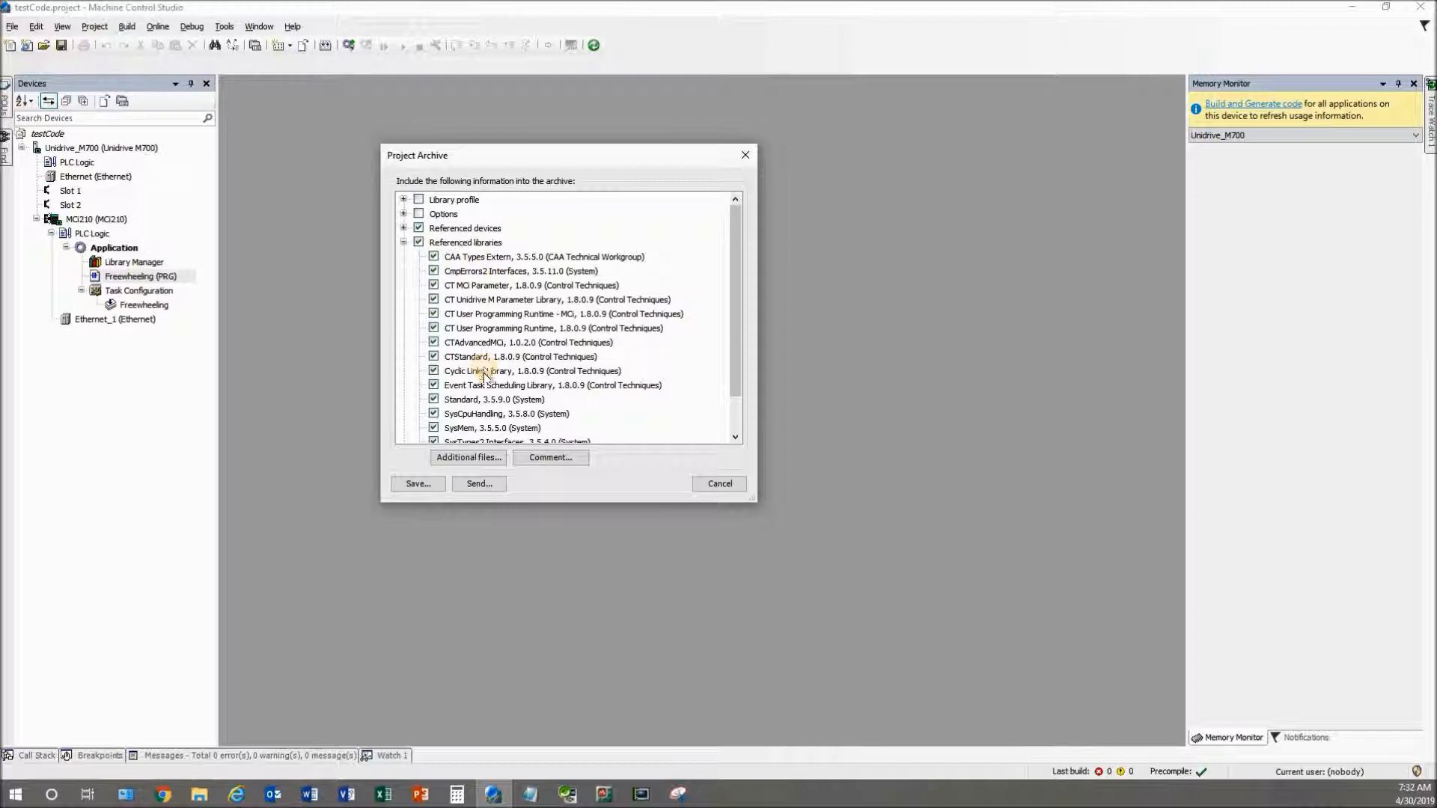
pyautogui.click(404, 242)
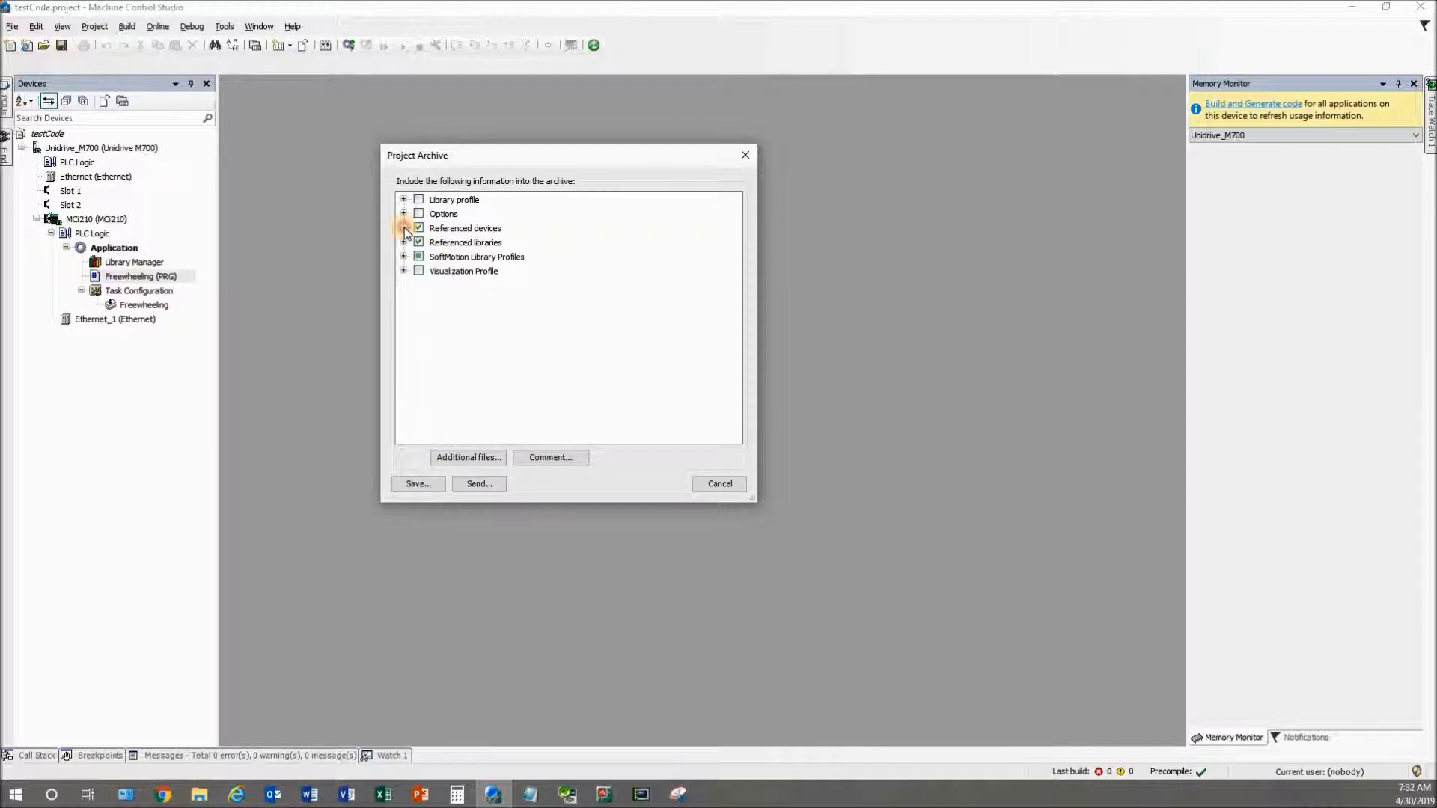
pyautogui.click(404, 227)
pyautogui.click(403, 228)
pyautogui.click(403, 257)
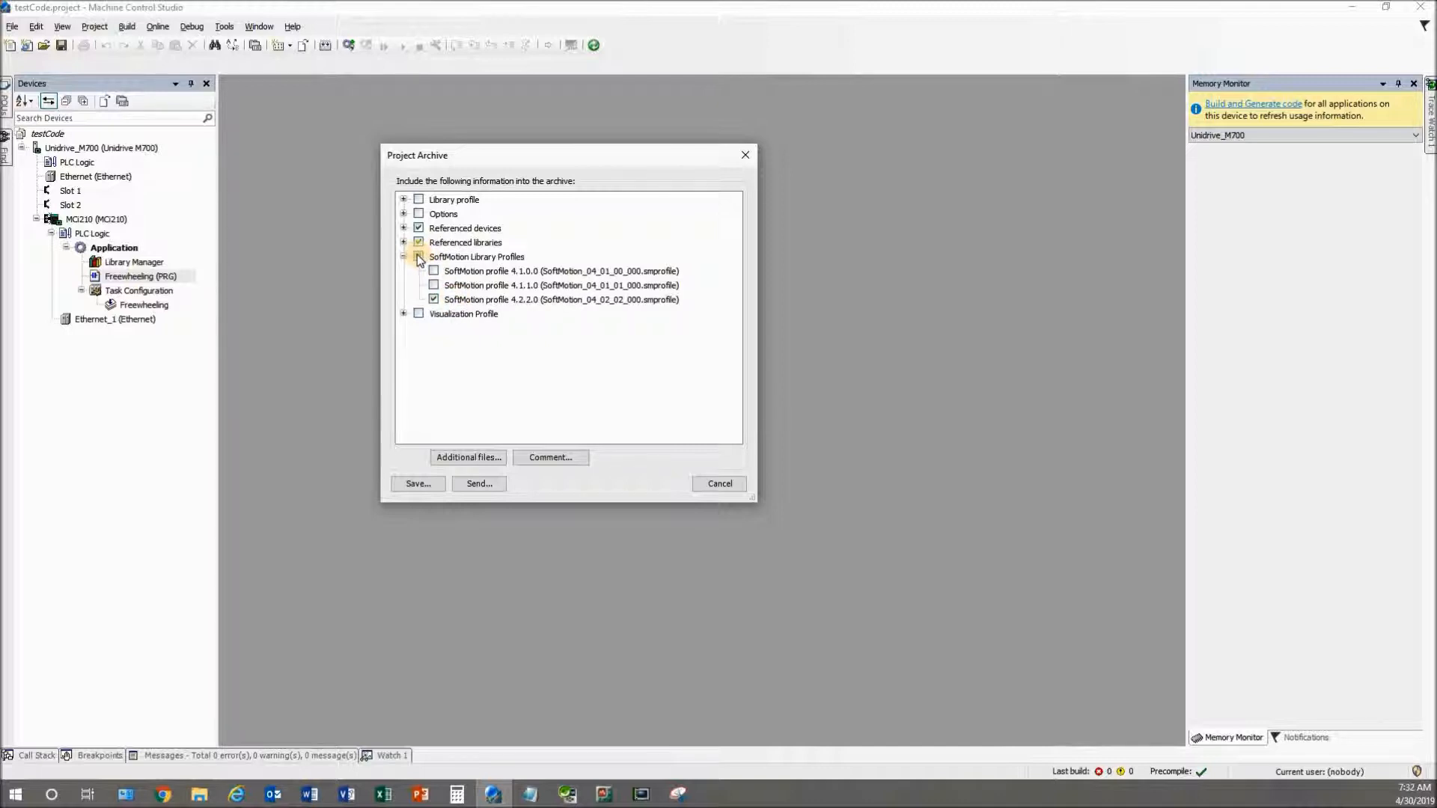
pyautogui.click(417, 255)
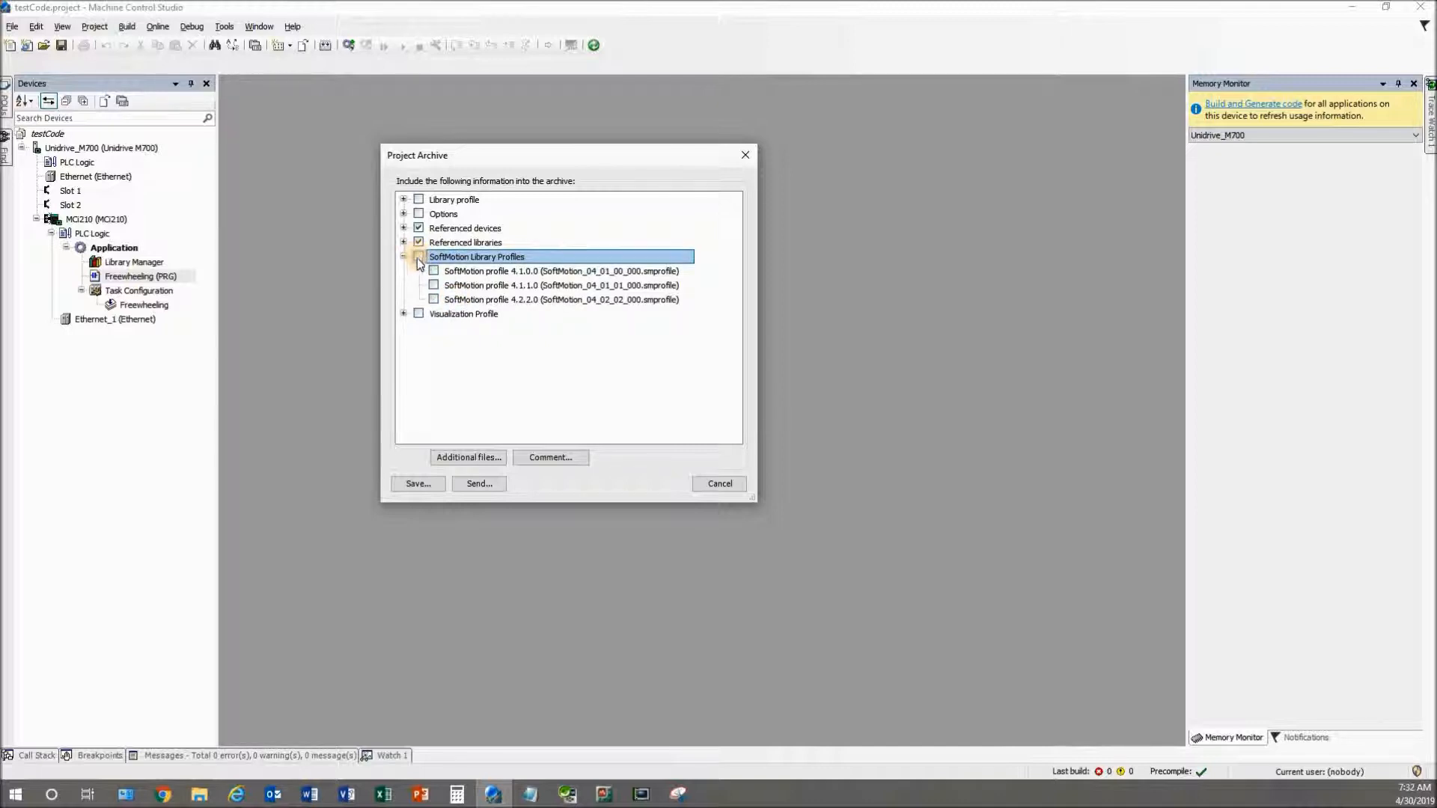
pyautogui.click(407, 257)
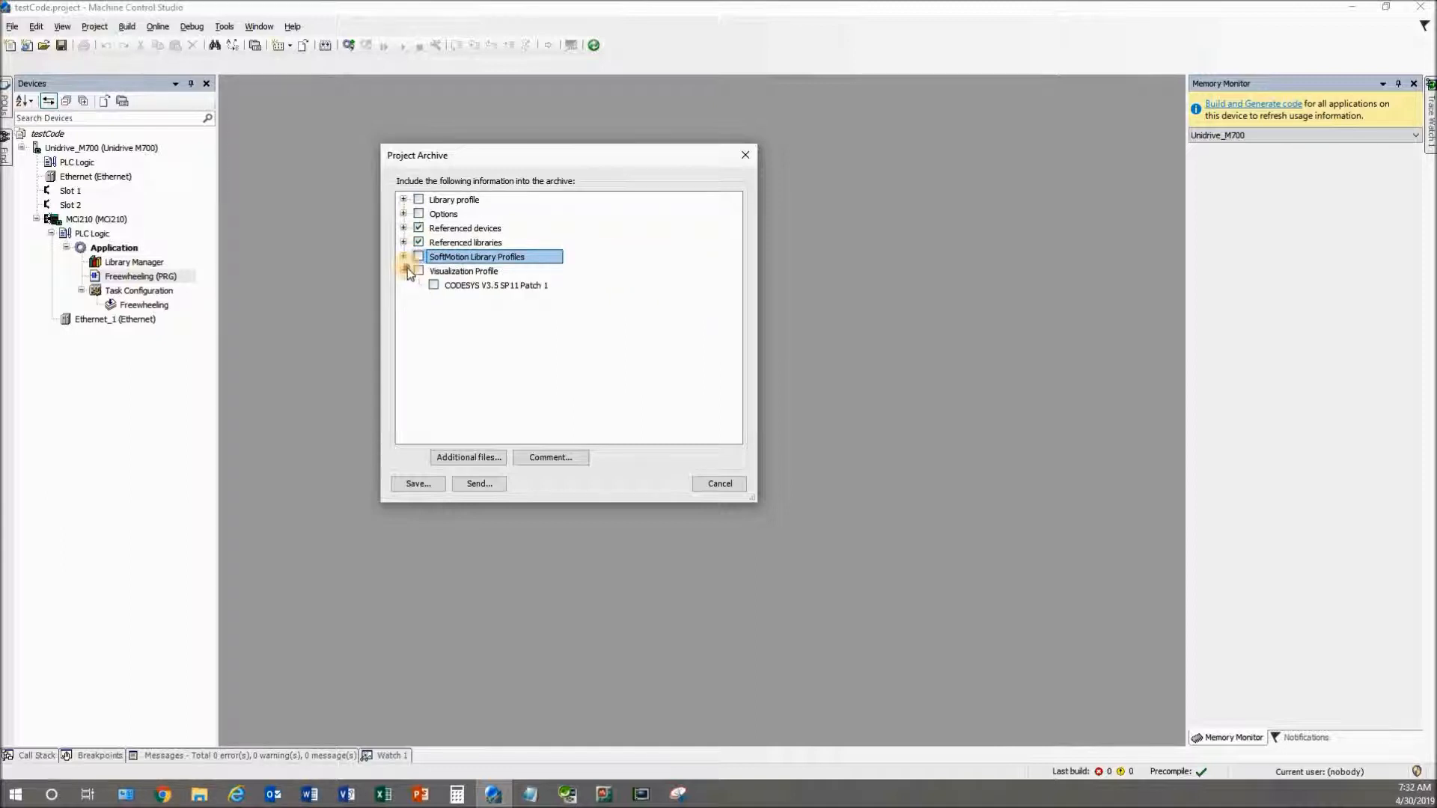
# Review the referenced libraries and save the archive as testCode.projectarchive in the Machine Control Studio folder
pyautogui.click(404, 271)
pyautogui.click(404, 271)
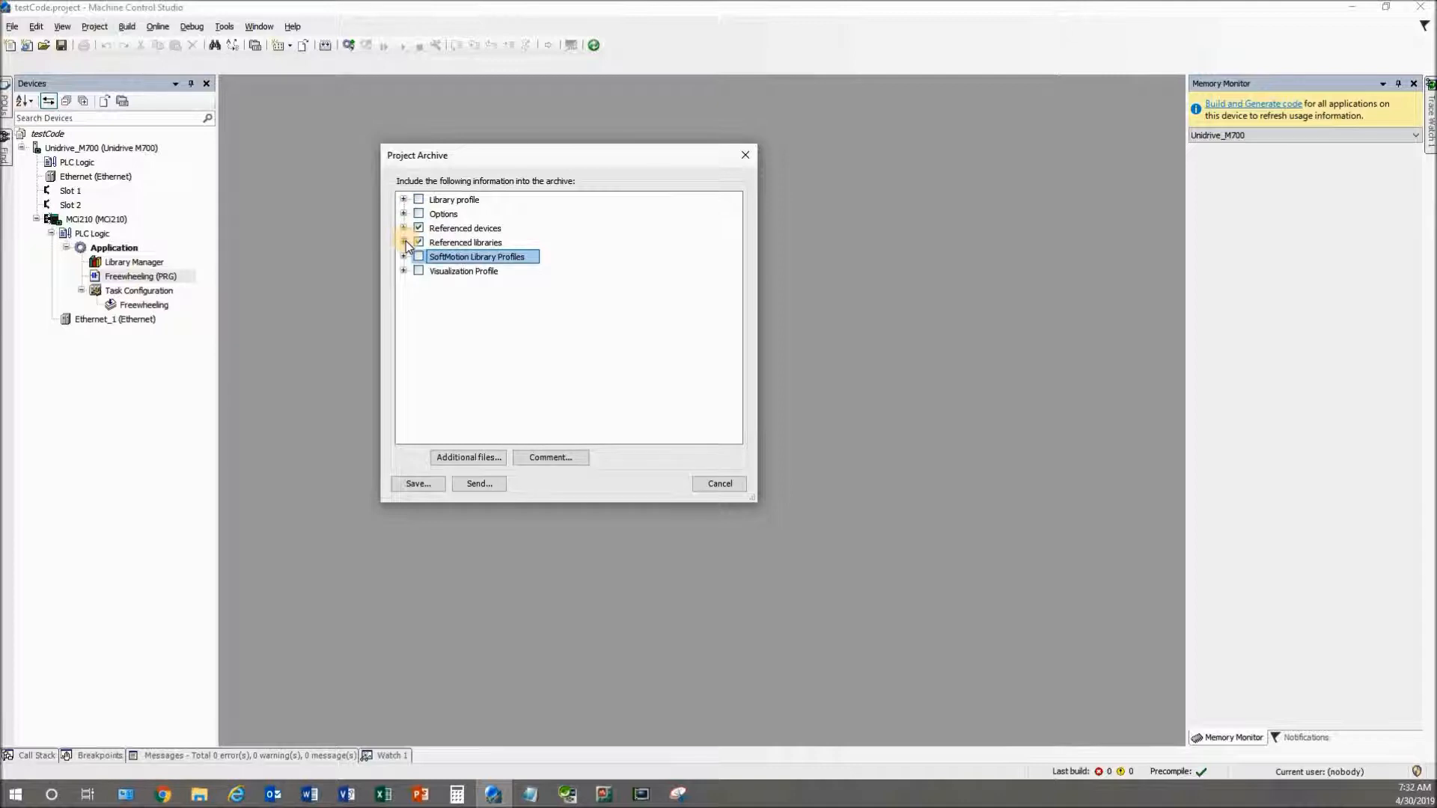
pyautogui.click(404, 242)
pyautogui.scroll(-1, 545, 320)
pyautogui.scroll(1, 543, 321)
pyautogui.click(404, 242)
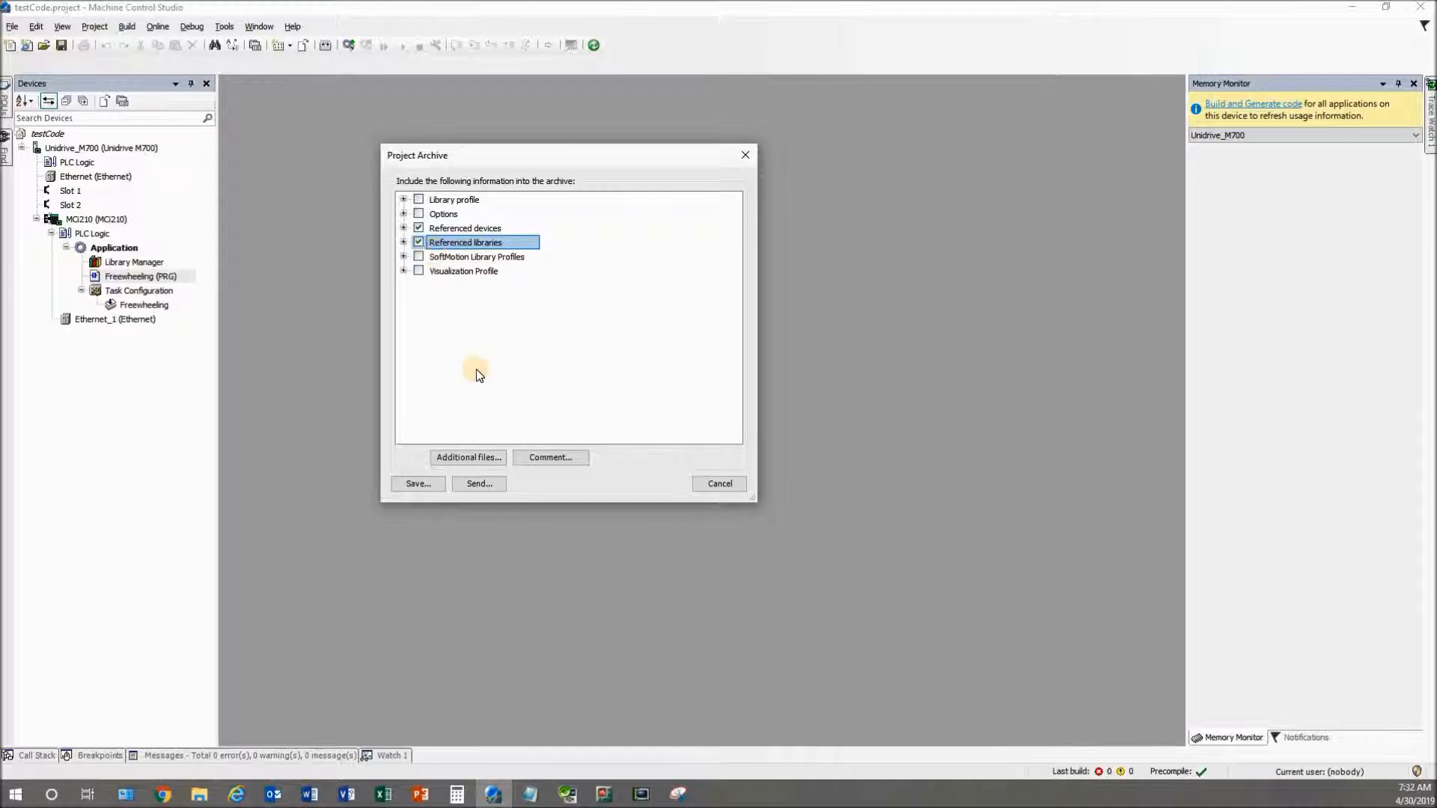
pyautogui.click(435, 485)
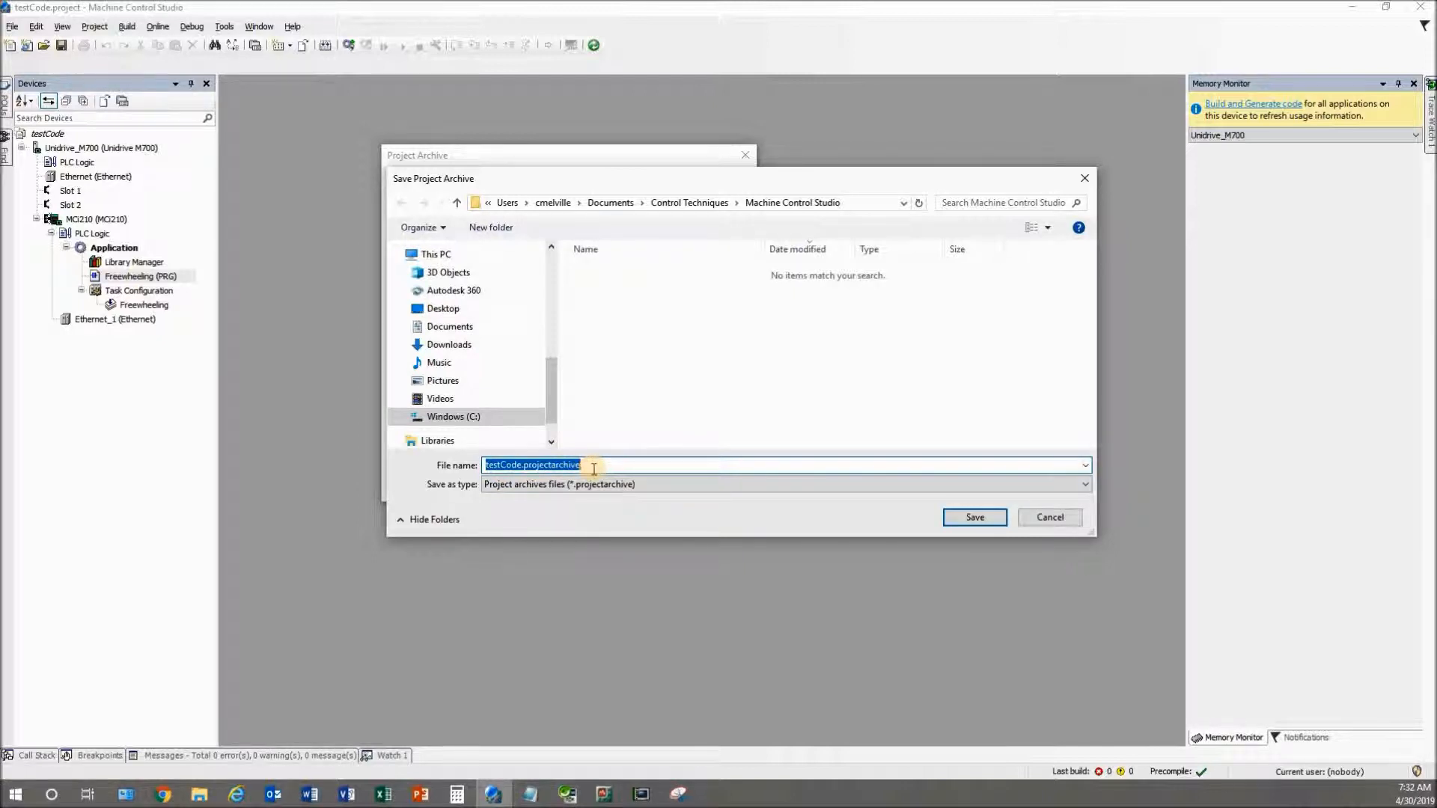
pyautogui.click(861, 204)
pyautogui.hotkey('ctrl', 'c')
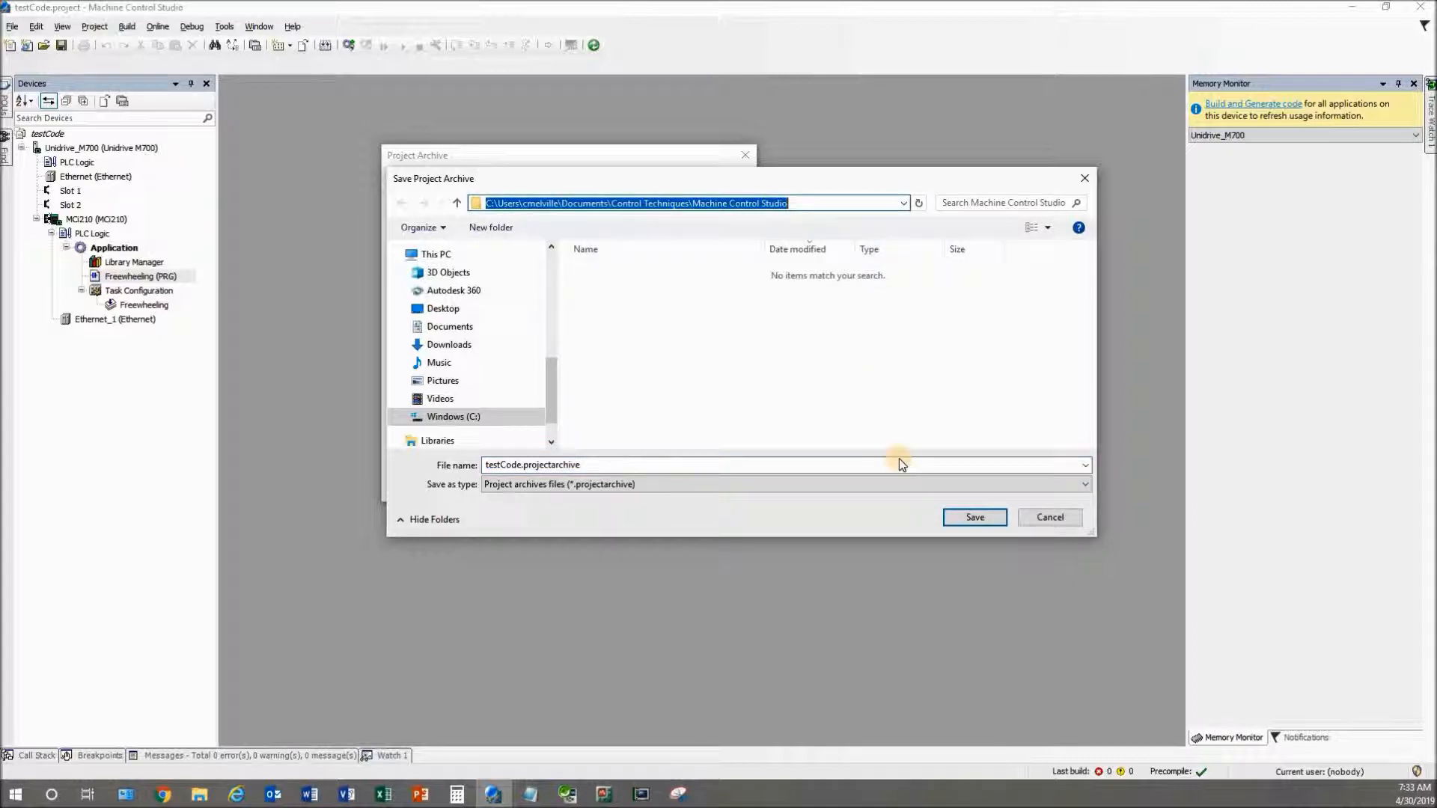
pyautogui.click(967, 518)
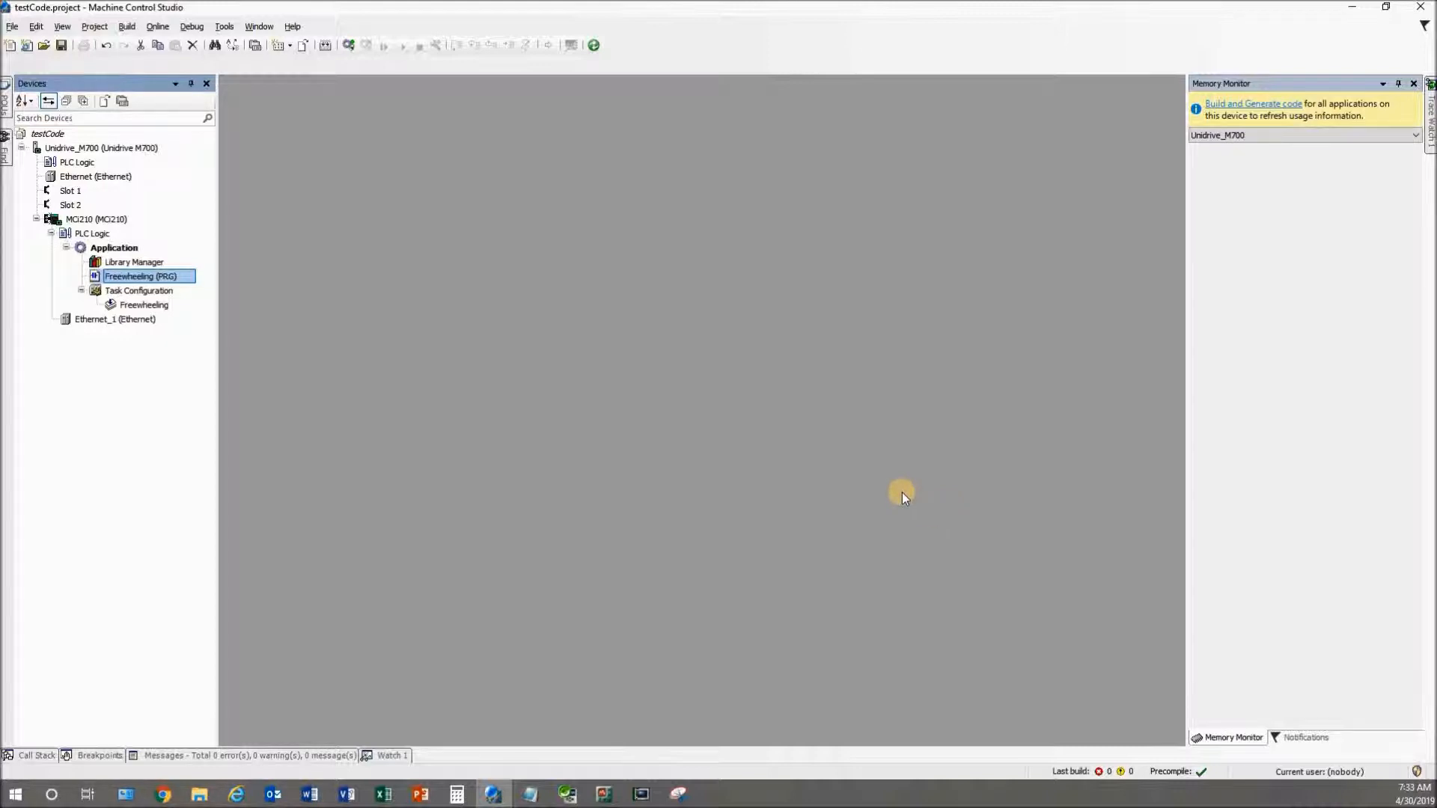
# Open File Explorer at the pasted Machine Control Studio folder path and select testCode.projectarchive
pyautogui.press('super+e')
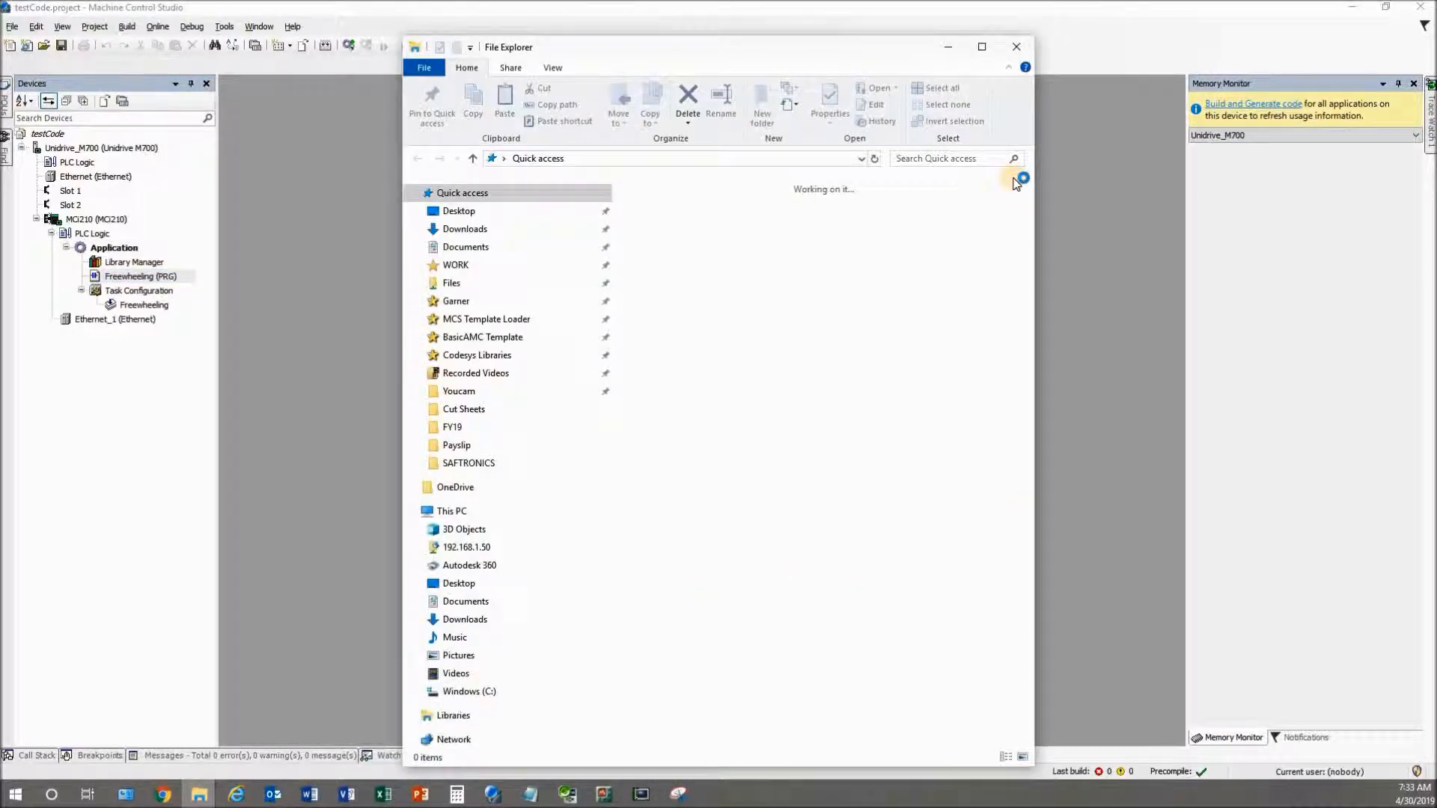
pyautogui.click(769, 162)
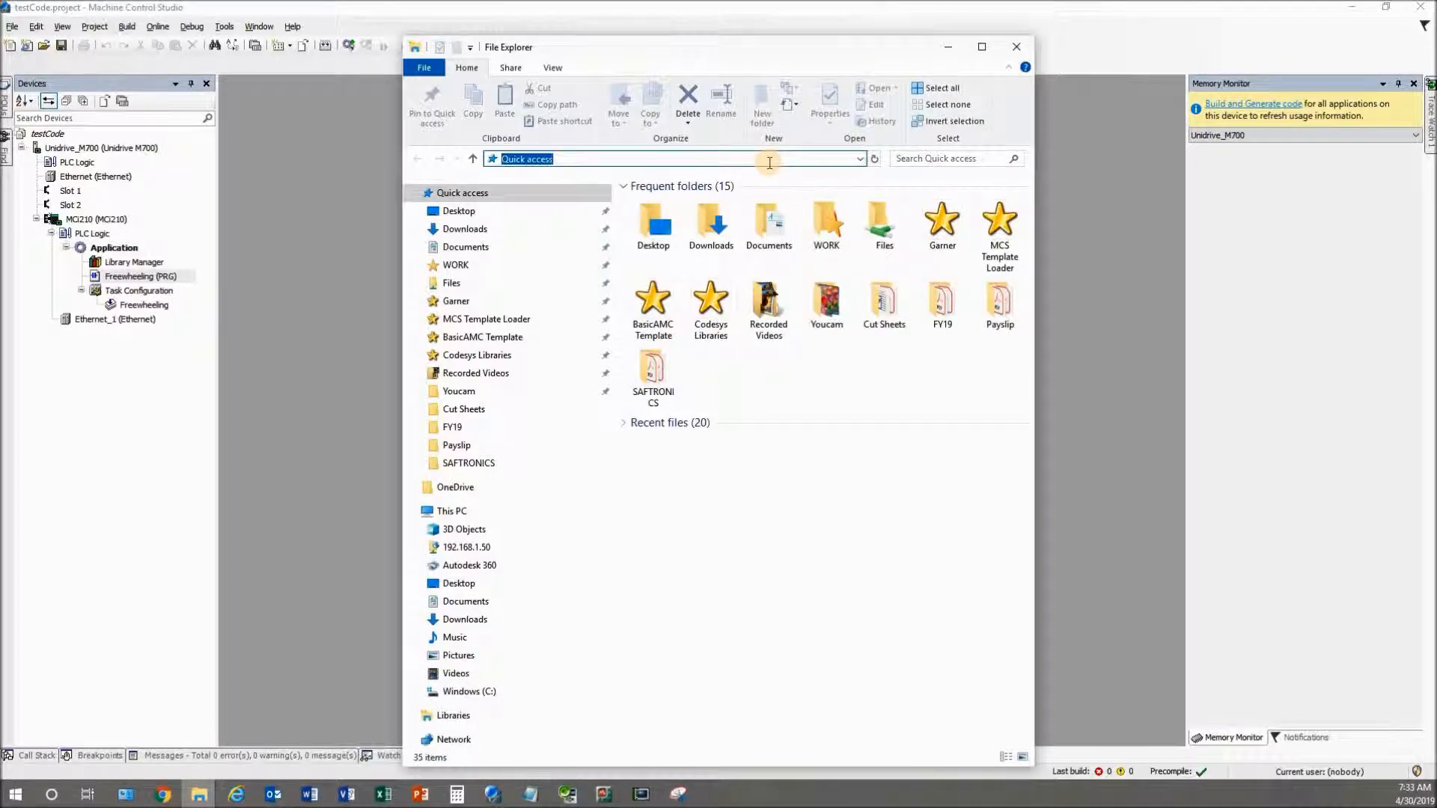
pyautogui.hotkey('ctrl', 'v')
pyautogui.hotkey('ctrl', 'a')
pyautogui.press('Return')
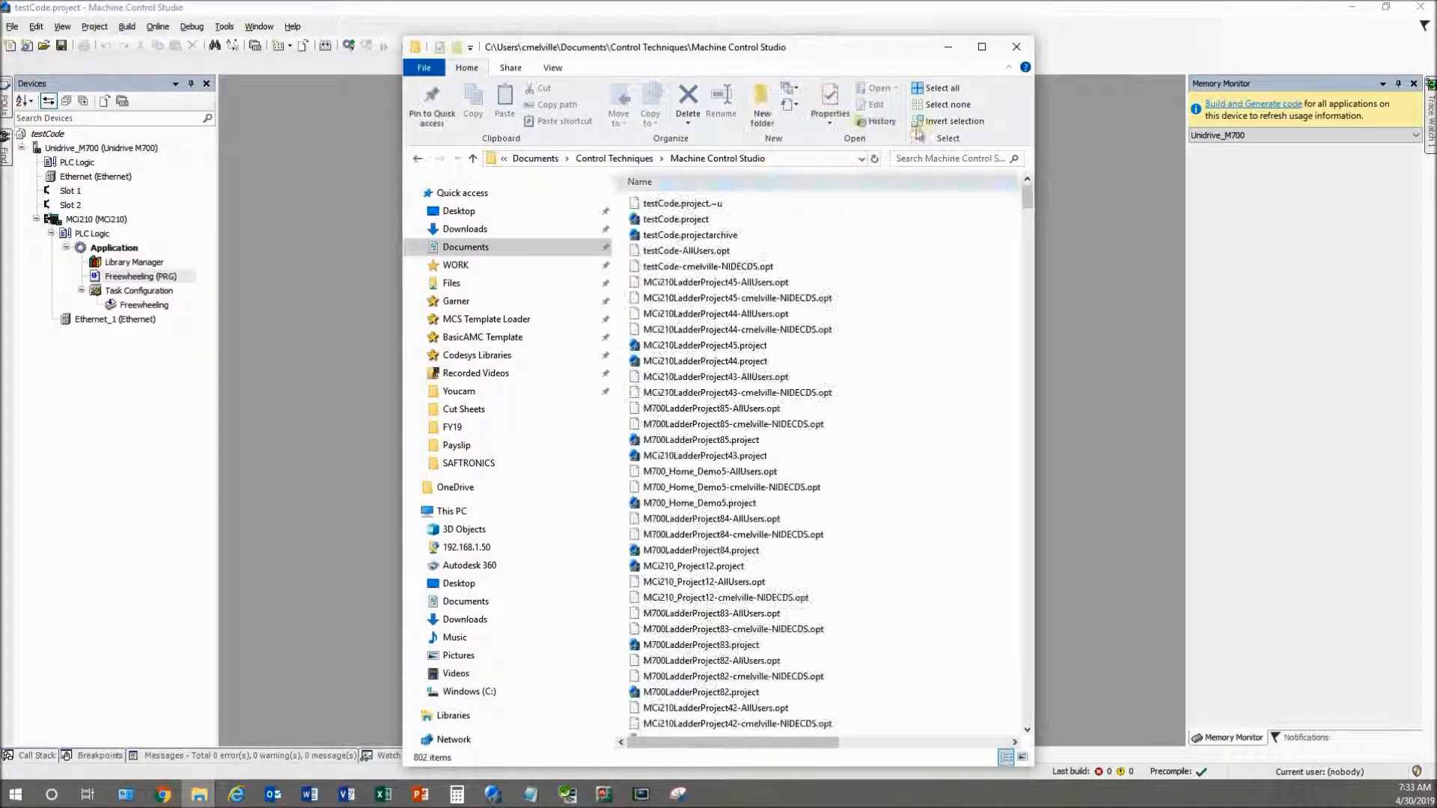
pyautogui.click(982, 46)
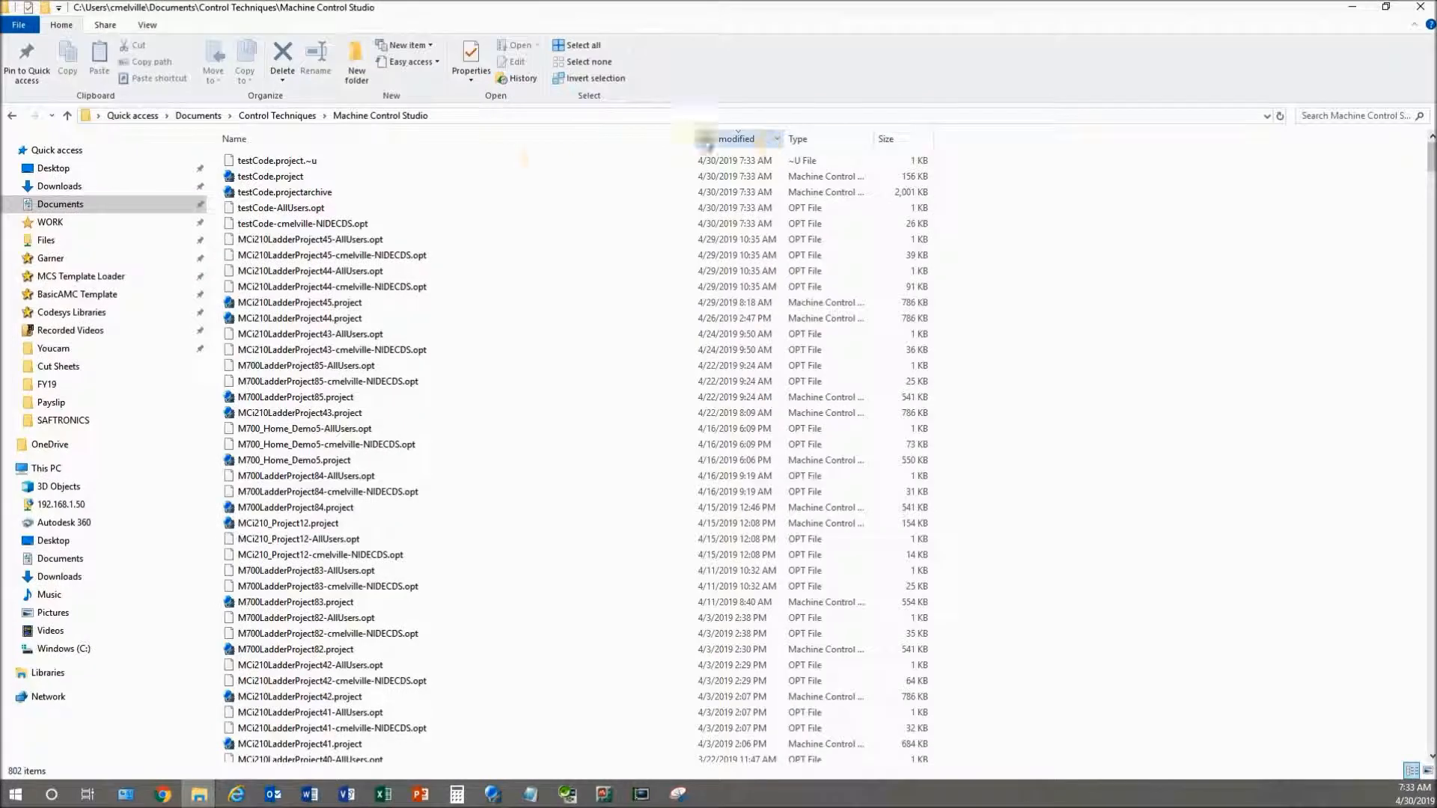
pyautogui.click(245, 193)
pyautogui.click(247, 178)
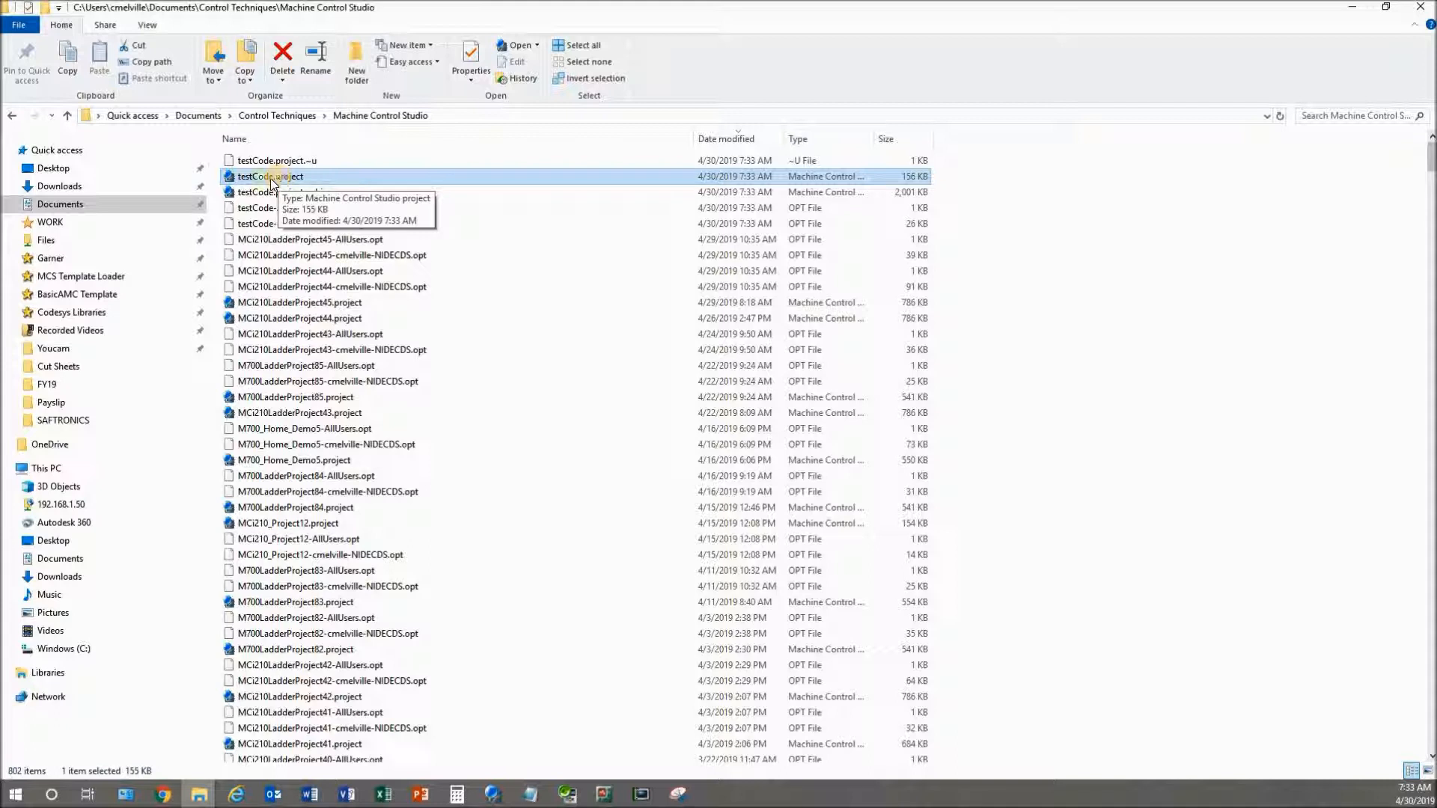
pyautogui.click(245, 193)
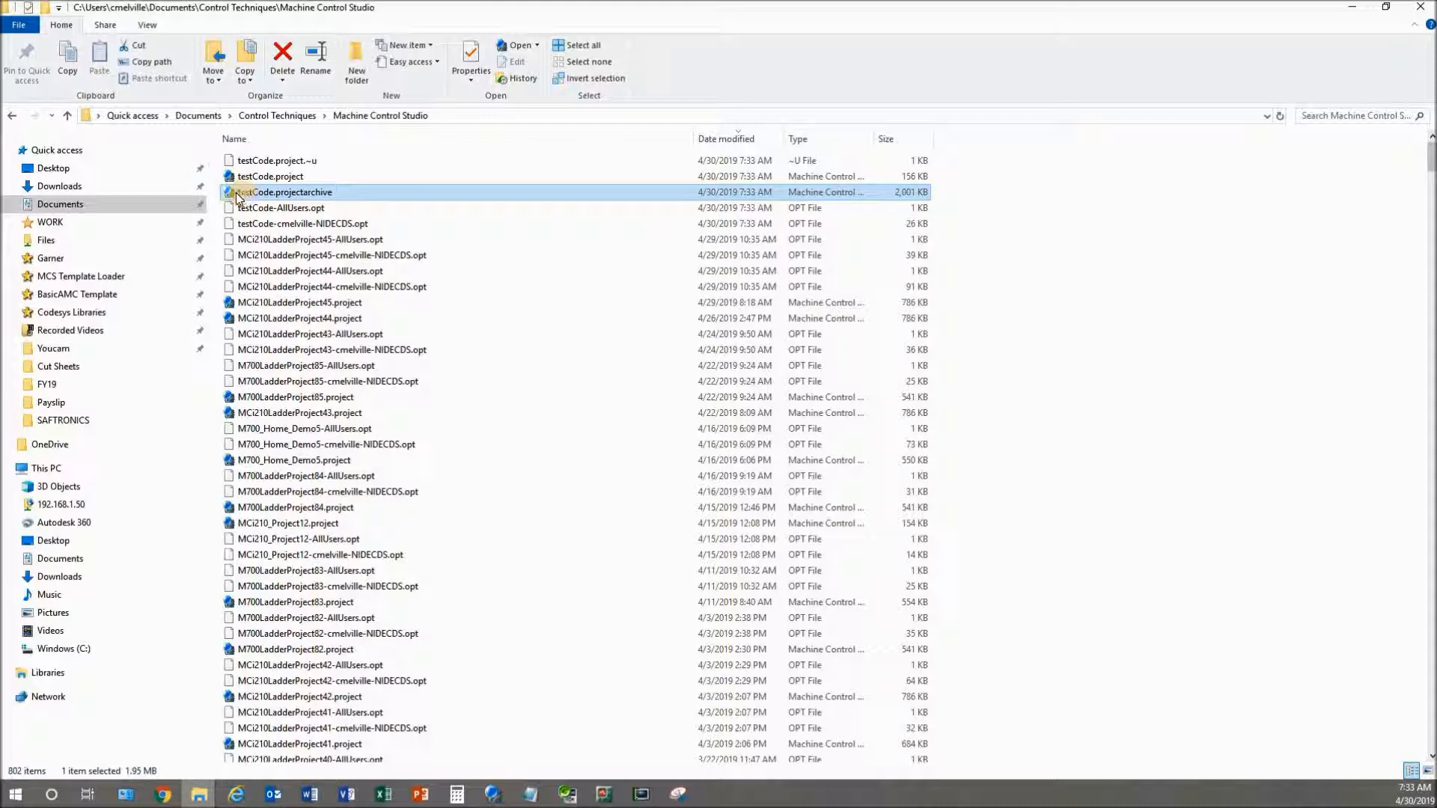
# Extract testCode.projectarchive into the Documents\JUNK folder after reviewing its referenced devices and libraries
pyautogui.doubleClick(279, 193)
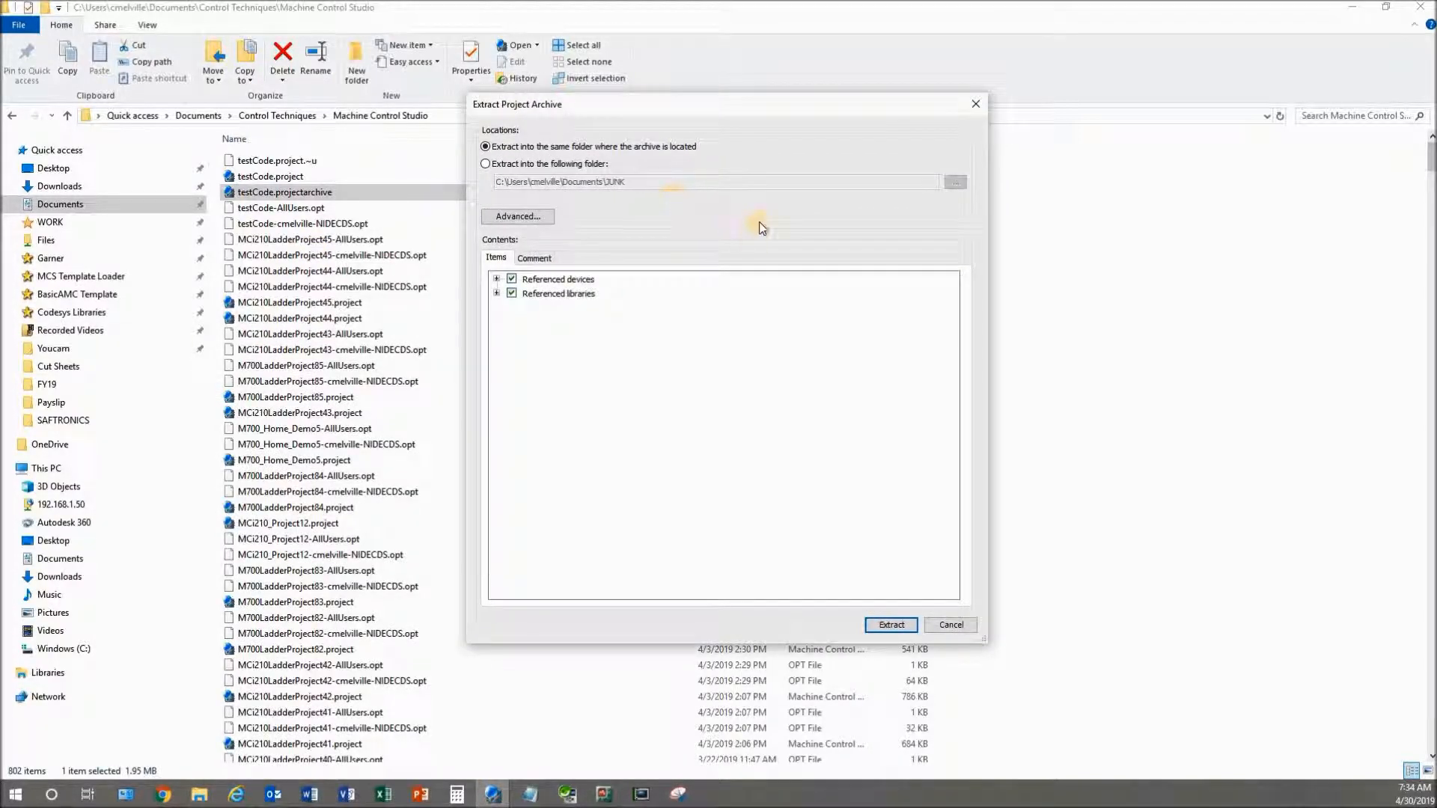
pyautogui.click(492, 167)
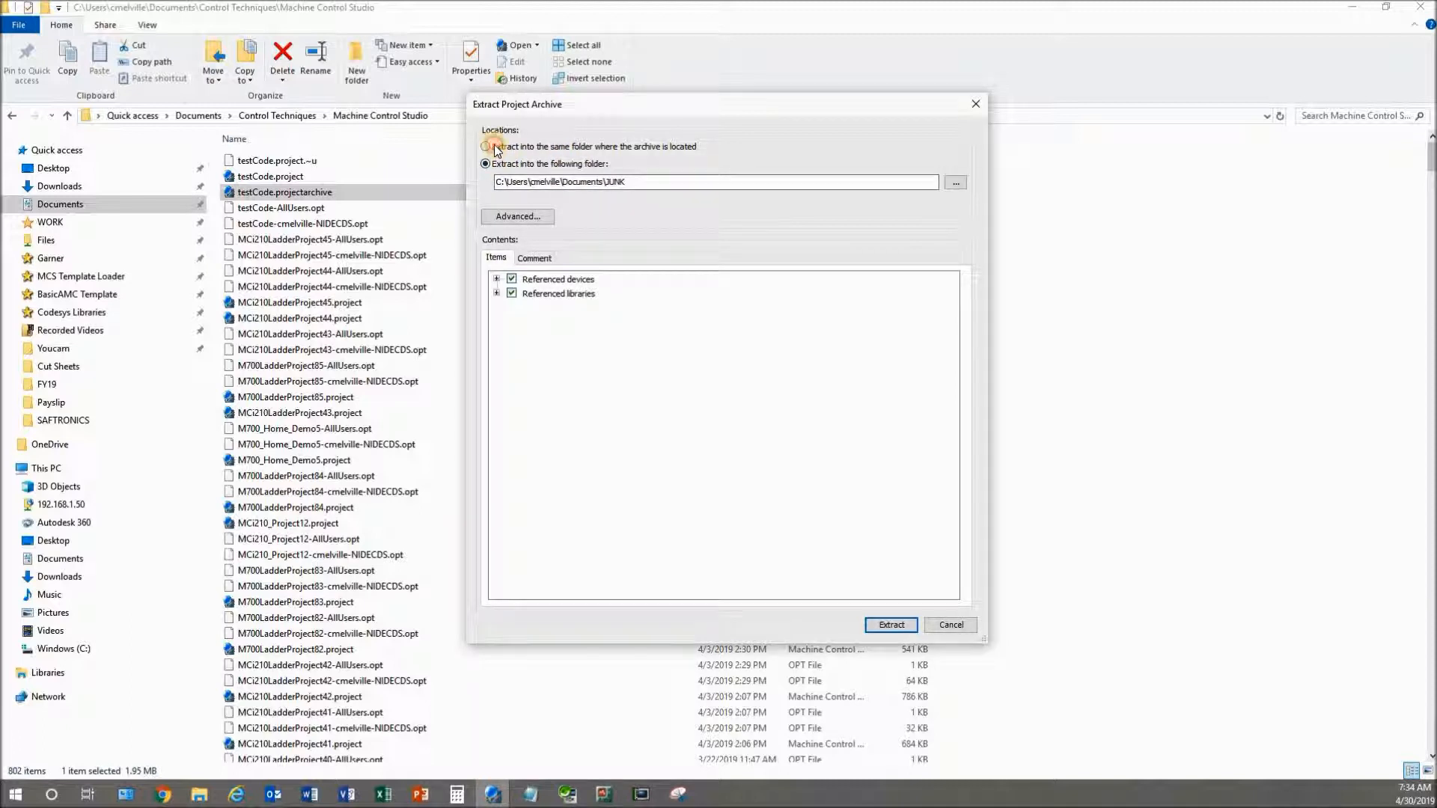
pyautogui.click(490, 148)
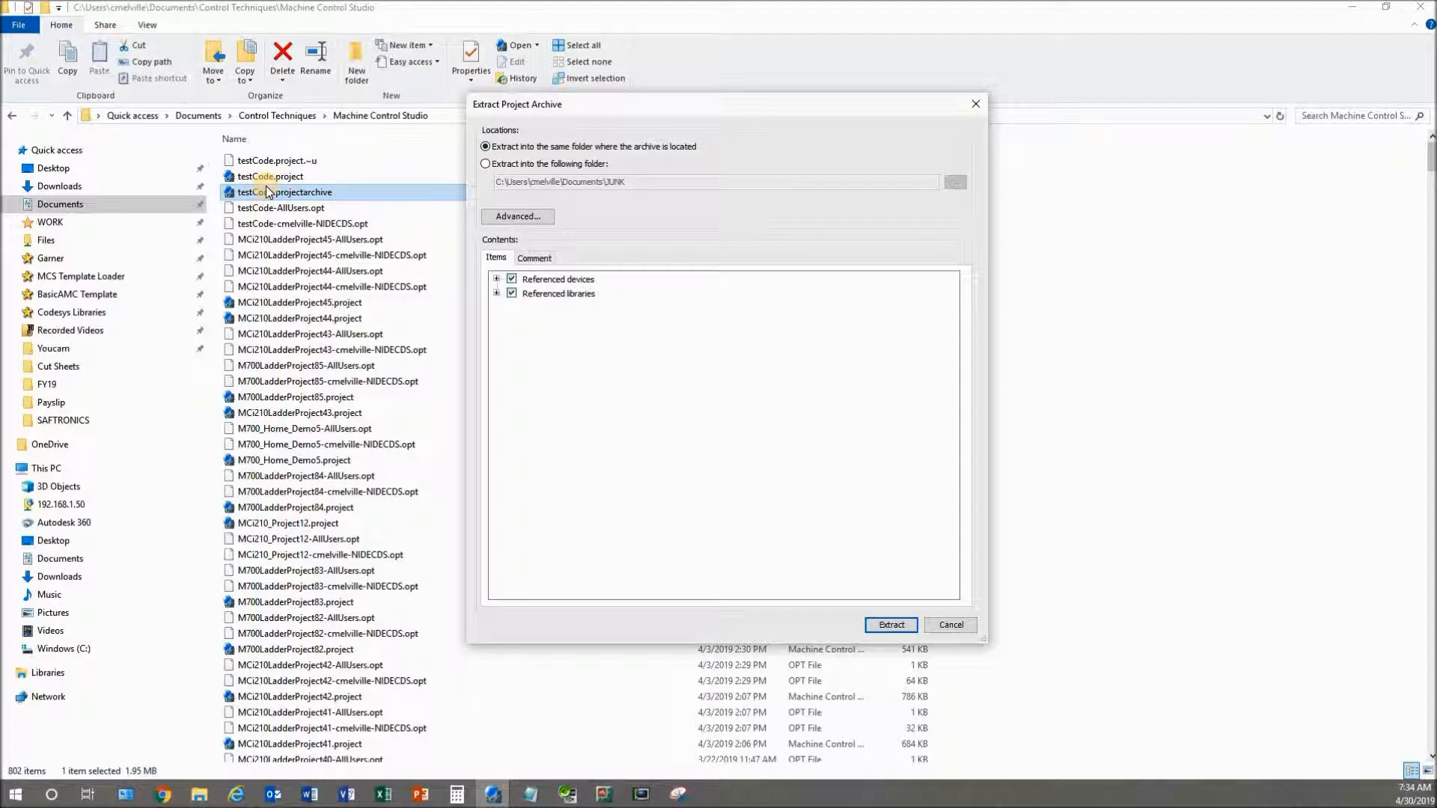
pyautogui.click(486, 164)
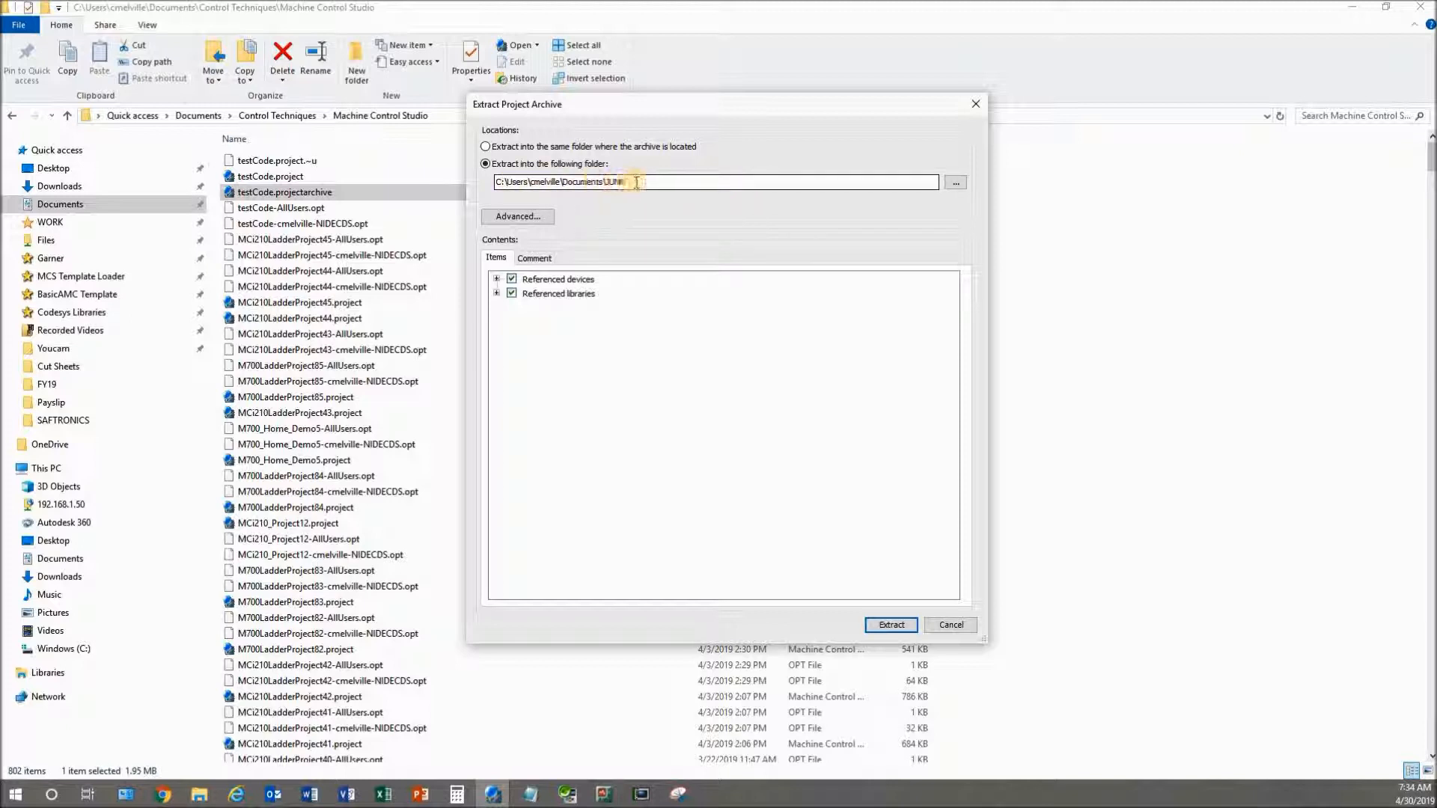
pyautogui.click(495, 279)
pyautogui.click(495, 279)
pyautogui.click(496, 294)
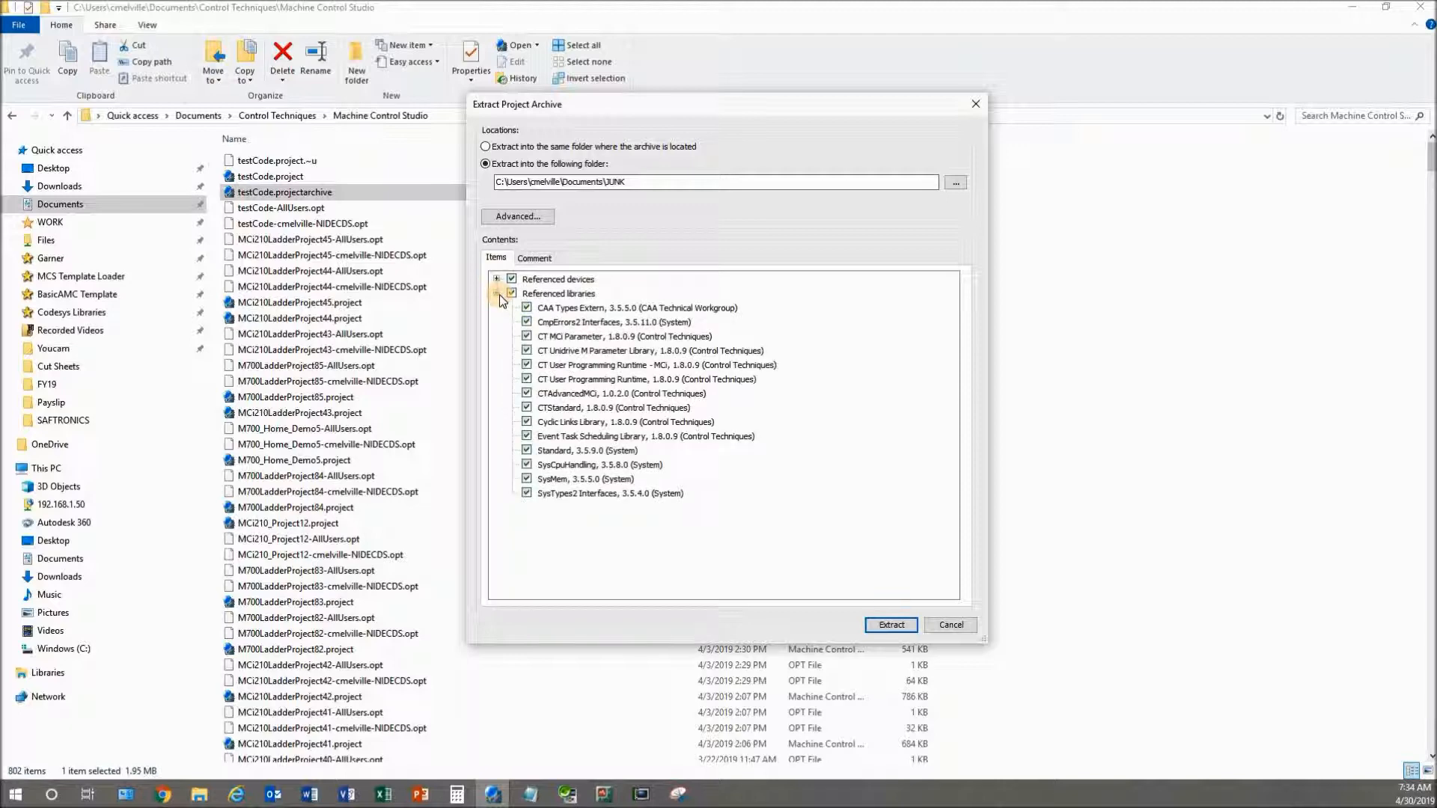
pyautogui.click(496, 293)
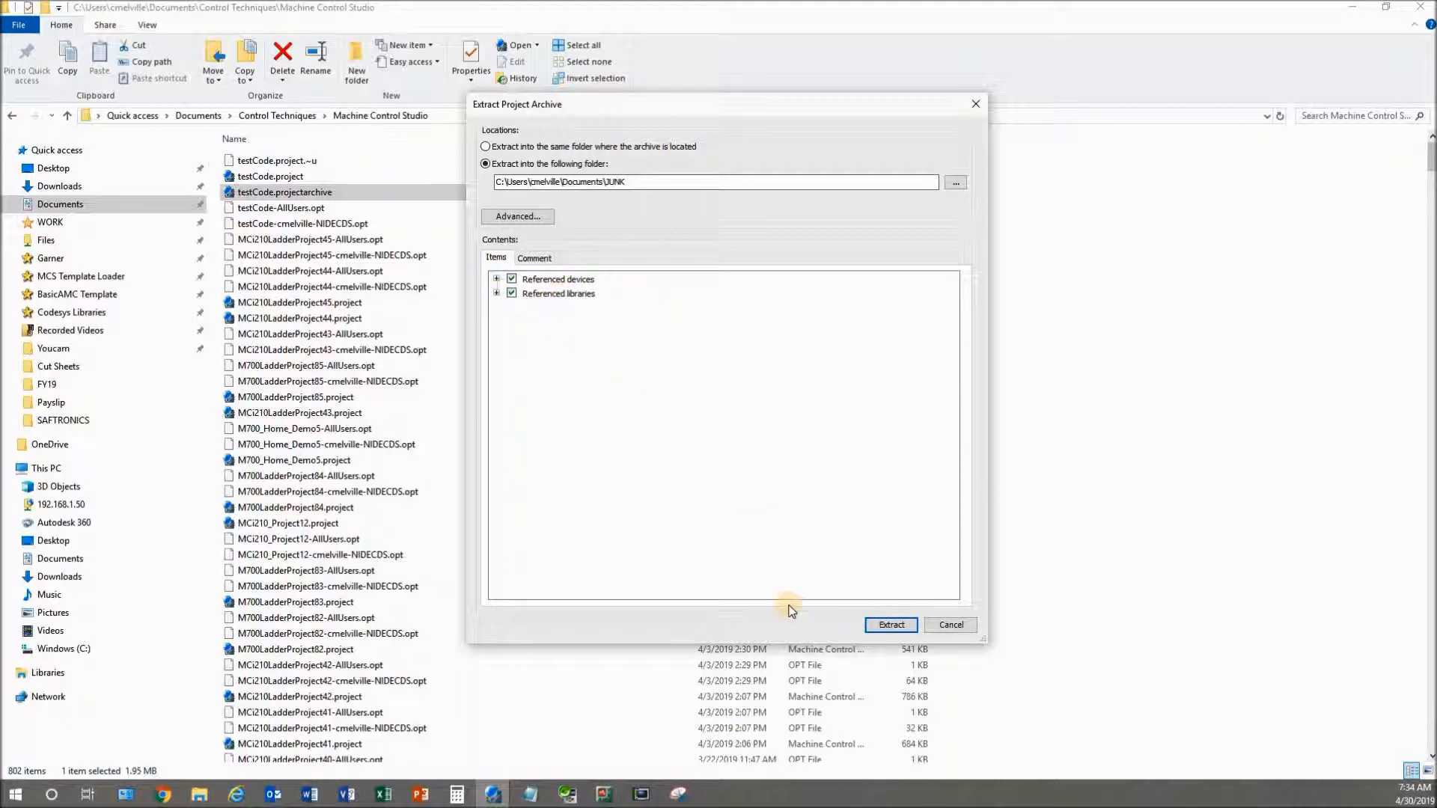
pyautogui.click(891, 625)
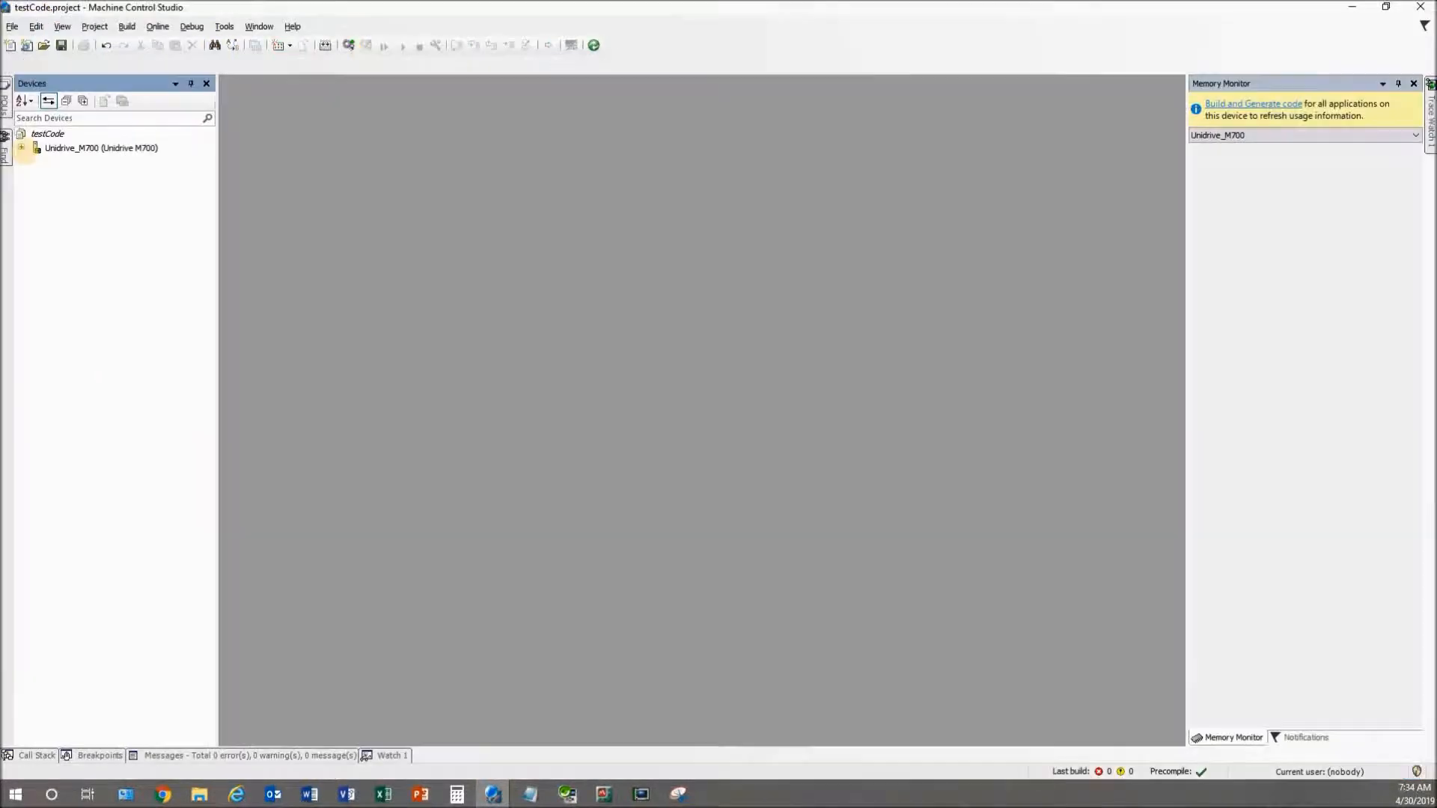
# Expand Unidrive_M700 > MCi210 > PLC Logic > Application and open Freewheeling (PRG)
pyautogui.click(21, 148)
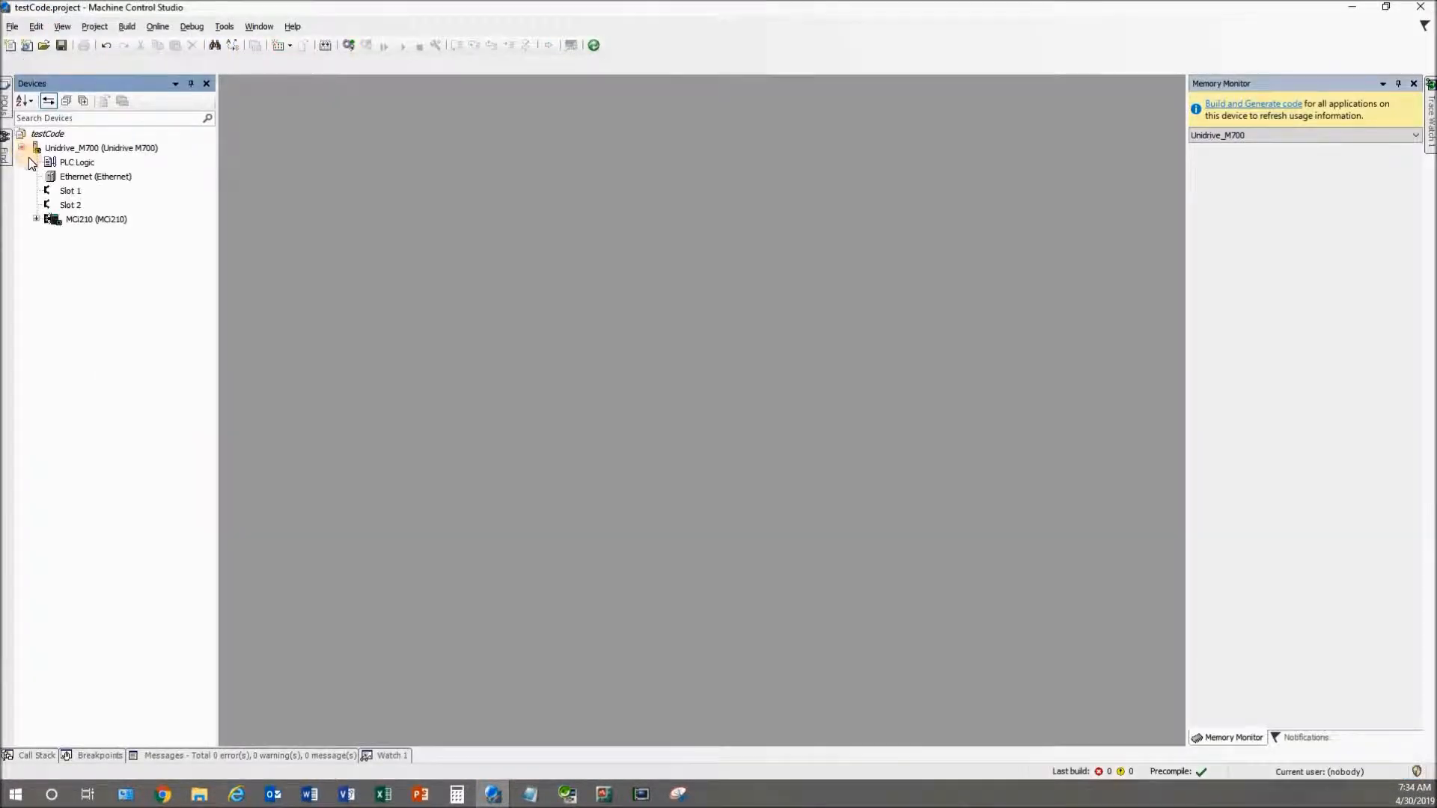
pyautogui.click(36, 219)
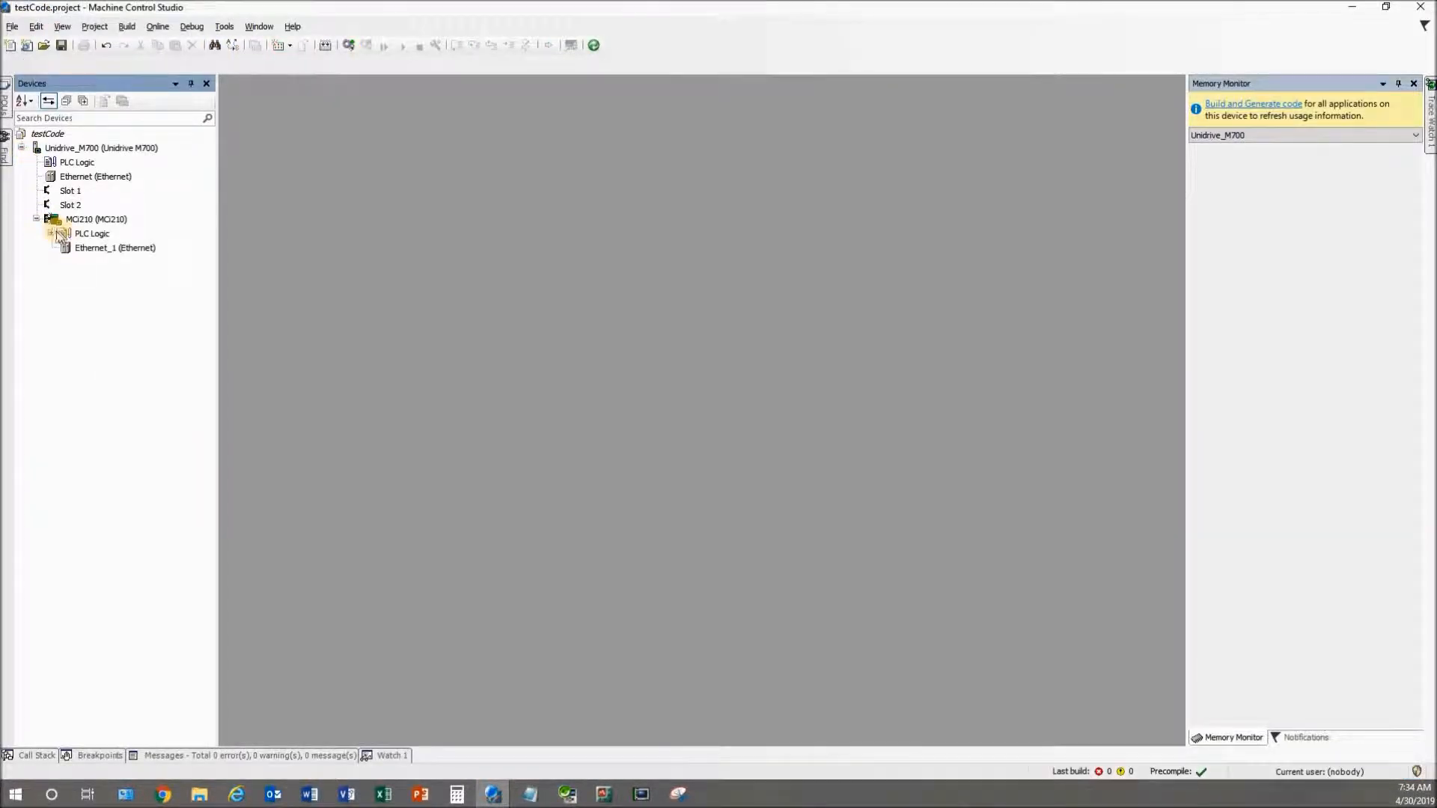
pyautogui.click(51, 233)
pyautogui.click(67, 248)
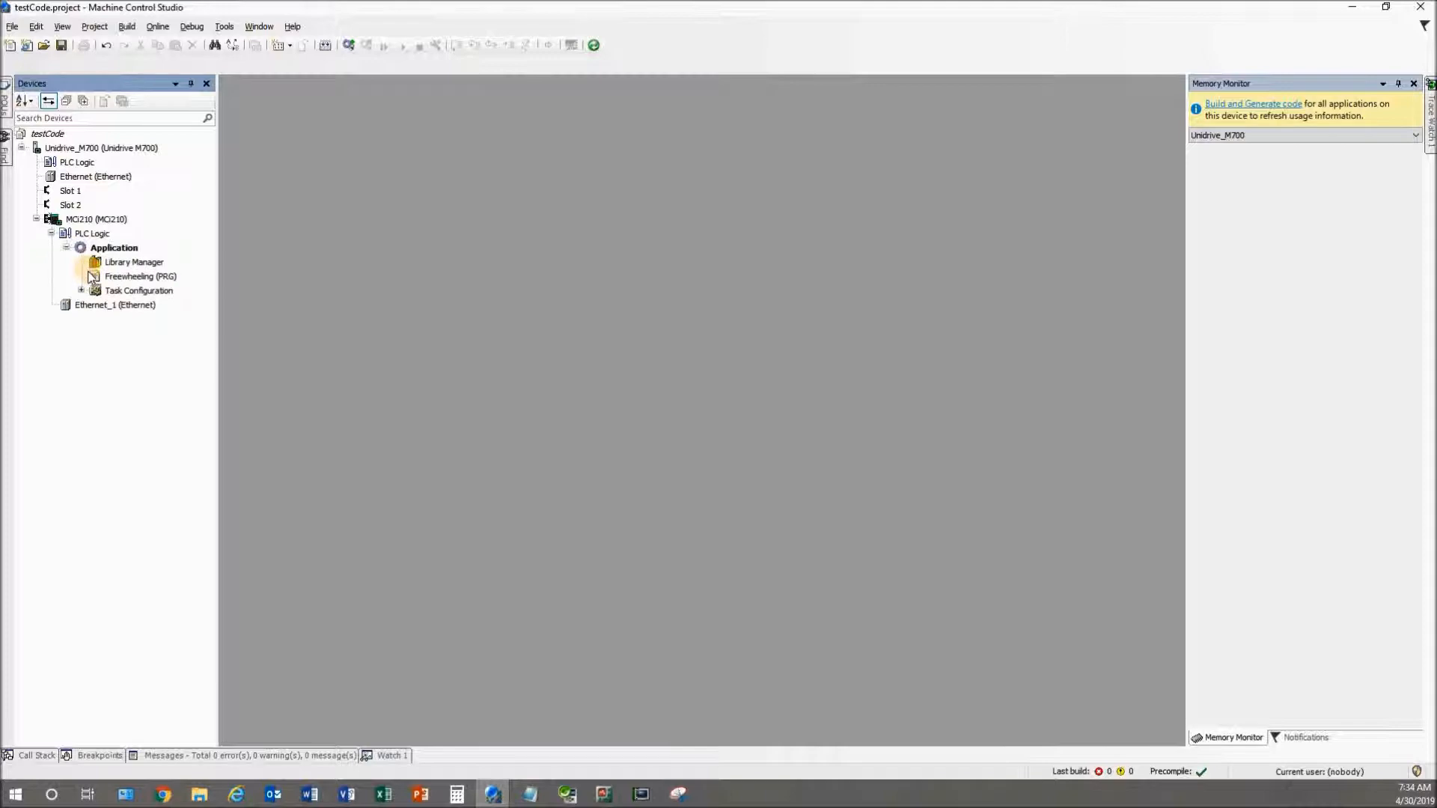
pyautogui.doubleClick(100, 278)
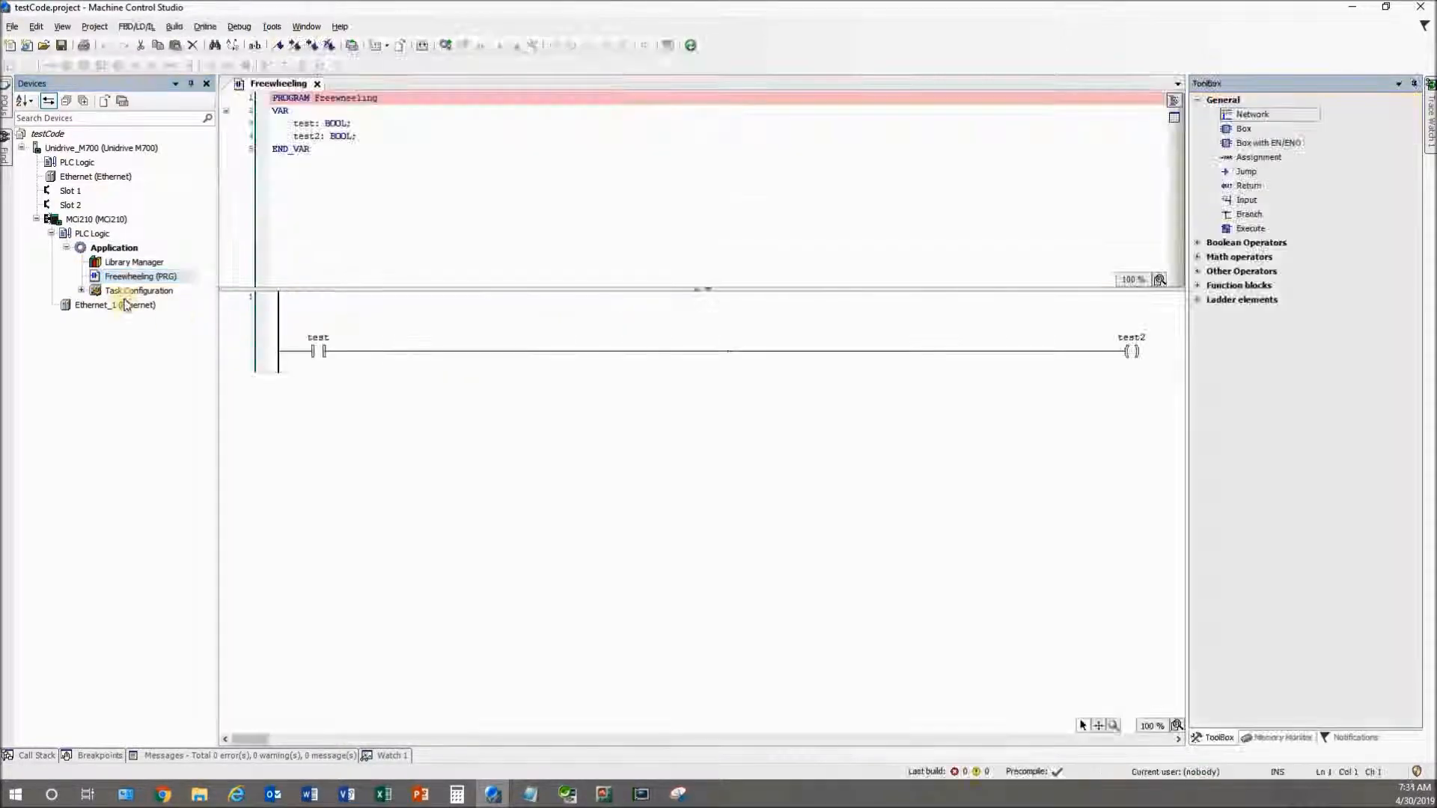
pyautogui.doubleClick(114, 263)
pyautogui.click(427, 84)
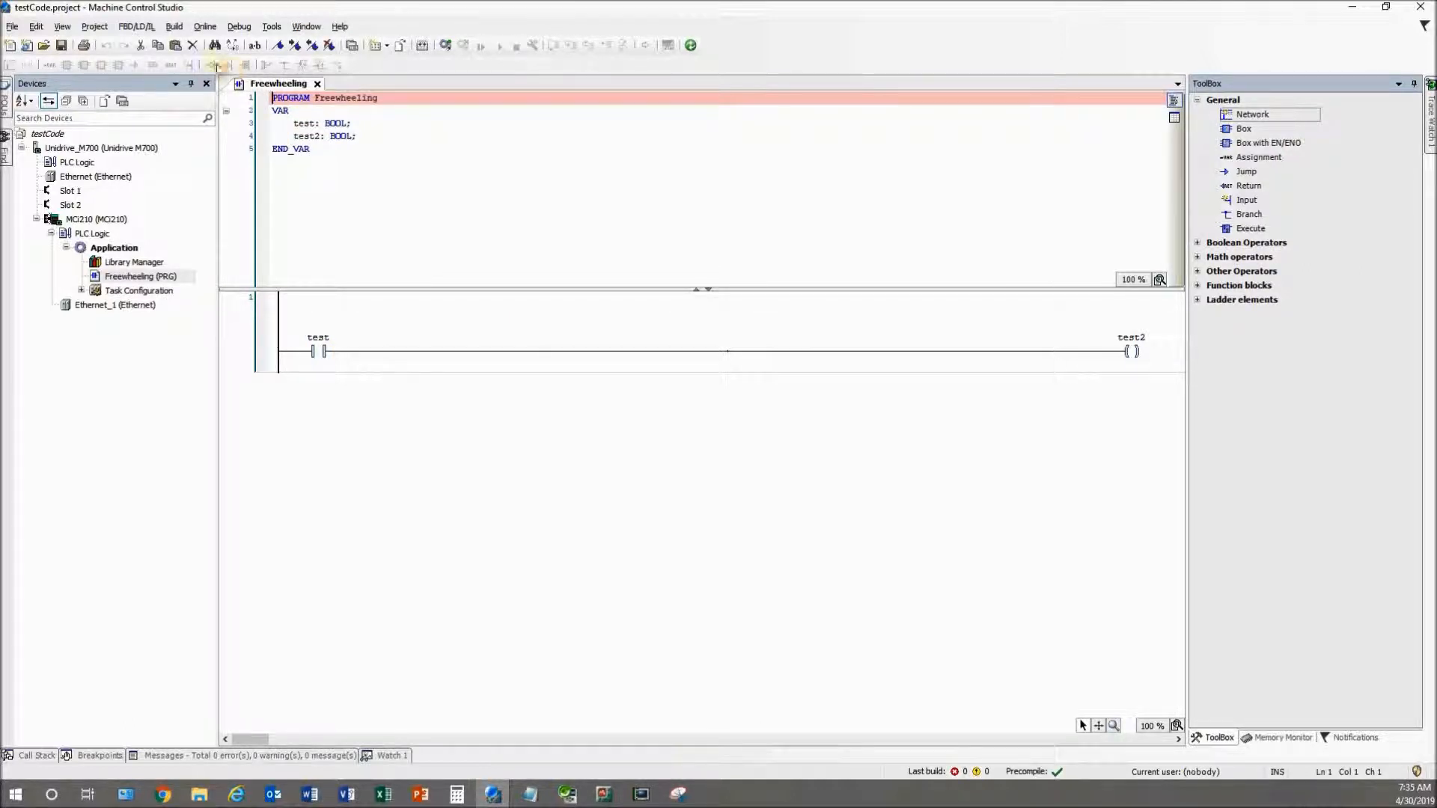
# Clean all applications, confirm Yes, build the project and check the test→test2 rung
pyautogui.click(173, 26)
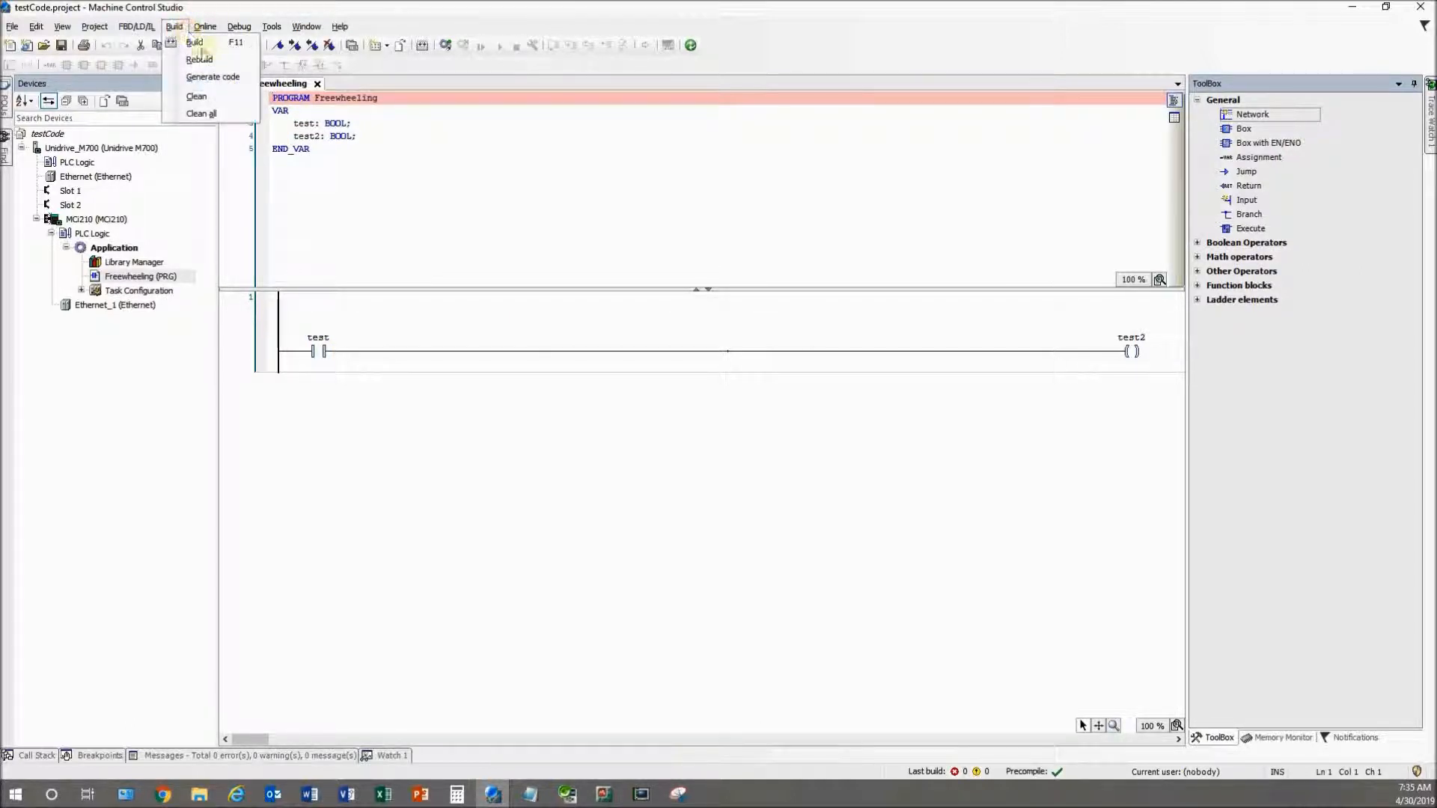
pyautogui.click(201, 113)
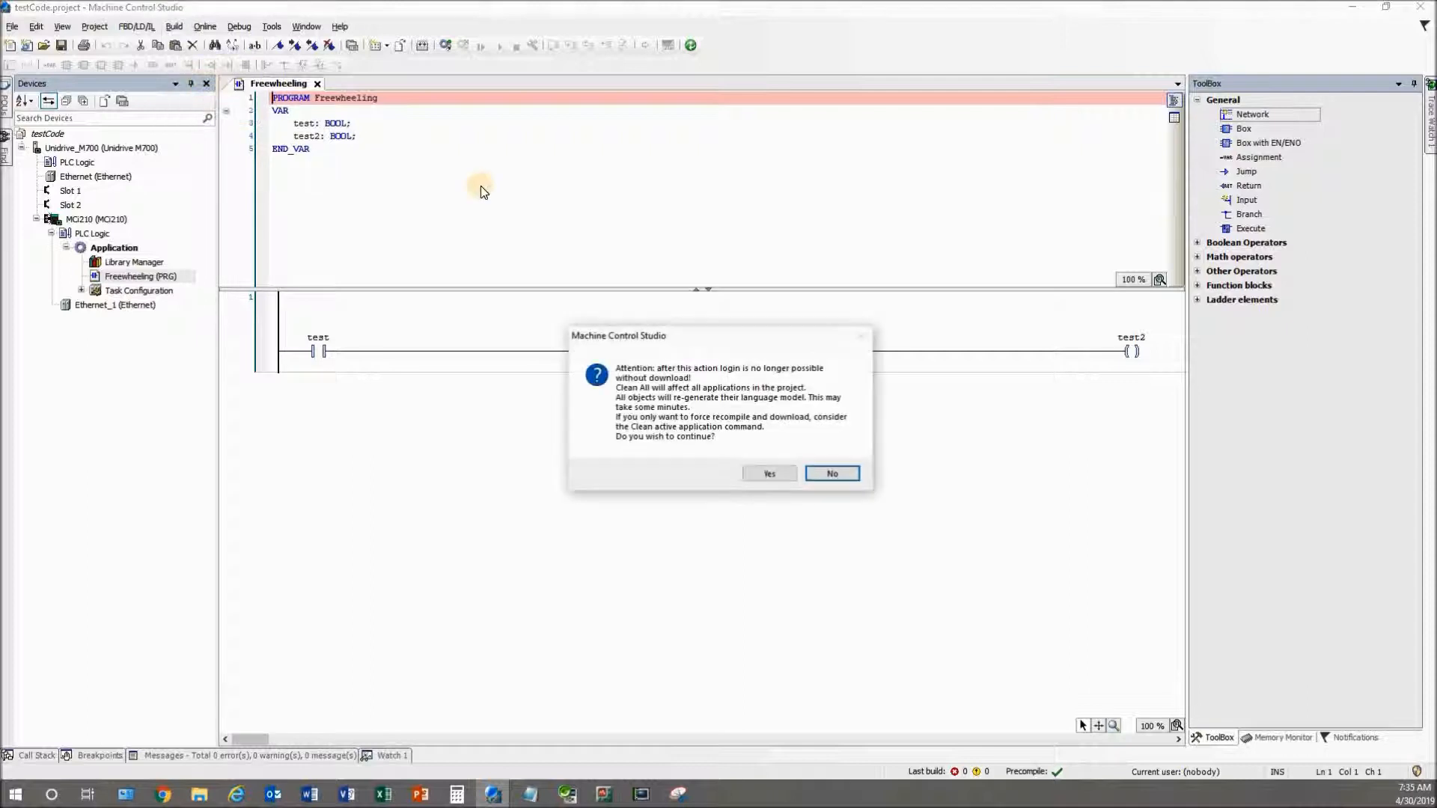
pyautogui.click(760, 473)
pyautogui.click(173, 26)
pyautogui.click(190, 42)
pyautogui.click(455, 347)
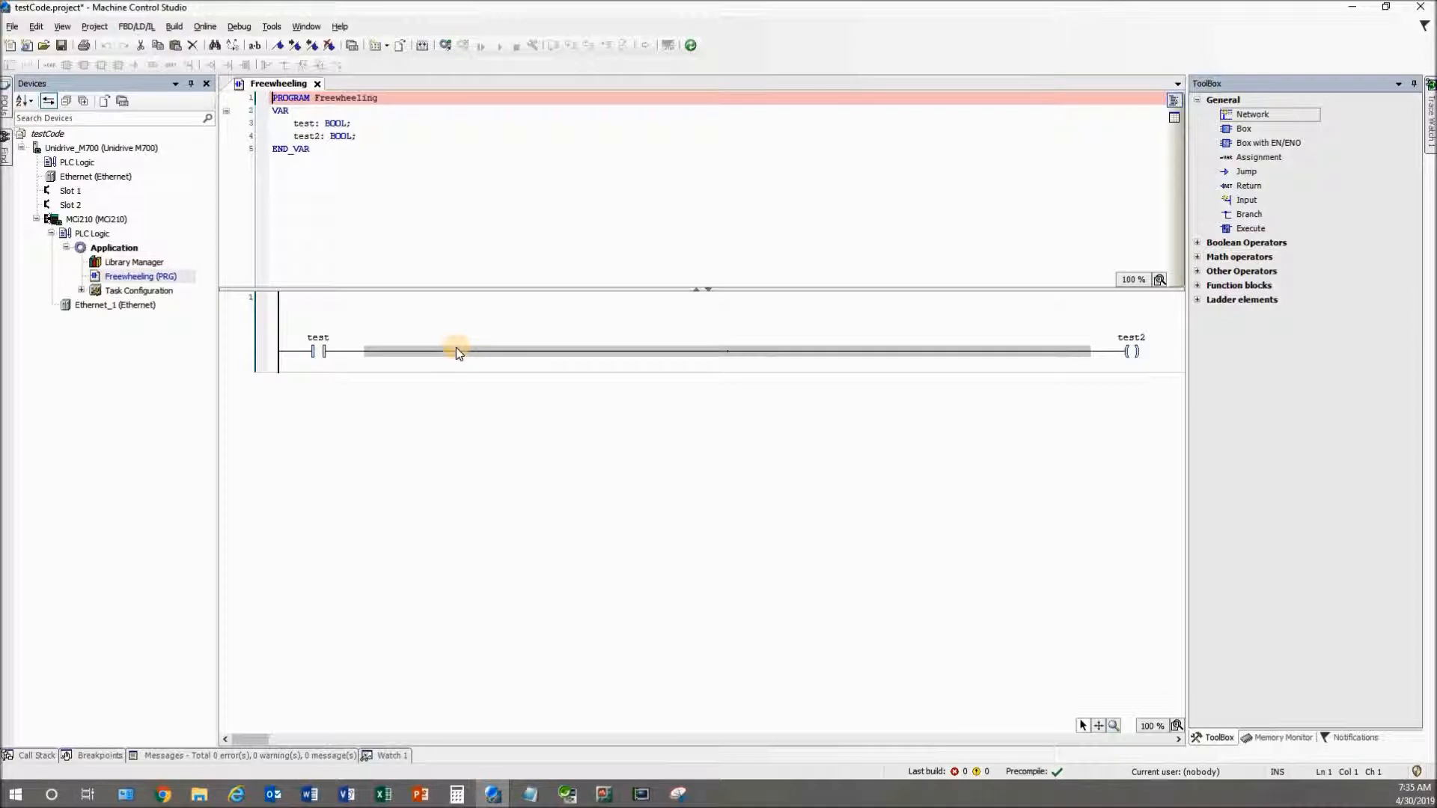
pyautogui.click(289, 642)
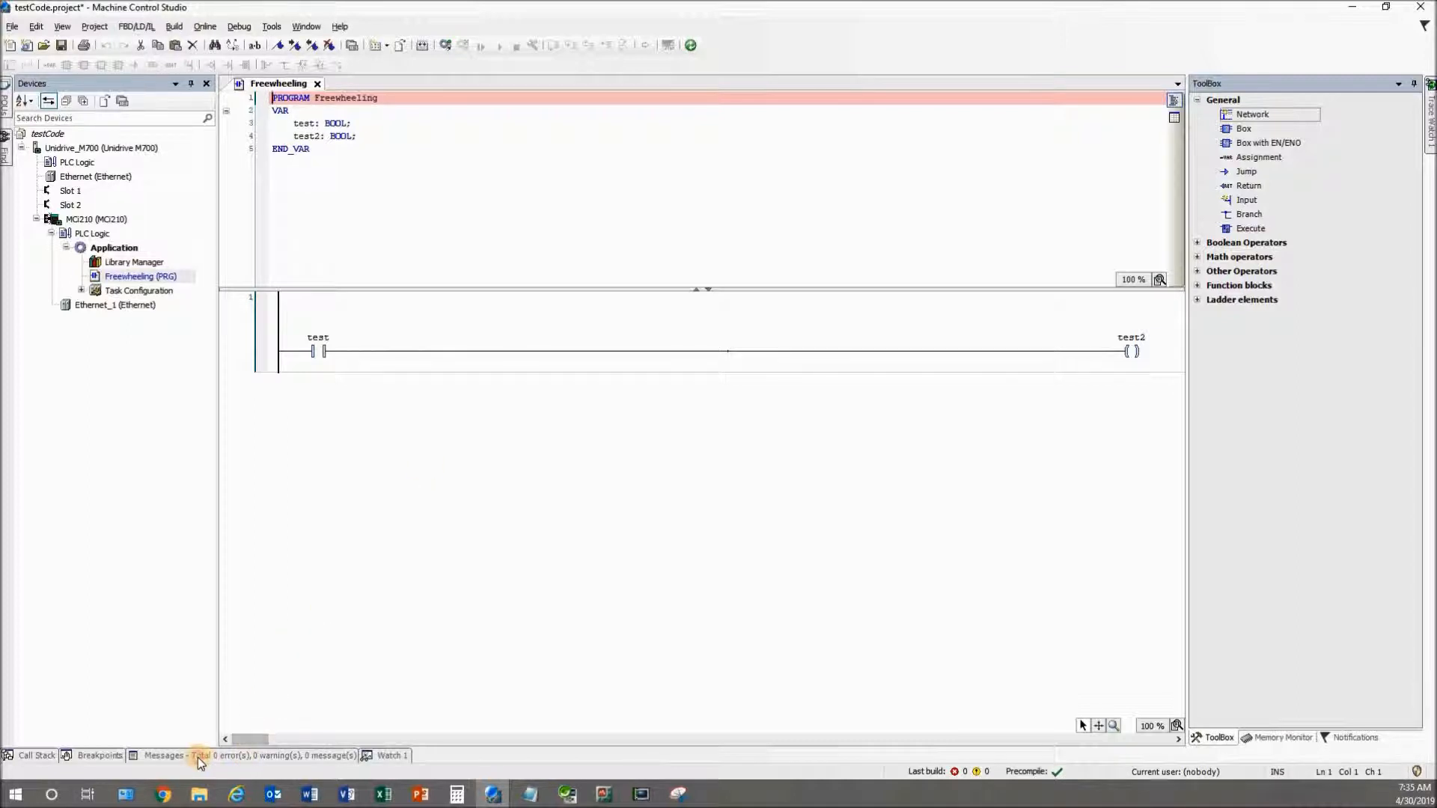